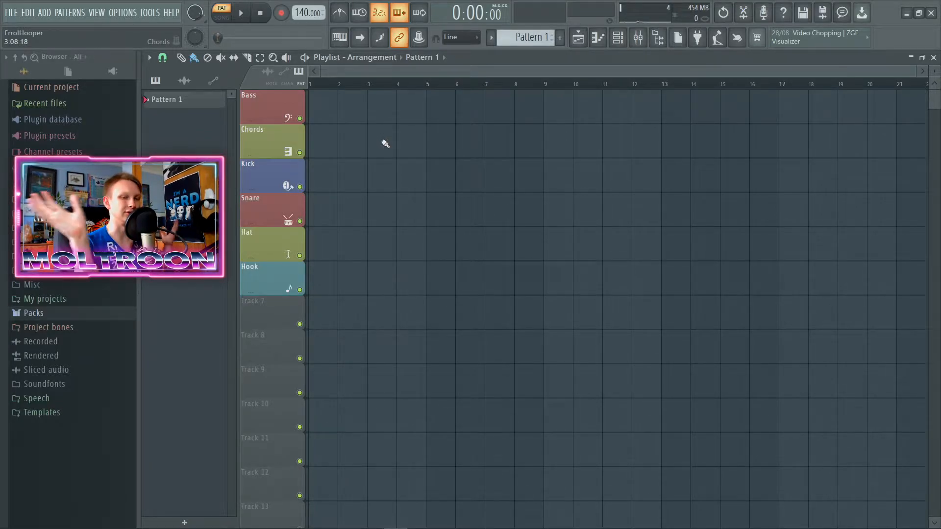
# Step: Open the XO drum plugin from the channel rack, dismiss its welcome screen and reposition its window
pyautogui.moveTo(195, 13); pyautogui.dragTo(195, 41)
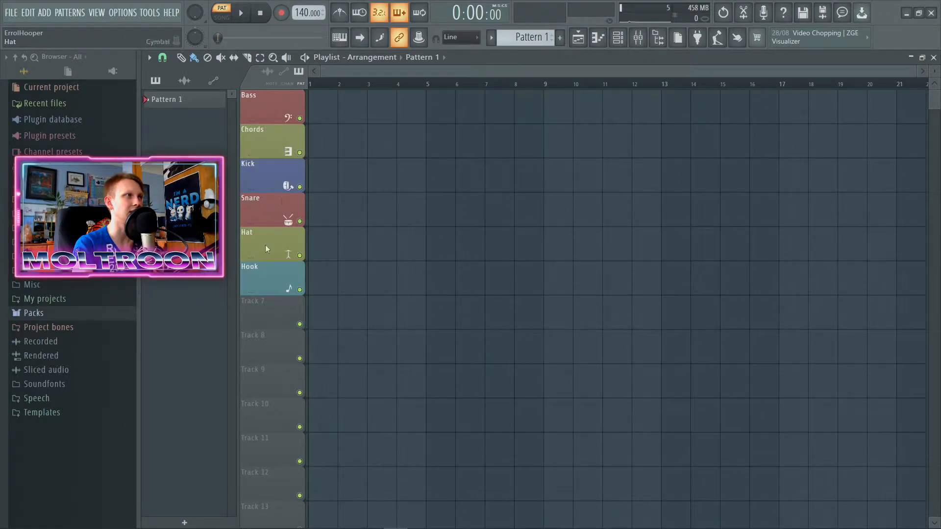
pyautogui.click(618, 37)
pyautogui.click(234, 106)
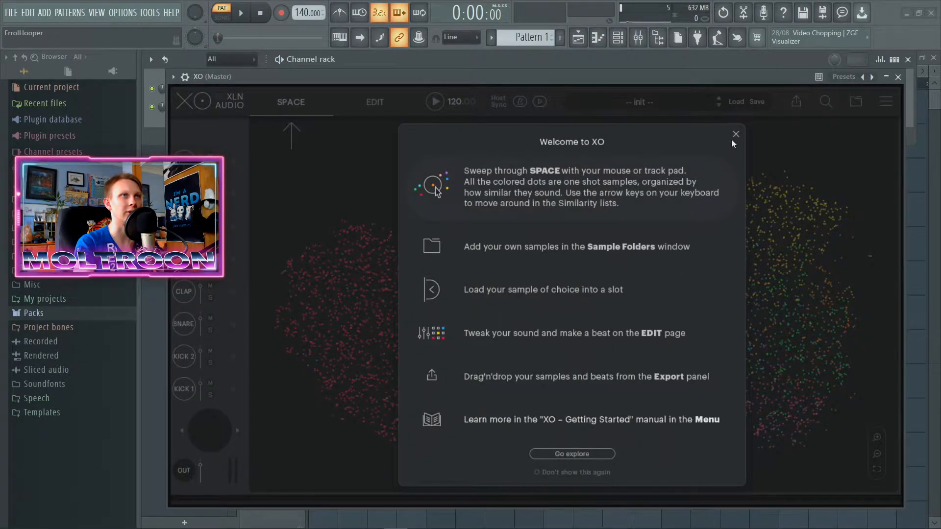
pyautogui.click(730, 129)
pyautogui.moveTo(625, 83); pyautogui.dragTo(599, 79)
pyautogui.doubleClick(598, 80)
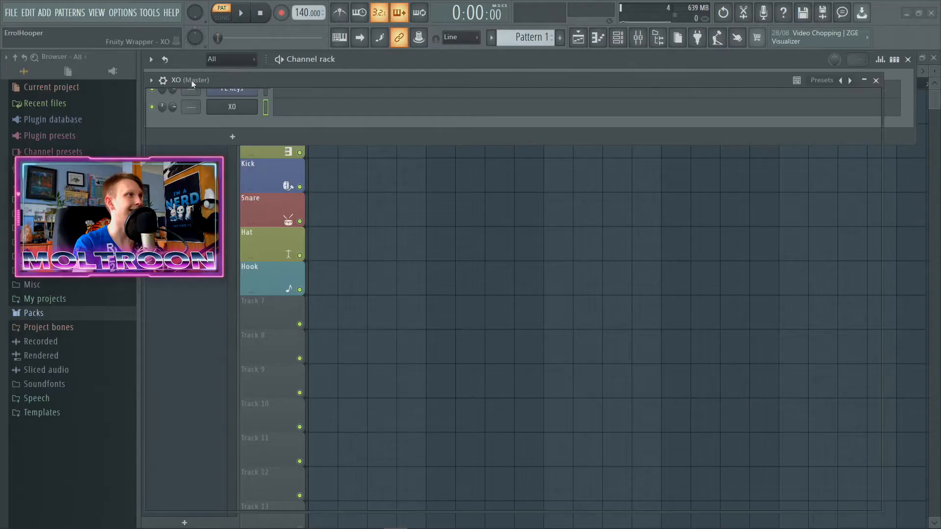
pyautogui.doubleClick(294, 100)
pyautogui.moveTo(275, 81); pyautogui.dragTo(390, 75)
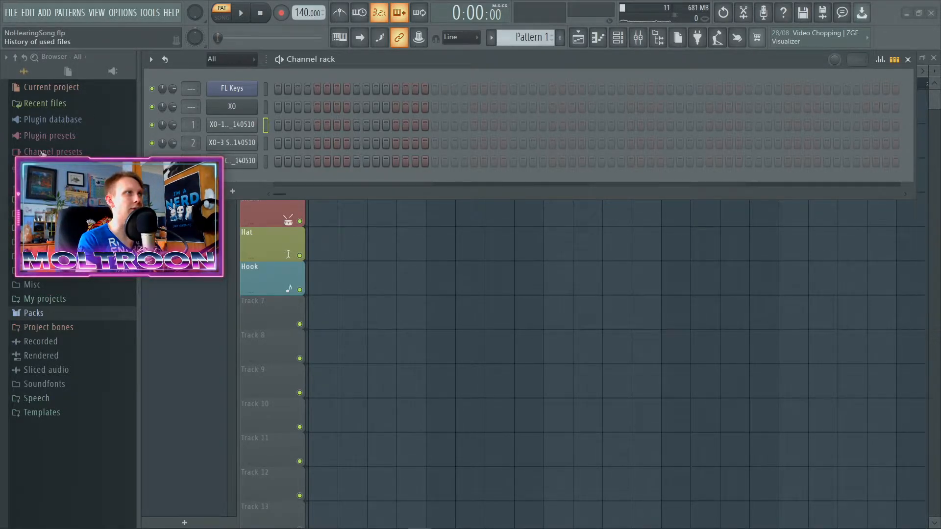
# Step: Reopen XO and examine how its Space view arranges the kick, snare and hat samples by similarity
pyautogui.click(222, 112)
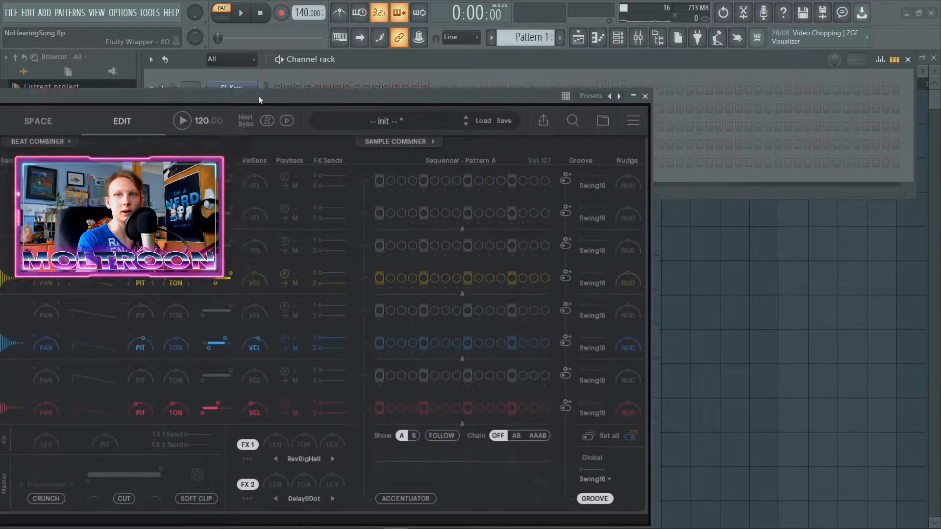
pyautogui.moveTo(258, 95); pyautogui.dragTo(446, 56)
pyautogui.click(224, 83)
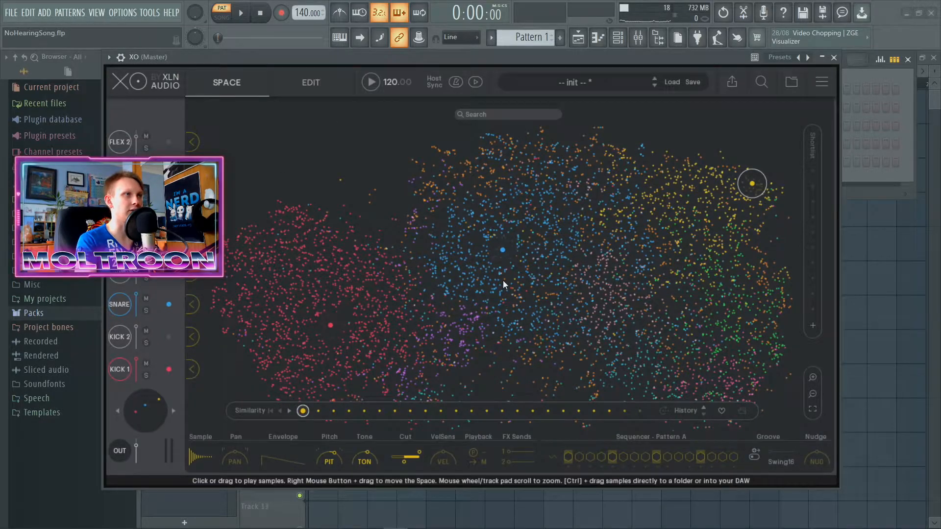
pyautogui.scroll(4, 497, 375)
pyautogui.scroll(-5, 497, 375)
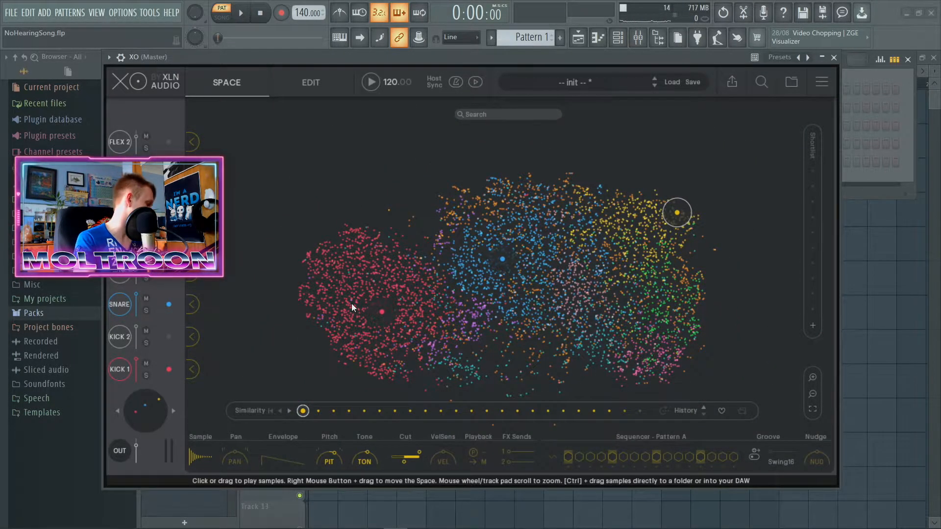
pyautogui.scroll(4, 379, 267)
pyautogui.scroll(-5, 487, 274)
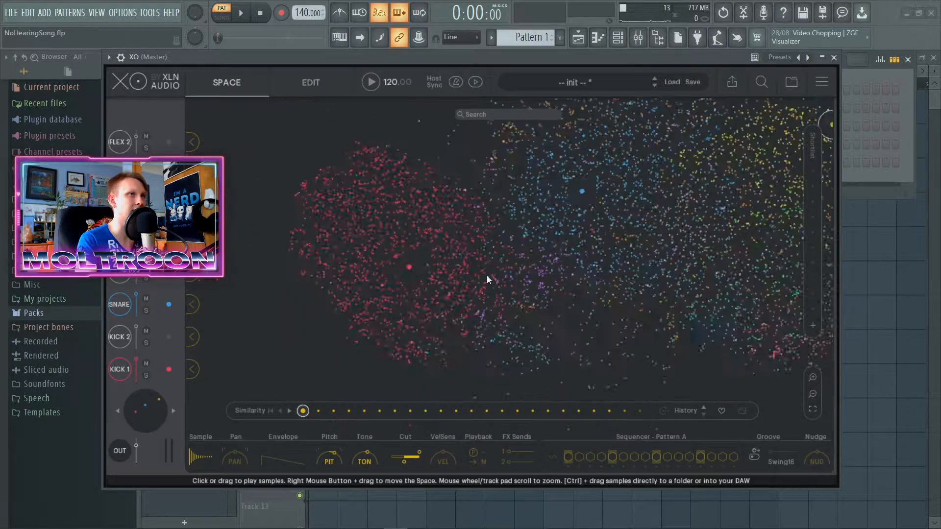
pyautogui.scroll(2, 592, 314)
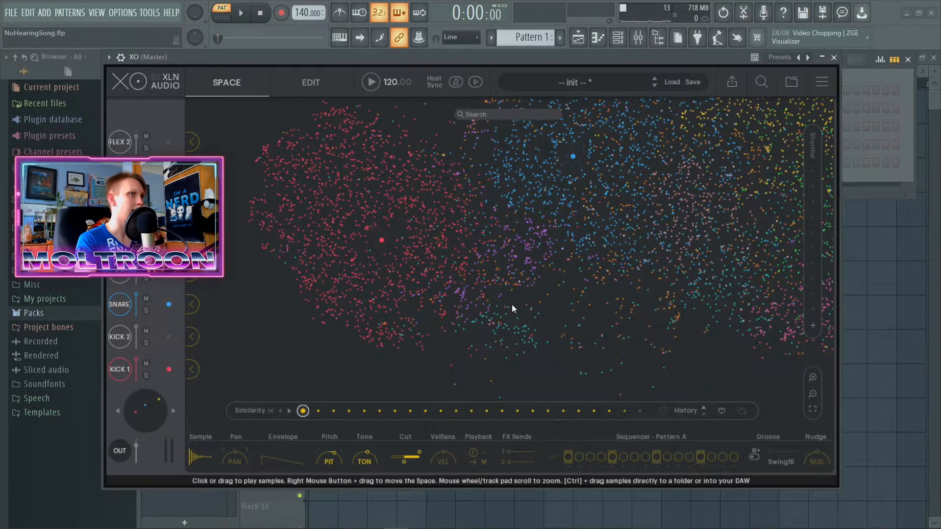
pyautogui.moveTo(527, 292); pyautogui.dragTo(429, 346)
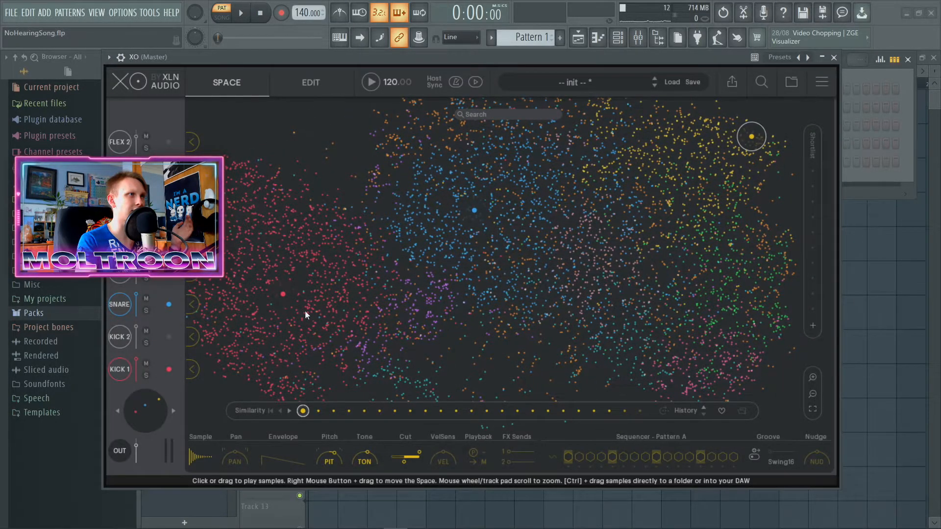
pyautogui.scroll(4, 243, 320)
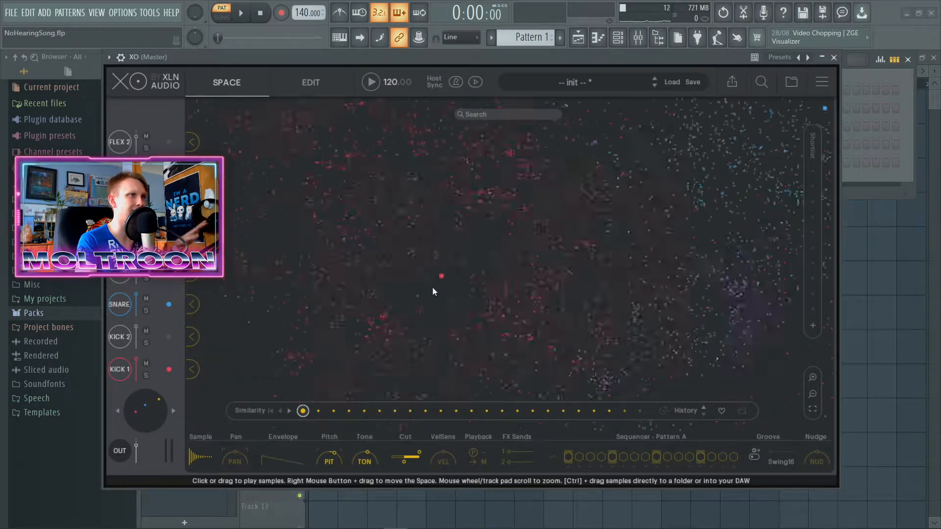
pyautogui.scroll(-5, 432, 287)
pyautogui.moveTo(575, 322); pyautogui.dragTo(538, 320)
pyautogui.scroll(2, 505, 297)
pyautogui.scroll(-2, 522, 295)
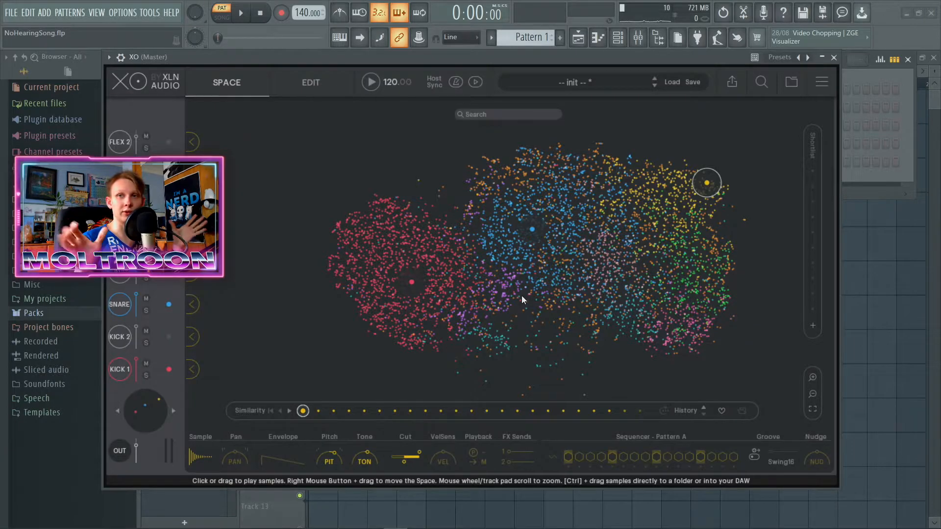
pyautogui.click(834, 57)
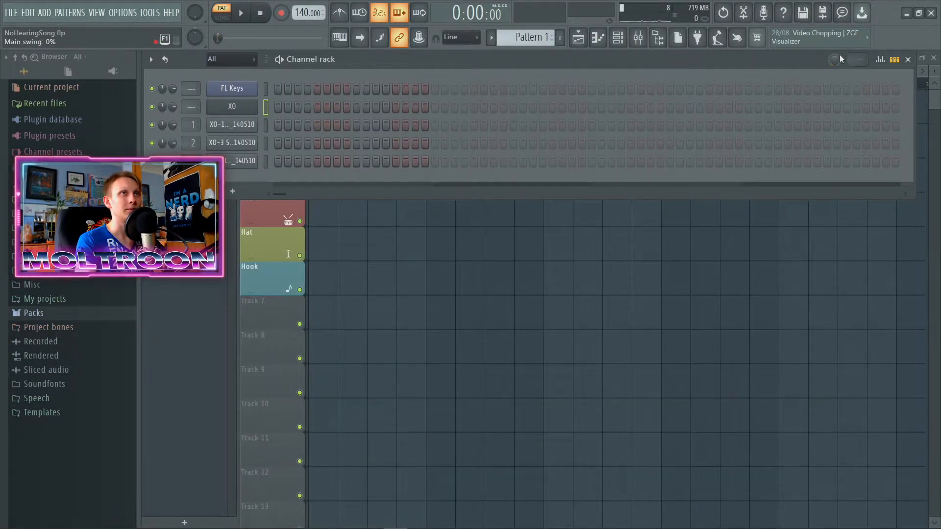
# Step: Set the channel rack's main swing to 42% and review XO's Edit page
pyautogui.scroll(3, 833, 59)
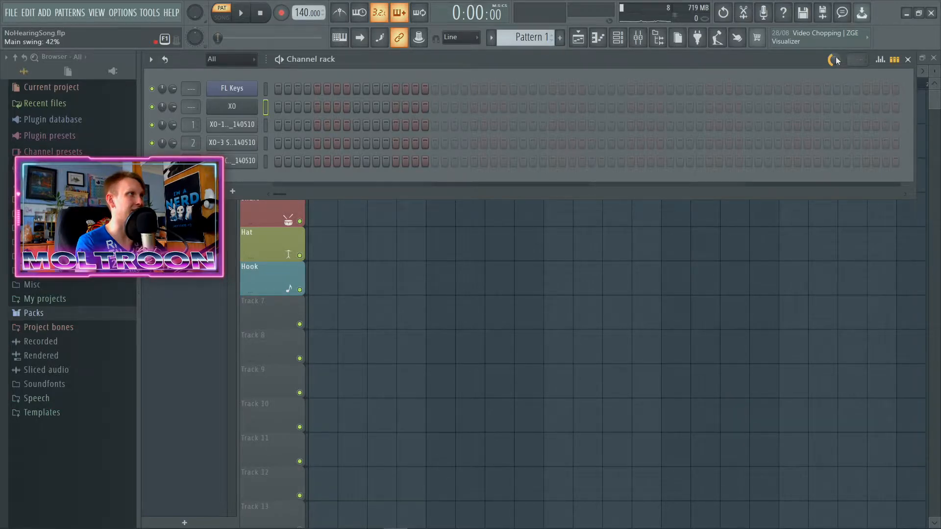
pyautogui.click(232, 109)
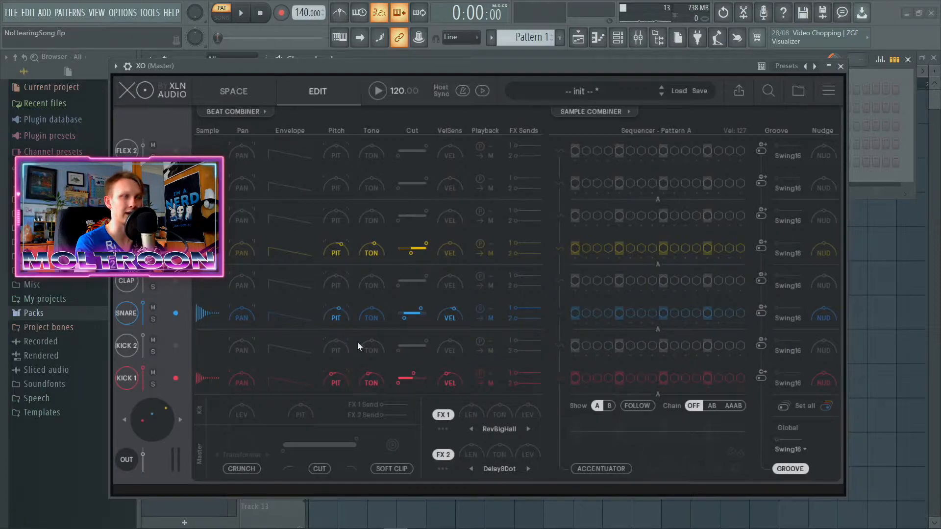
pyautogui.moveTo(523, 68); pyautogui.dragTo(543, 70)
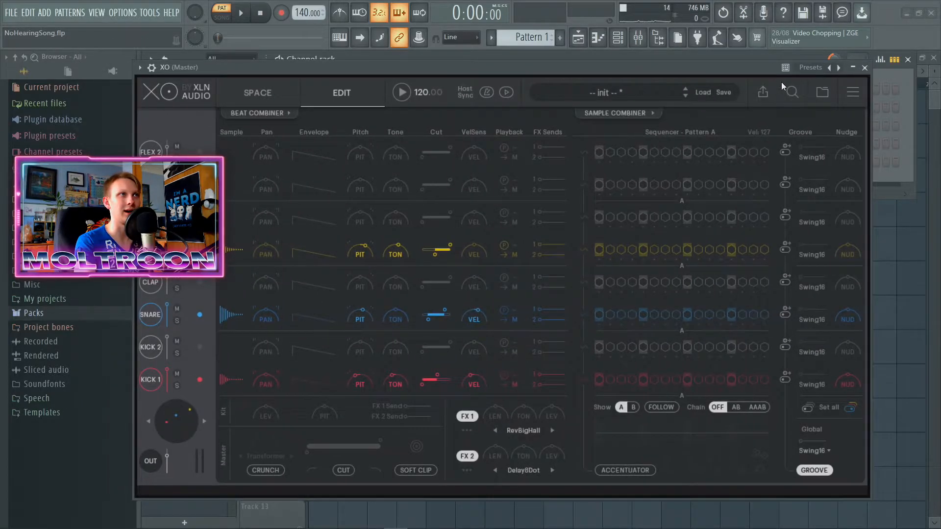
pyautogui.click(861, 66)
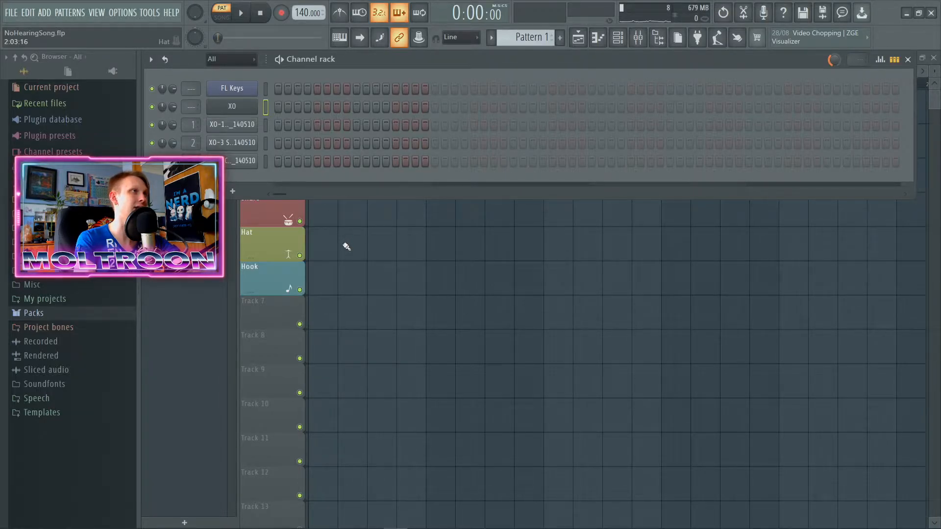
# Step: Hide the channel rack and split Pattern 1 into separate patterns by channel
pyautogui.press('F6')
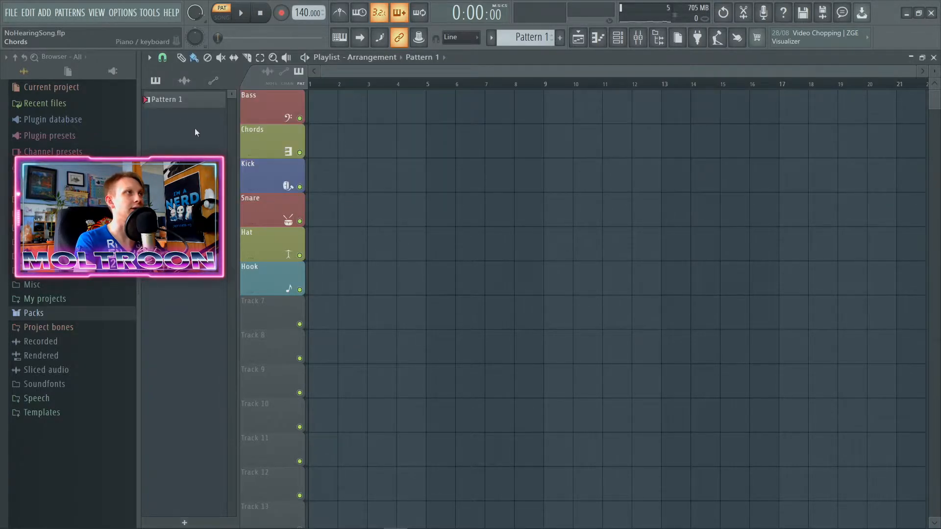
pyautogui.rightClick(175, 100)
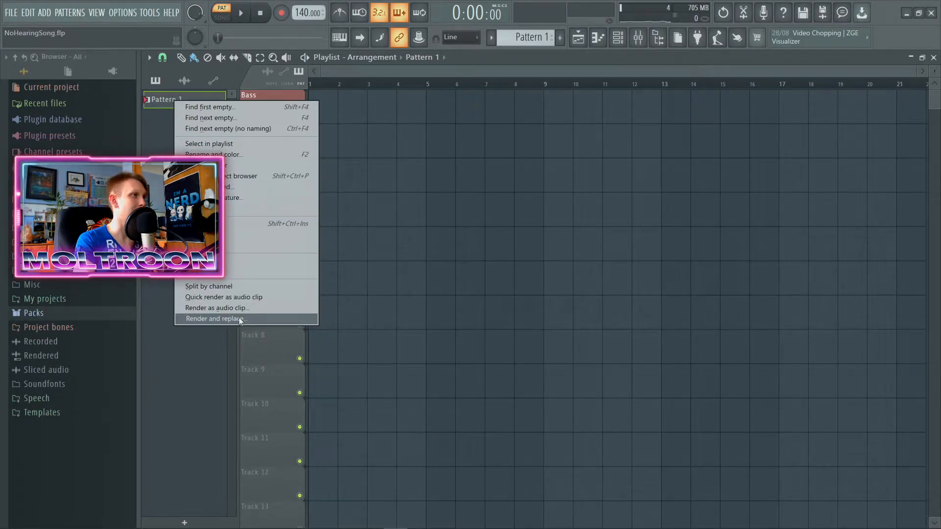
pyautogui.click(231, 289)
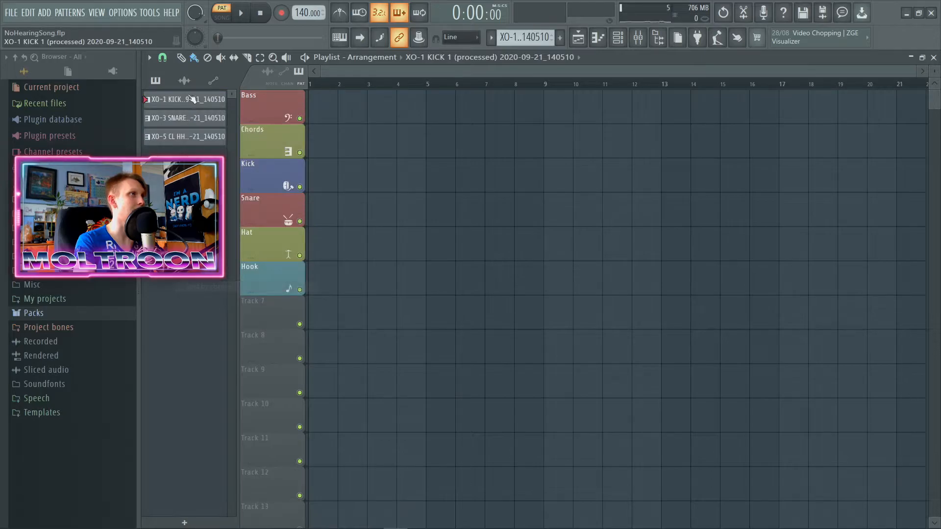
# Step: Place the kick, snare and hat patterns at bar 1 on their matching tracks and select bars 1 to 4 in song mode
pyautogui.click(313, 181)
pyautogui.click(186, 118)
pyautogui.moveTo(372, 214); pyautogui.dragTo(310, 245)
pyautogui.click(186, 136)
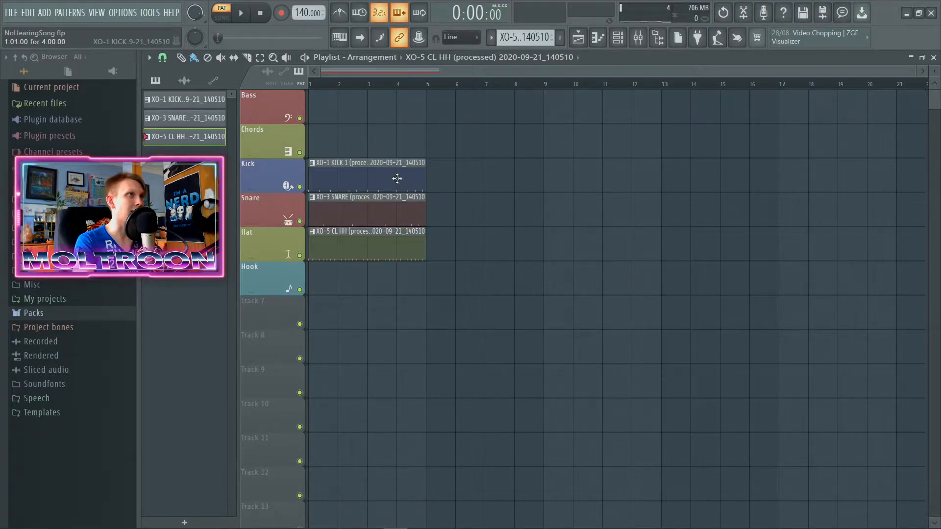
pyautogui.press('l')
pyautogui.moveTo(422, 87); pyautogui.dragTo(310, 87)
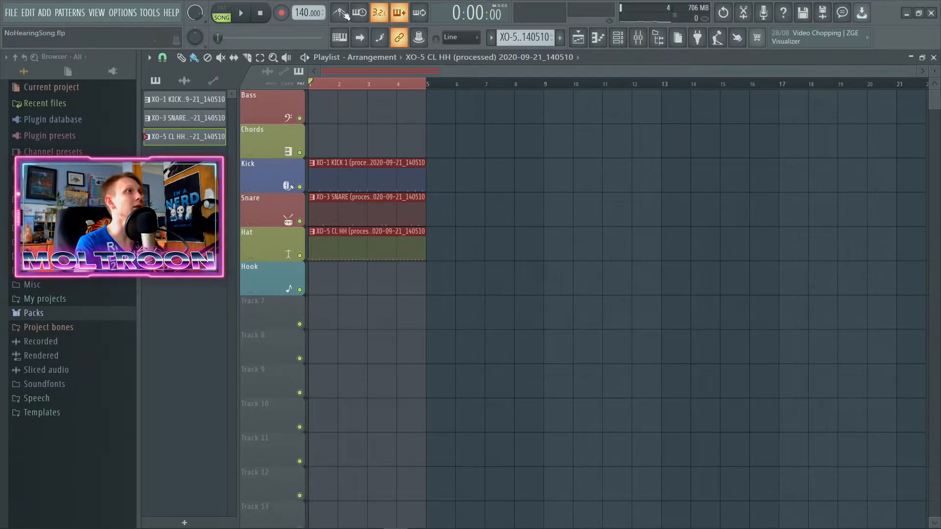
# Step: Set the project tempo to 129 BPM with the tempo tapper
pyautogui.click(717, 38)
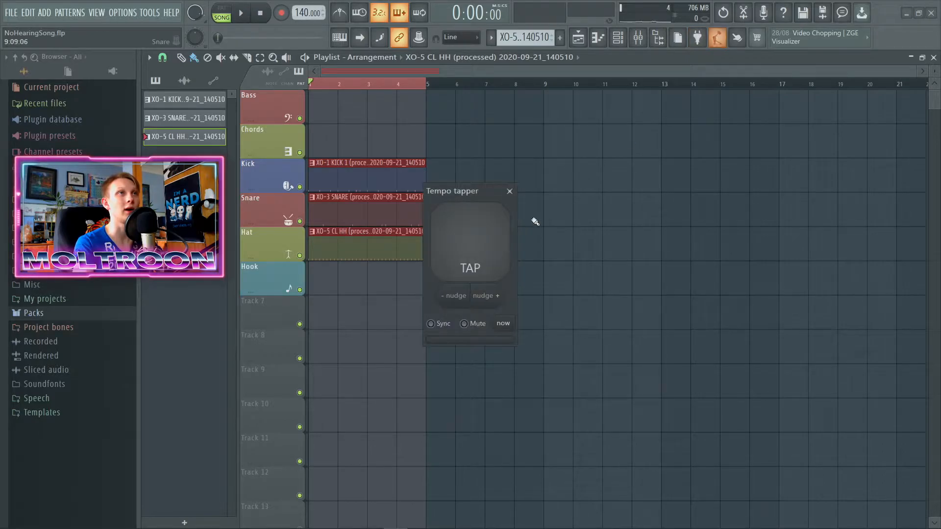
pyautogui.click(511, 280)
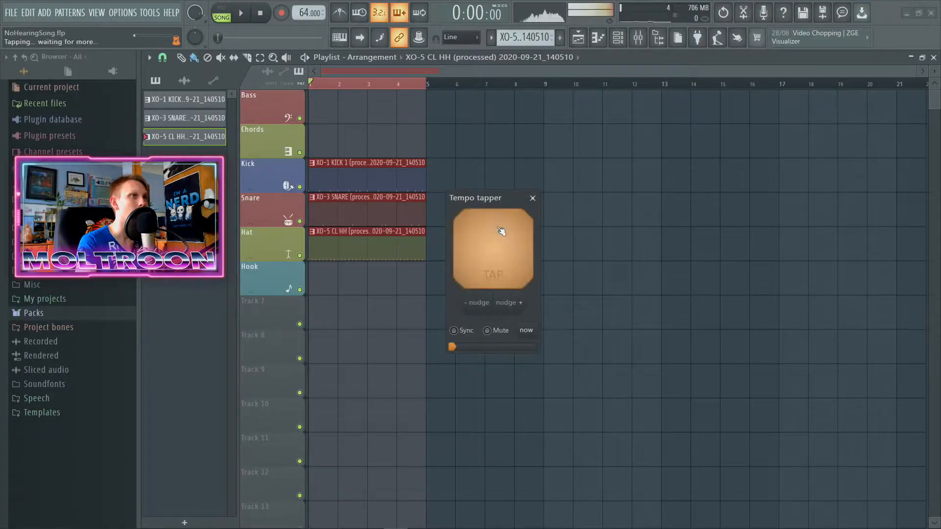
pyautogui.click(501, 230)
pyautogui.click(501, 231)
pyautogui.click(501, 230)
pyautogui.click(500, 230)
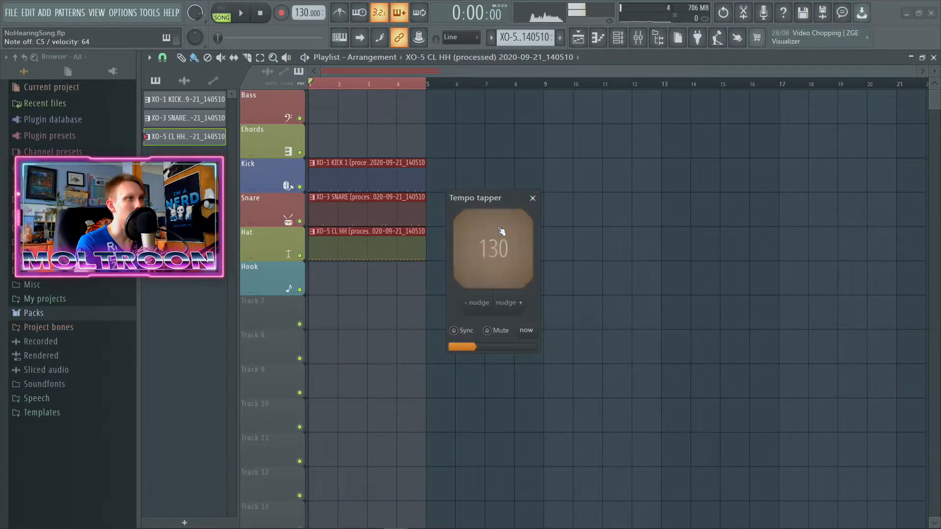
pyautogui.click(501, 230)
pyautogui.click(501, 231)
pyautogui.click(532, 198)
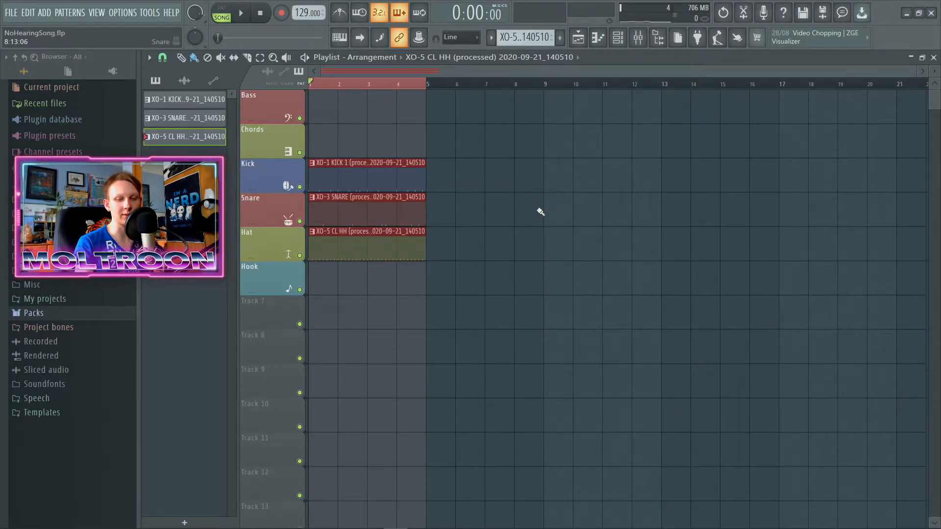
pyautogui.press('space')
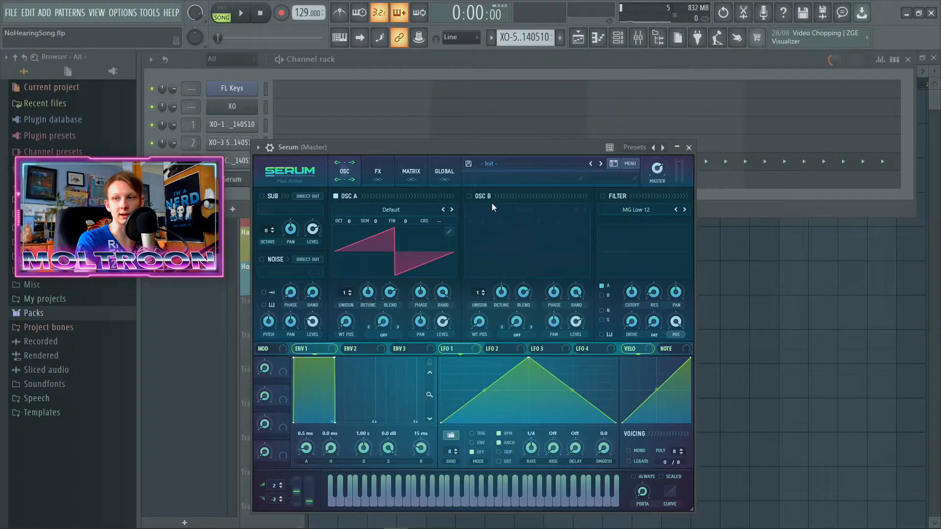
# Step: Load the Analog_BD_Sin wavetable into Serum's oscillator A and set its octave to -2
pyautogui.moveTo(474, 143); pyautogui.dragTo(499, 110)
pyautogui.click(428, 174)
pyautogui.moveTo(425, 181)
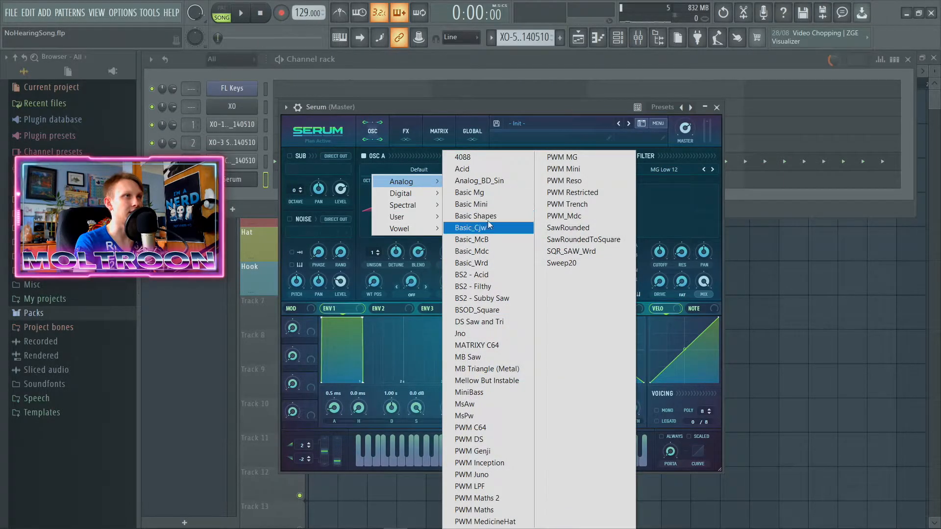
pyautogui.click(491, 182)
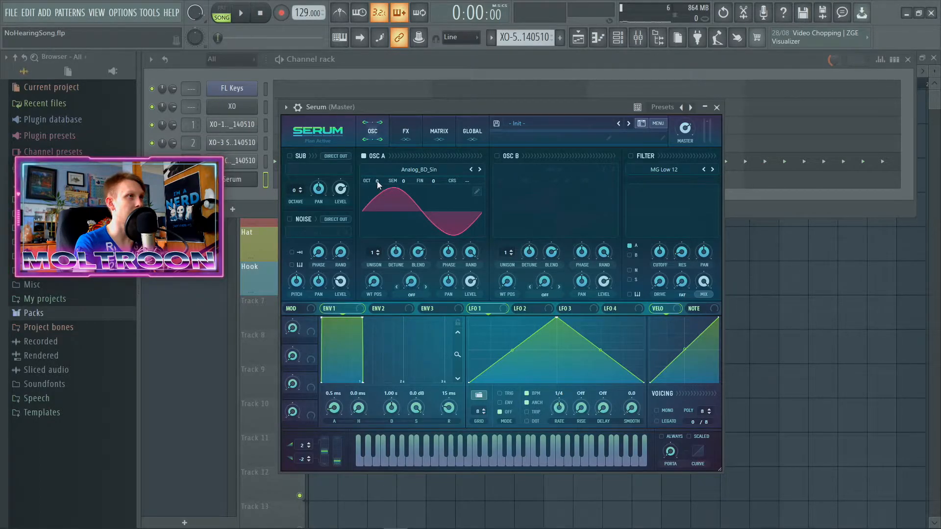
pyautogui.moveTo(377, 183); pyautogui.dragTo(375, 197)
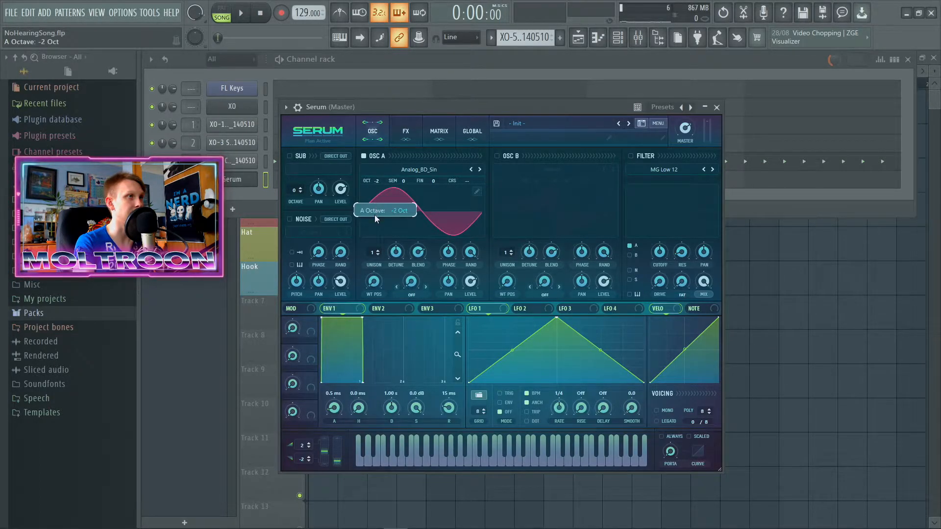
pyautogui.moveTo(474, 114); pyautogui.dragTo(458, 138)
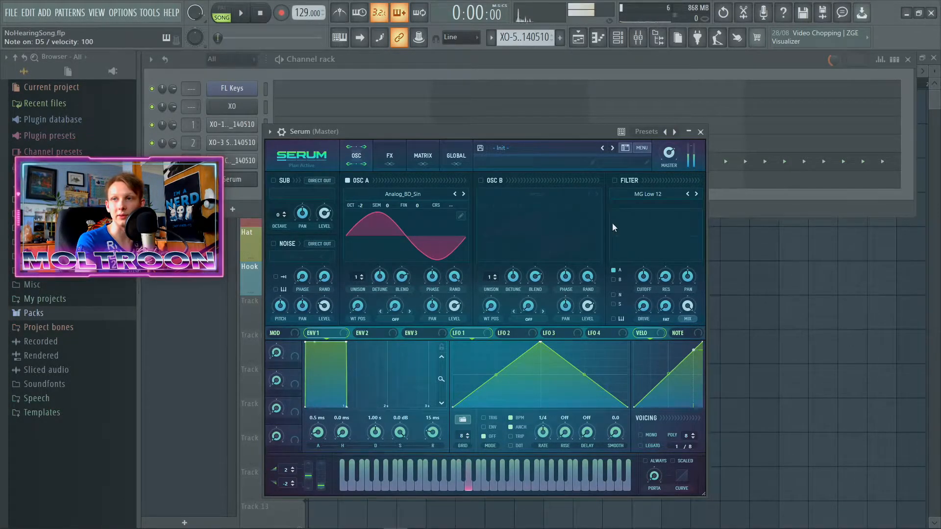
pyautogui.moveTo(509, 131); pyautogui.dragTo(503, 114)
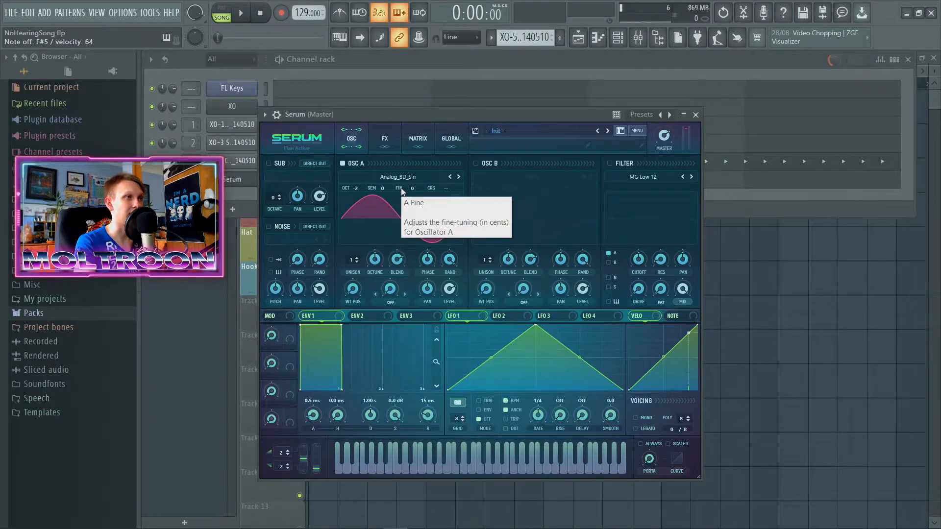
pyautogui.click(696, 115)
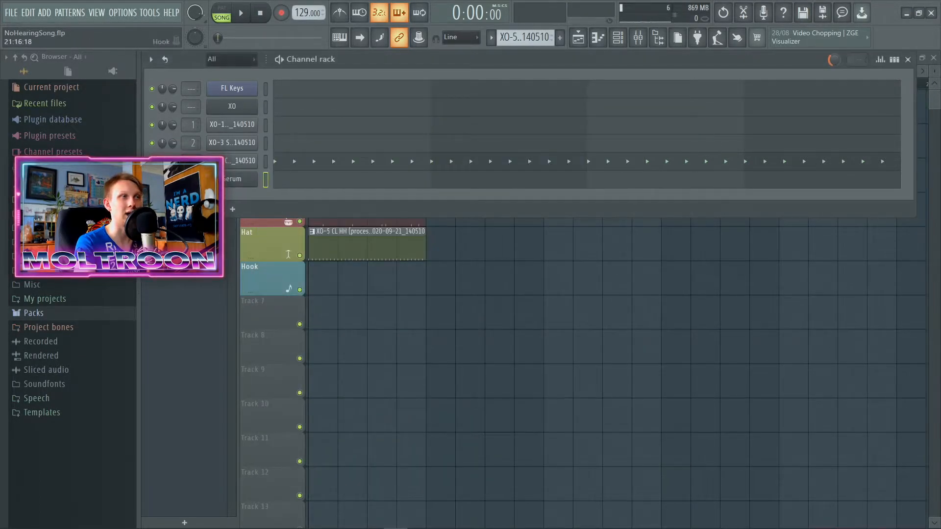
# Step: Select the Serum channel and adjust the low-band threshold of its OTT compressor
pyautogui.click(264, 192)
pyautogui.click(267, 181)
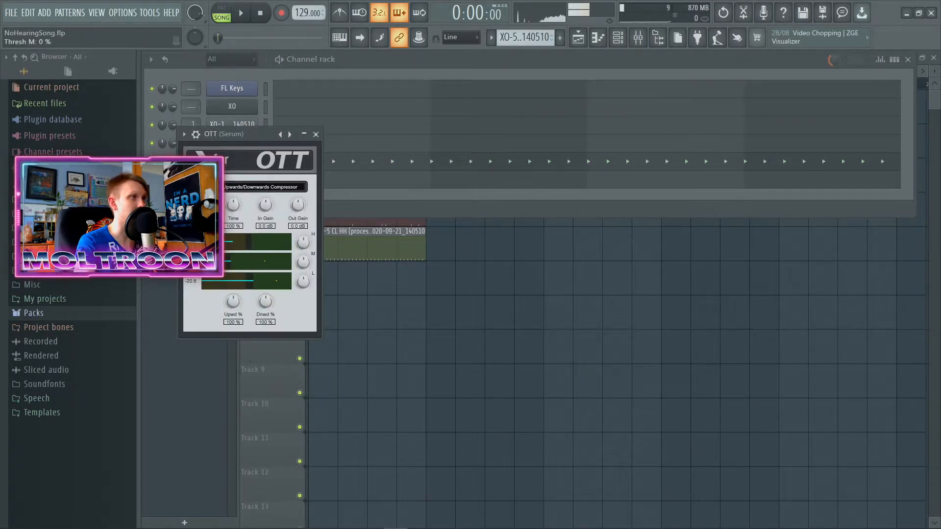
pyautogui.moveTo(260, 291); pyautogui.dragTo(267, 285)
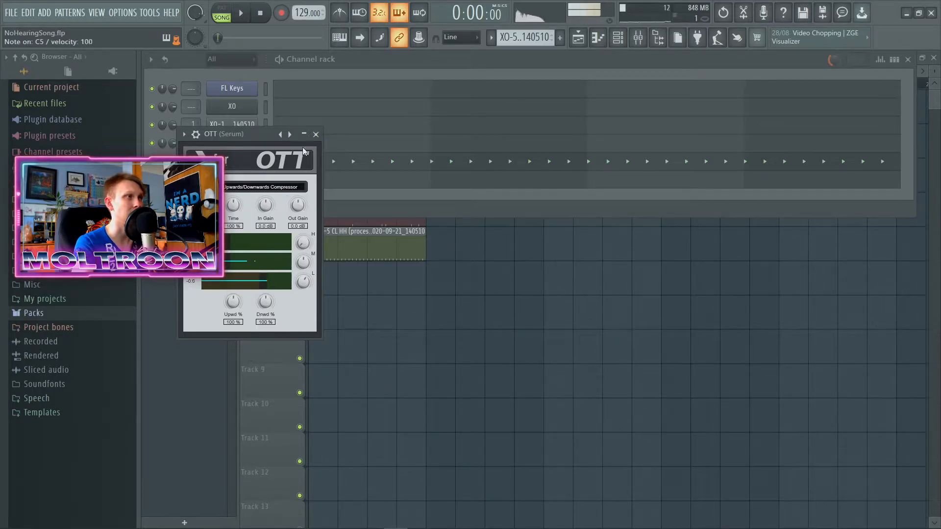
# Step: Close OTT and add a bell boost of about 2.7 dB at about 71 Hz in the Serum channel's FabFilter Pro-Q 3
pyautogui.click(315, 133)
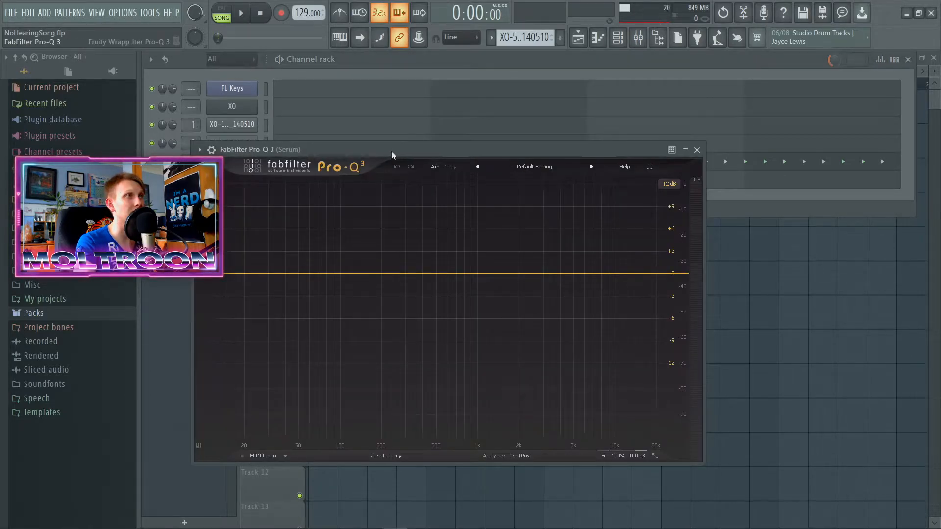
pyautogui.moveTo(391, 151); pyautogui.dragTo(390, 142)
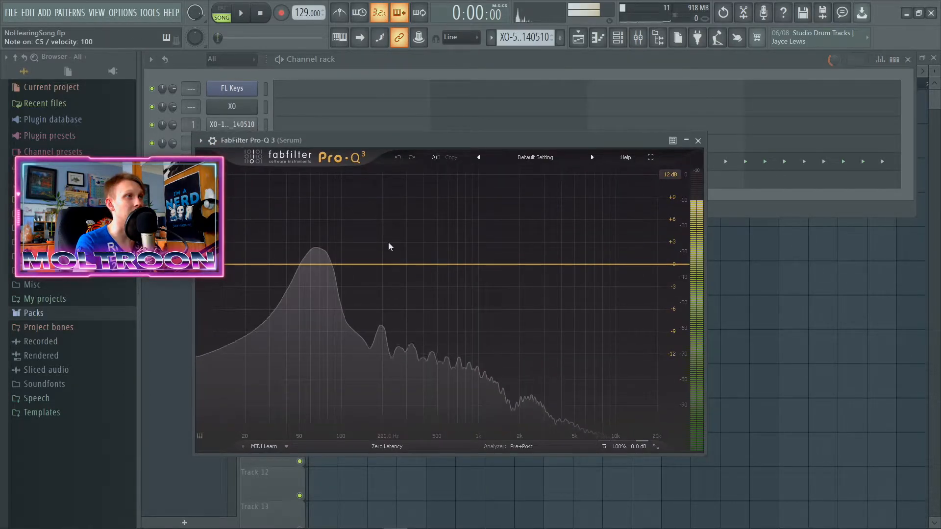
pyautogui.moveTo(316, 264); pyautogui.dragTo(320, 244)
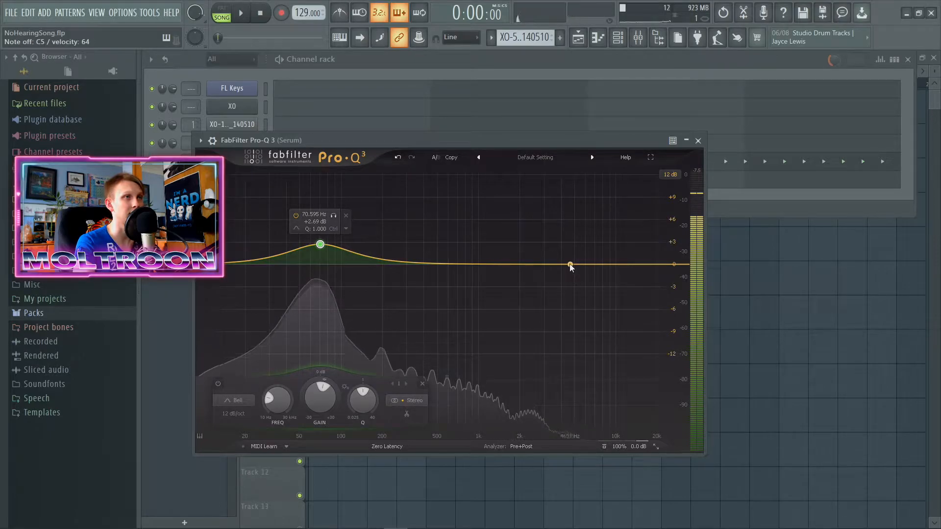
# Step: Add a 12 dB/oct high cut at about 320 Hz to Serum's EQ and raise the low bell boost further
pyautogui.moveTo(570, 266); pyautogui.dragTo(562, 273)
pyautogui.rightClick(561, 274)
pyautogui.moveTo(604, 315)
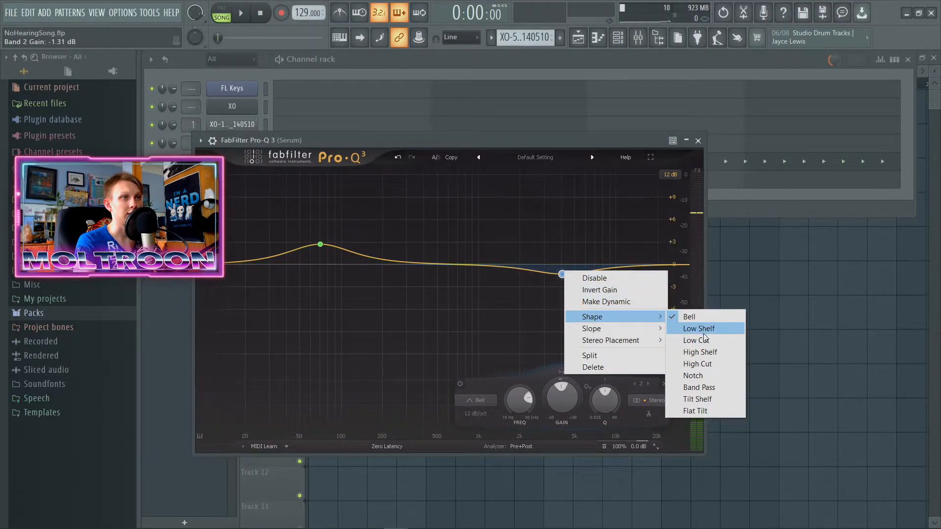
pyautogui.click(701, 340)
pyautogui.rightClick(562, 264)
pyautogui.moveTo(620, 290)
pyautogui.click(693, 332)
pyautogui.moveTo(562, 264); pyautogui.dragTo(410, 266)
pyautogui.moveTo(317, 247); pyautogui.dragTo(319, 232)
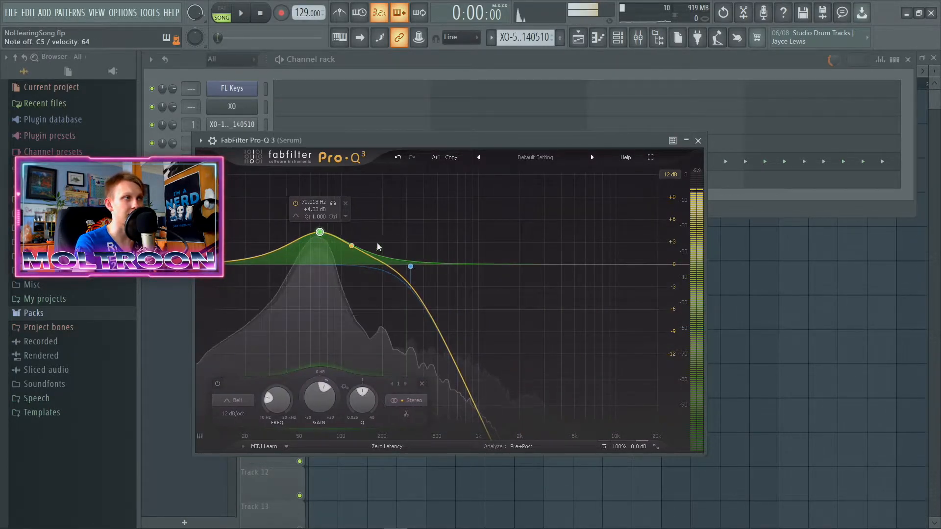
pyautogui.click(687, 142)
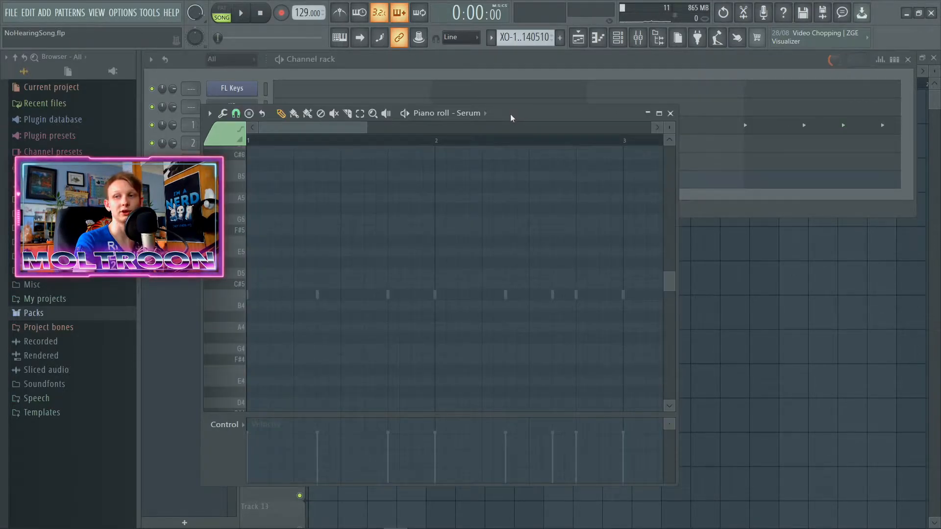
# Step: Bring up Serum's piano roll in the kick pattern, framed on the first bars for writing the bass line
pyautogui.moveTo(510, 114); pyautogui.dragTo(627, 107)
pyautogui.scroll(-5, 562, 310)
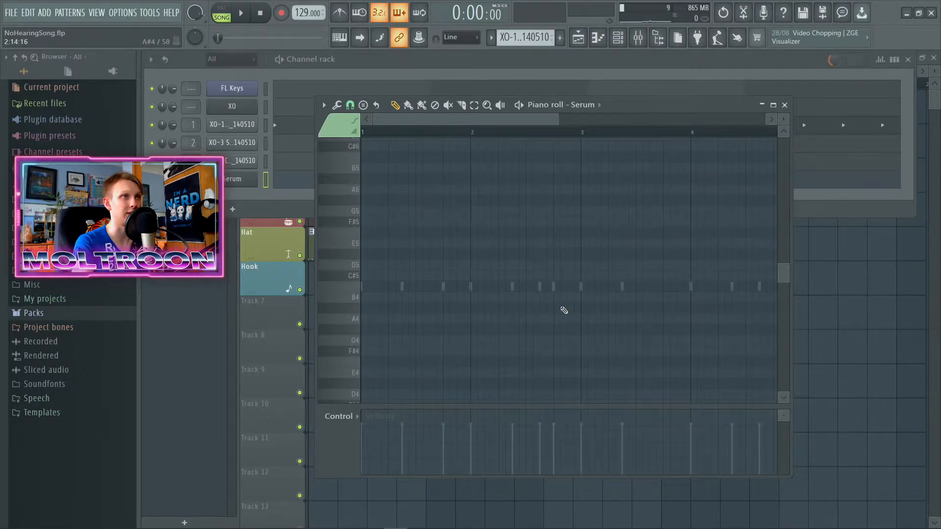
pyautogui.scroll(3, 370, 301)
pyautogui.scroll(4, 375, 141)
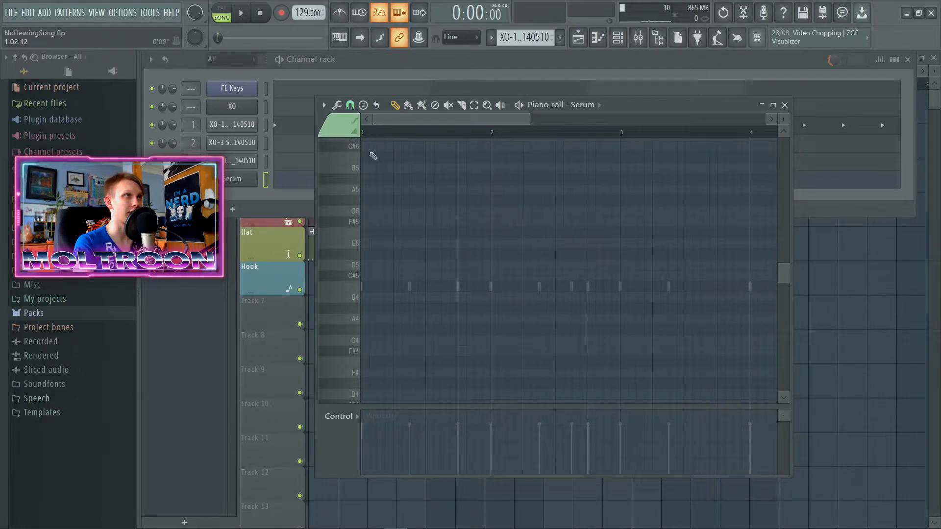
pyautogui.click(397, 132)
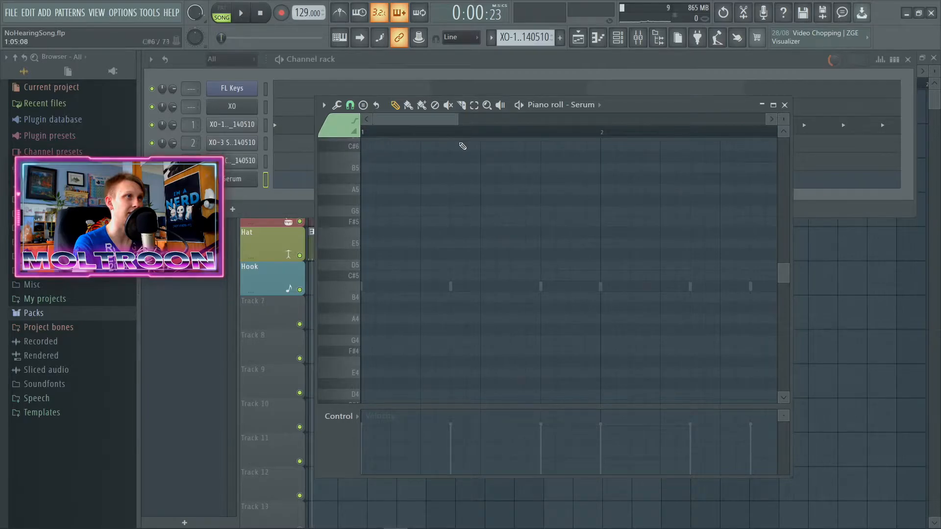
pyautogui.moveTo(598, 105); pyautogui.dragTo(596, 85)
pyautogui.click(547, 132)
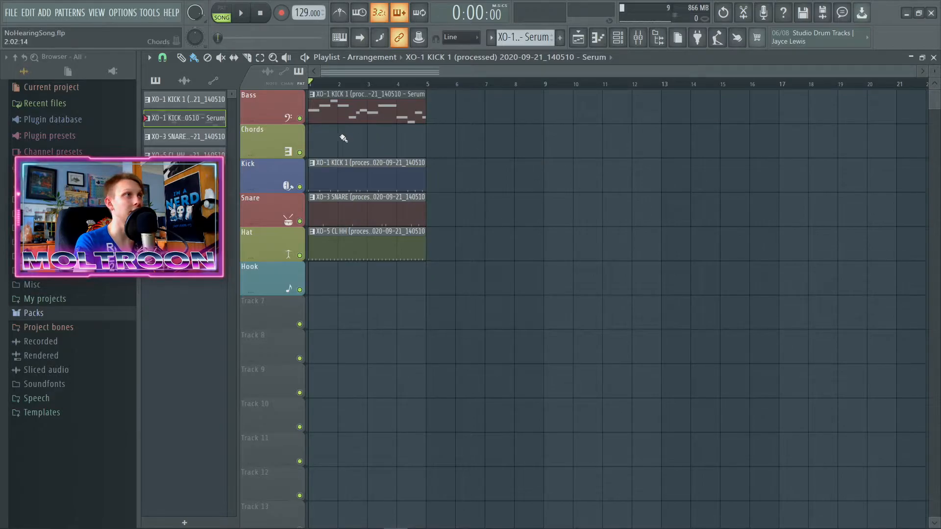
# Step: Solo the Bass track in the playlist and play its Serum bass line
pyautogui.keyDown('ctrl'); pyautogui.click(300, 118); pyautogui.keyUp('ctrl')
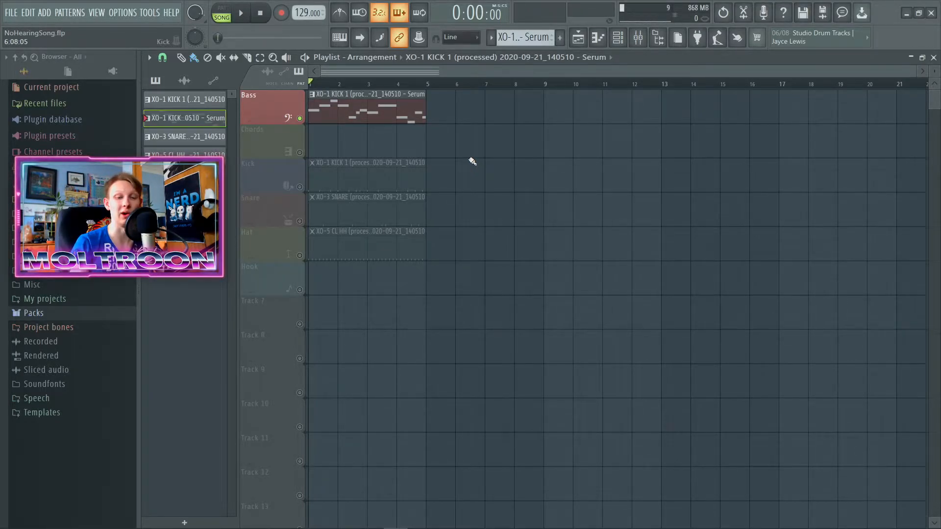
pyautogui.press('space')
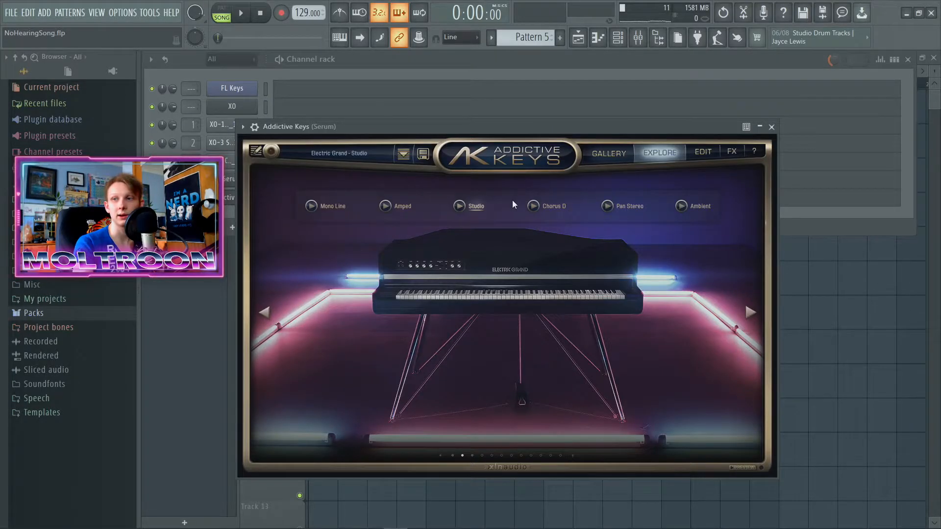
pyautogui.moveTo(496, 127); pyautogui.dragTo(514, 152)
pyautogui.moveTo(619, 151); pyautogui.dragTo(632, 133)
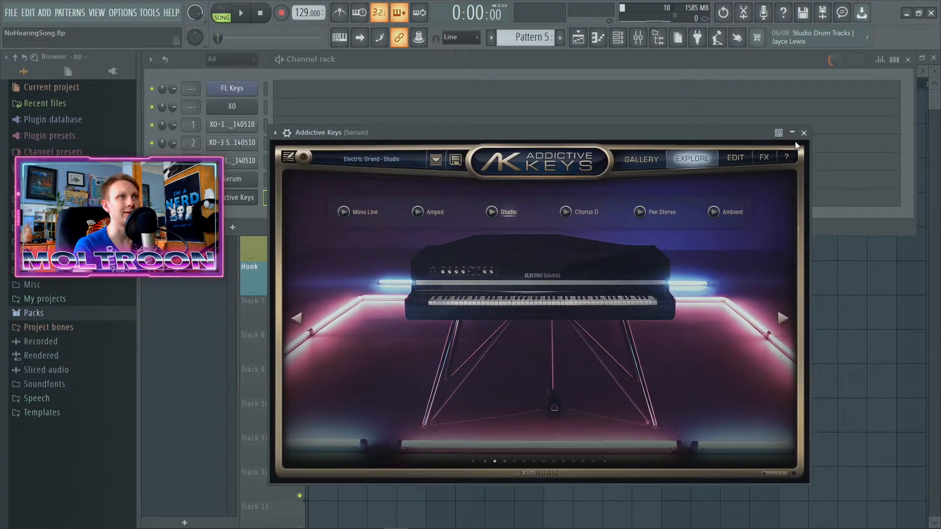
pyautogui.moveTo(570, 137); pyautogui.dragTo(532, 135)
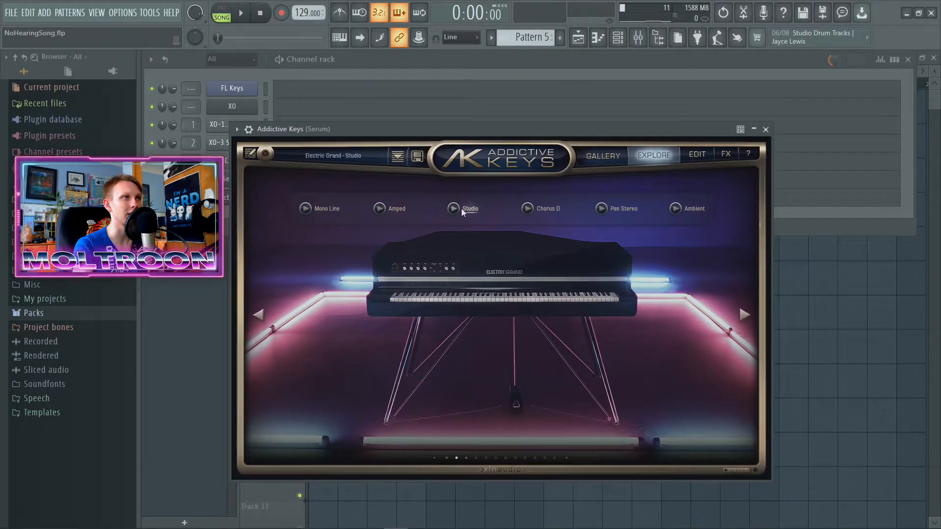
# Step: Close Addictive Keys, select the Serum bass pattern from the playlist and open the Addictive Keys piano roll over its bass notes
pyautogui.click(765, 129)
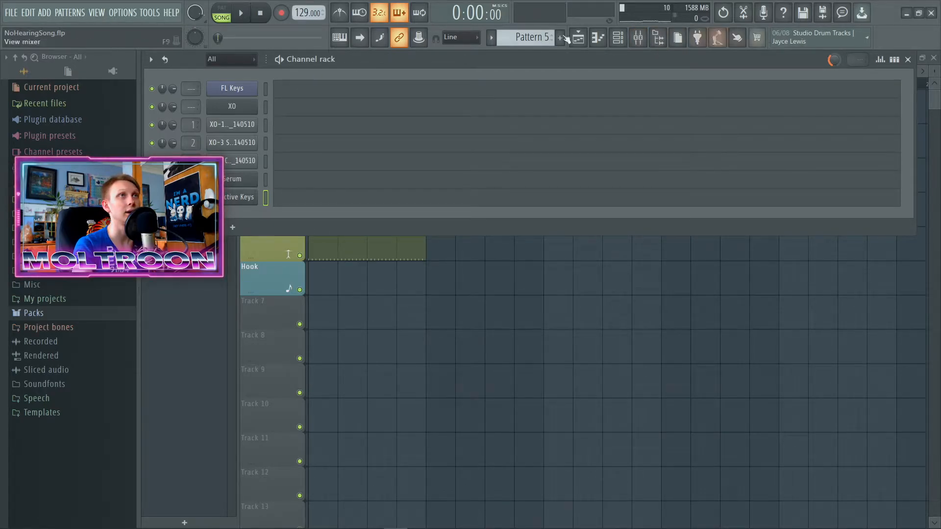
pyautogui.click(908, 59)
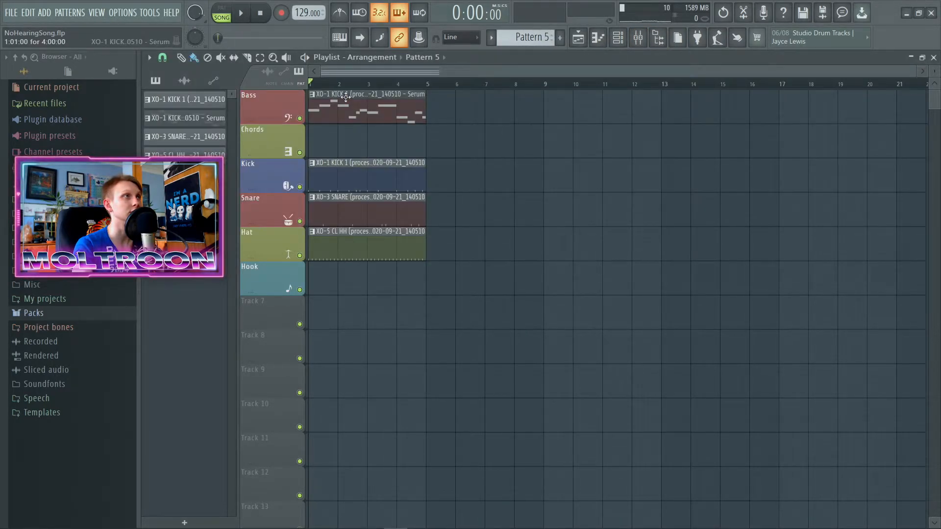
pyautogui.doubleClick(345, 97)
pyautogui.moveTo(592, 84); pyautogui.dragTo(587, 72)
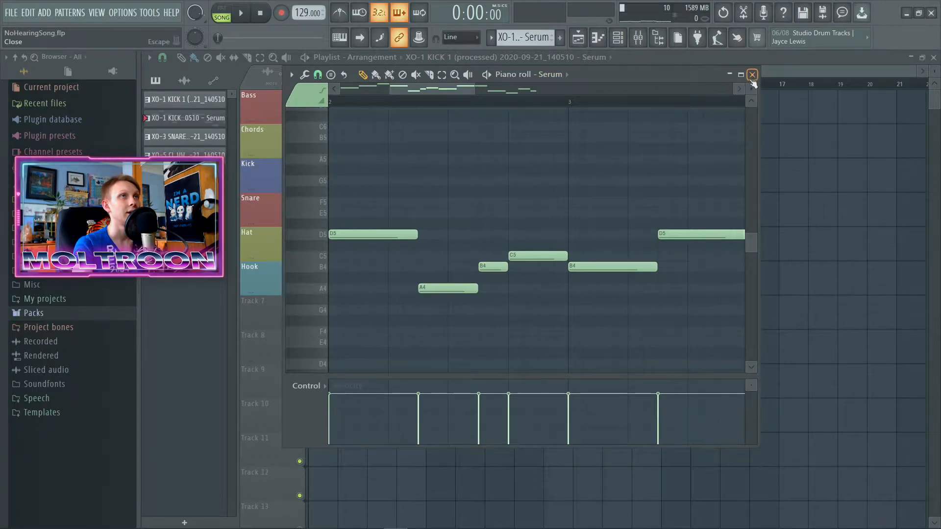
pyautogui.click(752, 74)
pyautogui.click(618, 38)
pyautogui.click(319, 202)
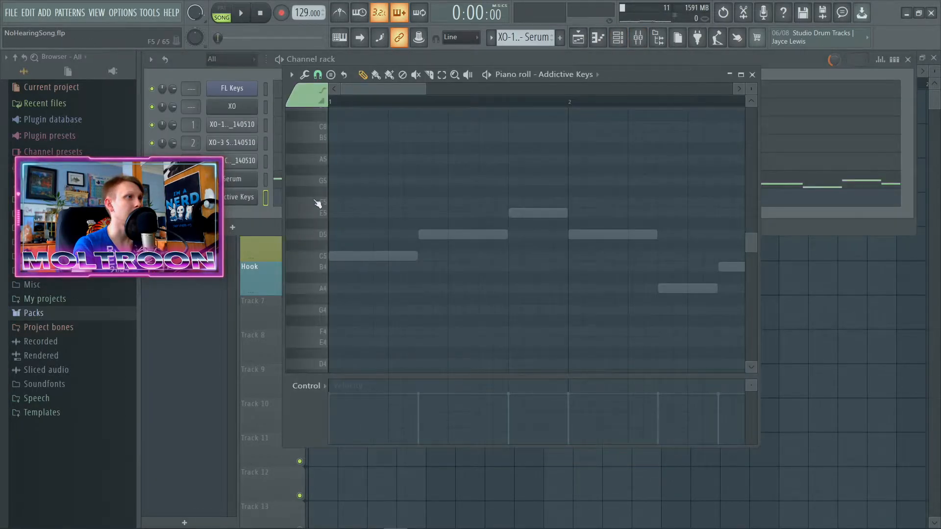
# Step: Draw a one-bar chord of C5, E5 and G5 in bar 1 for Addictive Keys and start the next chord in bar 2
pyautogui.scroll(-2, 352, 279)
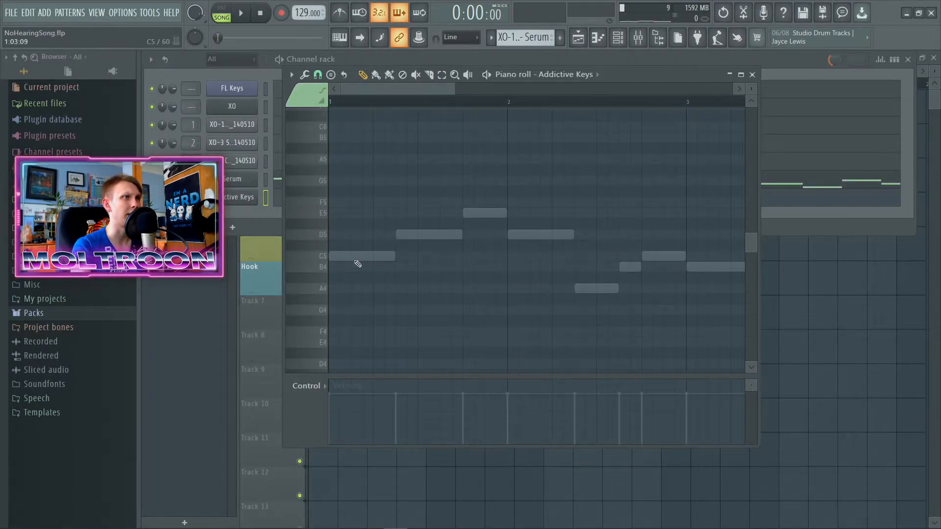
pyautogui.moveTo(363, 259); pyautogui.dragTo(503, 265)
pyautogui.click(335, 218)
pyautogui.scroll(4, 363, 246)
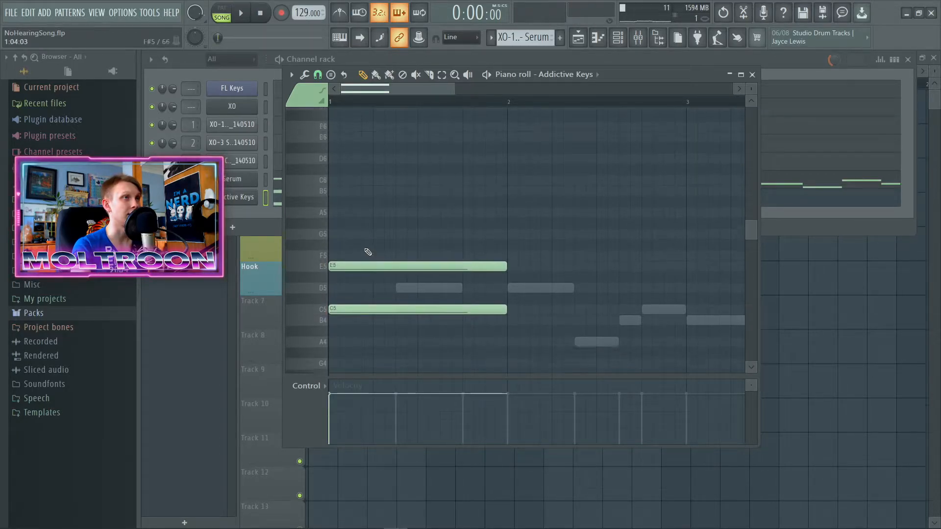
pyautogui.click(343, 244)
pyautogui.scroll(-3, 457, 269)
pyautogui.scroll(-1, 456, 269)
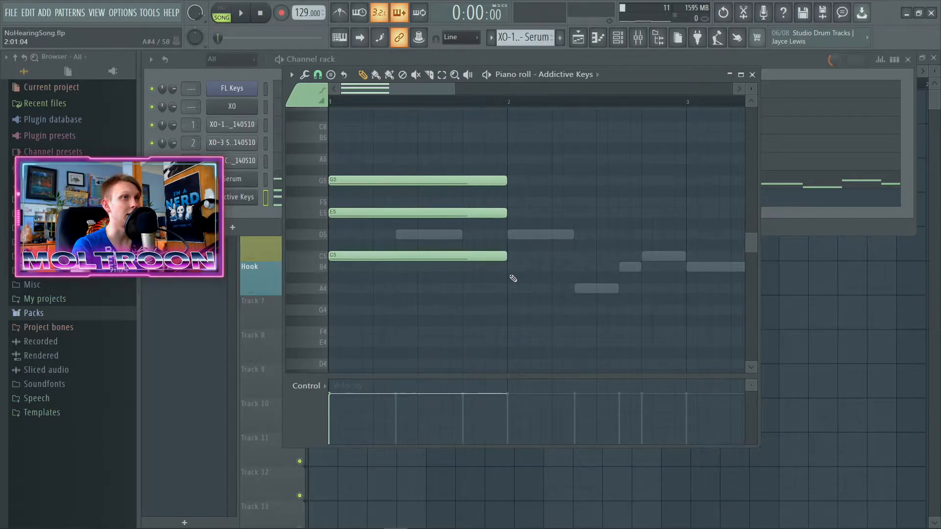
pyautogui.scroll(3, 513, 277)
pyautogui.click(517, 266)
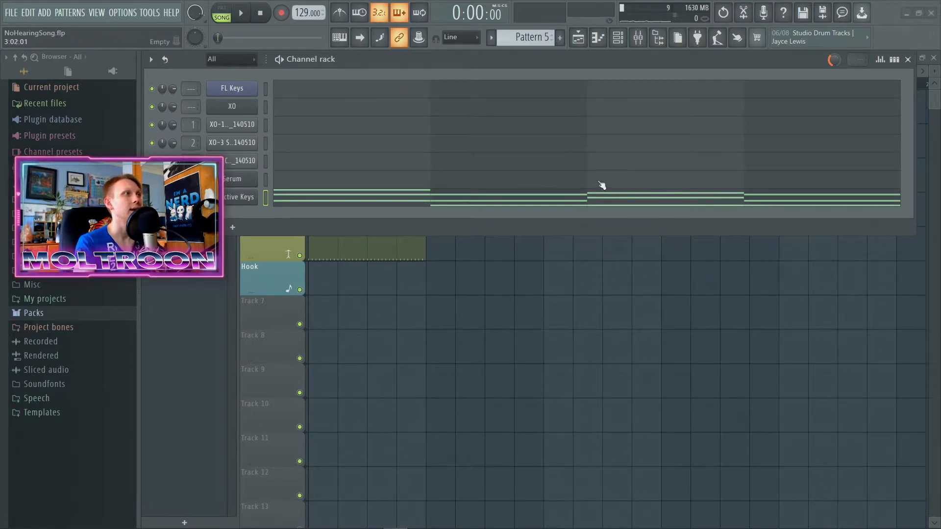
# Step: Select bars 1 to 4 in the playlist and place Pattern 5 at bar 1 on the Chords track
pyautogui.press('F6')
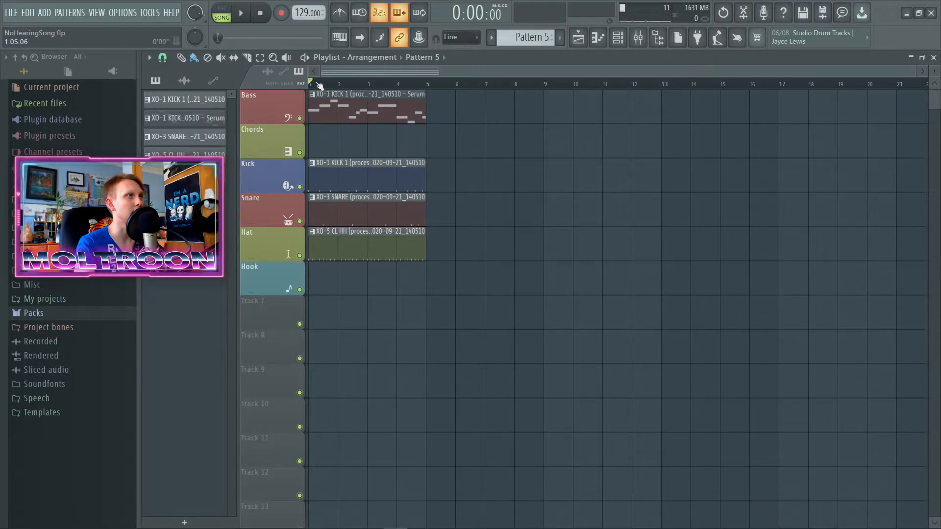
pyautogui.moveTo(320, 84); pyautogui.dragTo(427, 84)
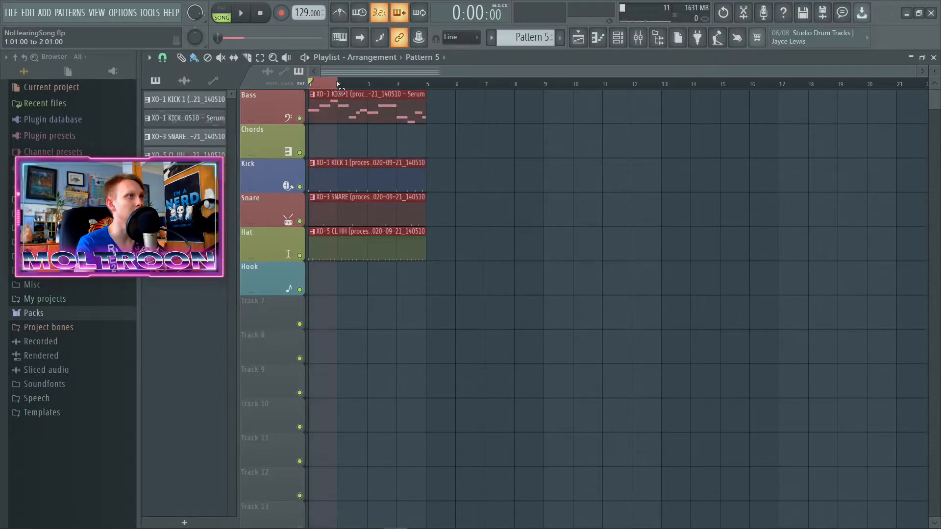
pyautogui.click(314, 148)
# Step: Play the Chords track soloed, ending with all tracks unmuted and the bar selection cleared
pyautogui.rightClick(301, 153)
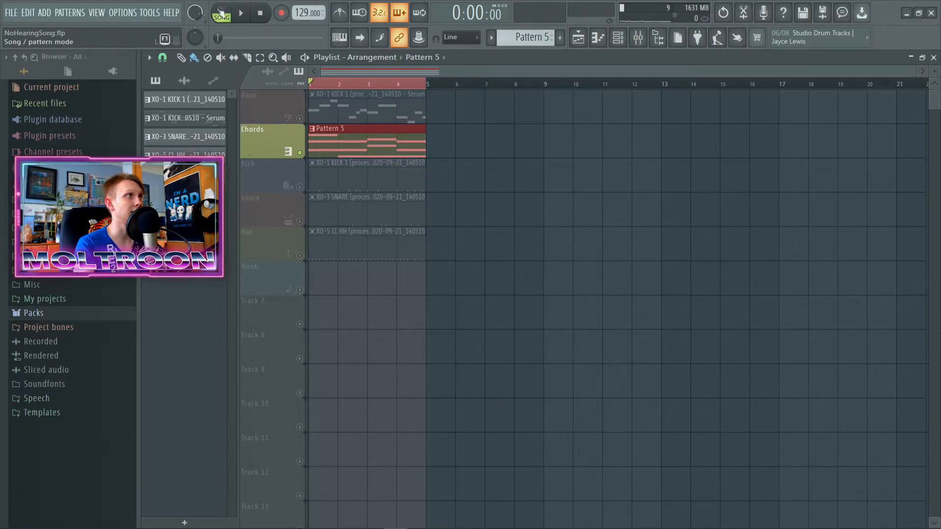
pyautogui.press('space')
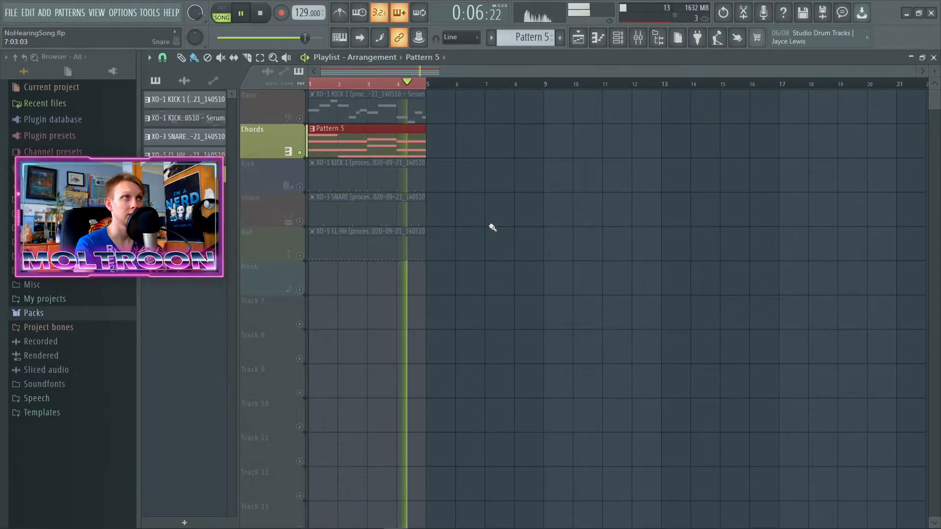
pyautogui.press('space')
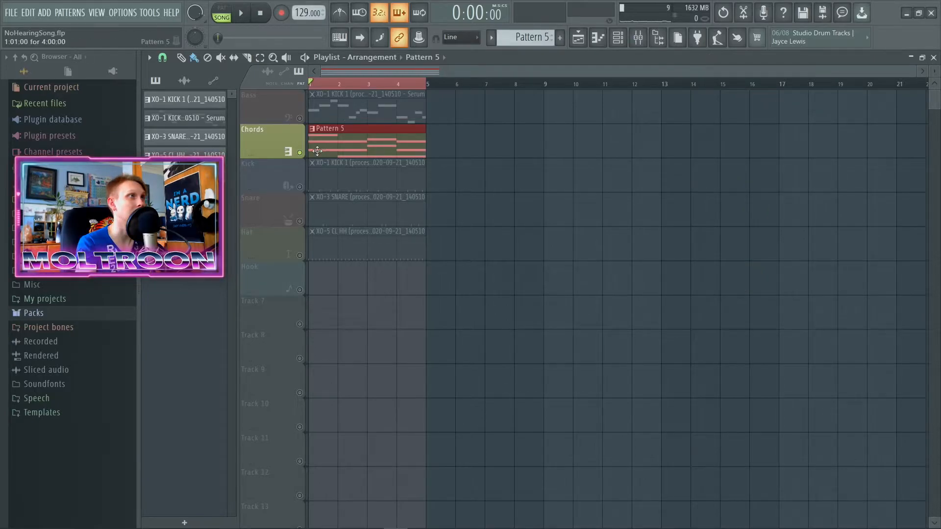
pyautogui.rightClick(300, 153)
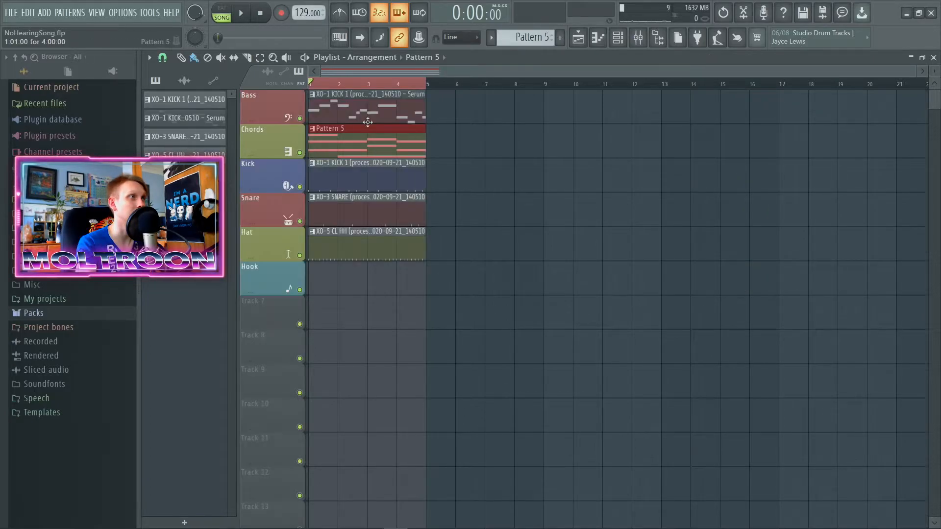
pyautogui.keyDown('ctrl'); pyautogui.click(460, 259); pyautogui.keyUp('ctrl')
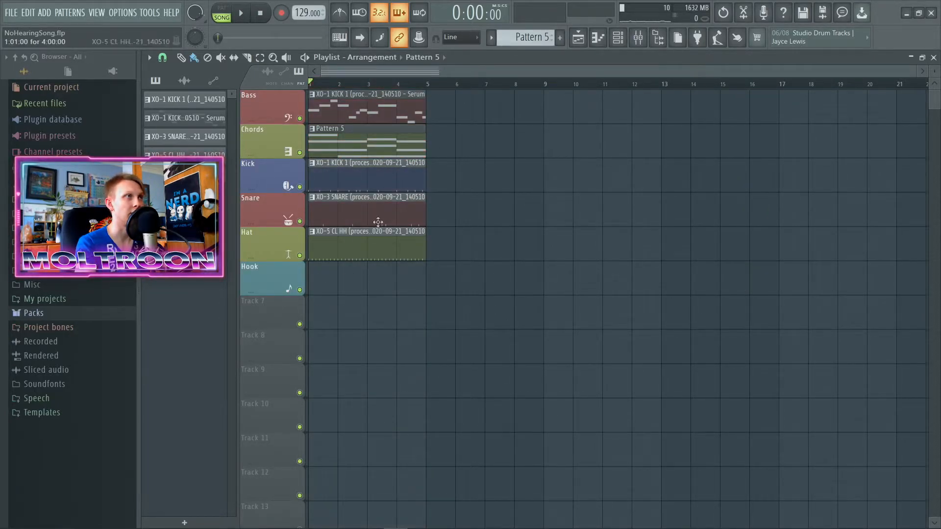
# Step: Rename and recolour the playlist clips to match their Bass, Chords, Kick, Snare and Hat tracks
pyautogui.rightClick(265, 93)
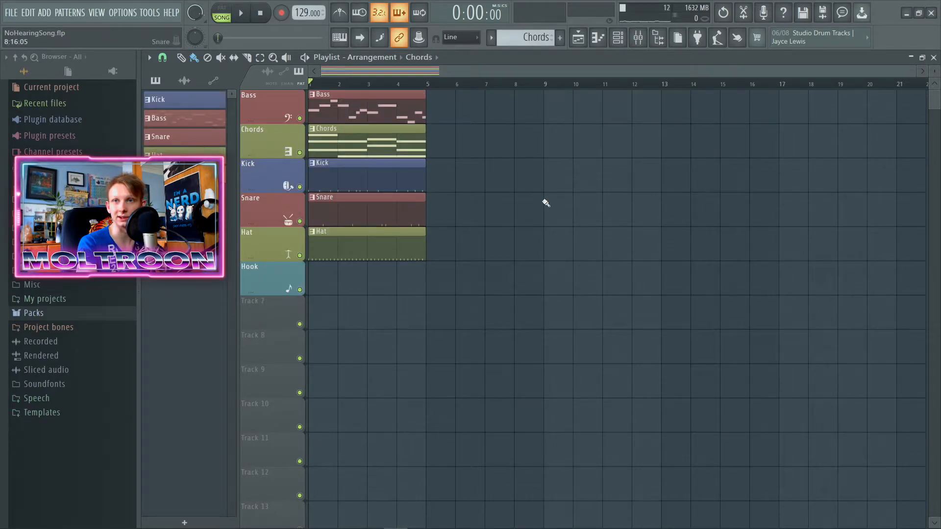
# Step: Play the combined bass, chords and drums from bar 1 and look over the mixer's insert tracks
pyautogui.press('space')
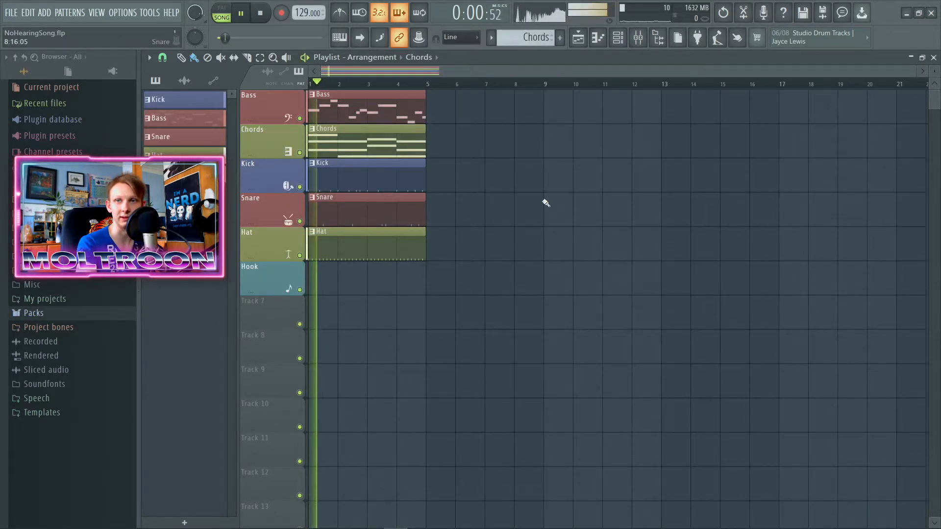
pyautogui.press('space')
pyautogui.press('space')
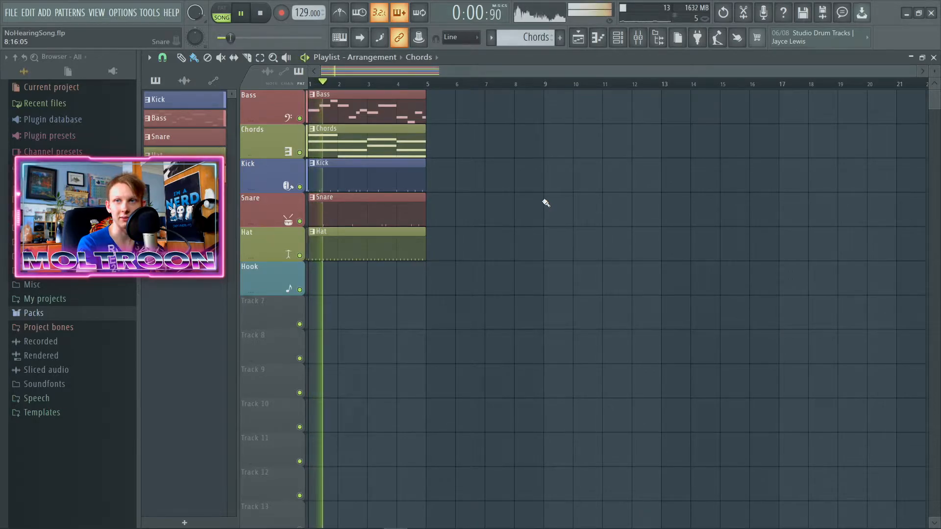
pyautogui.press('space')
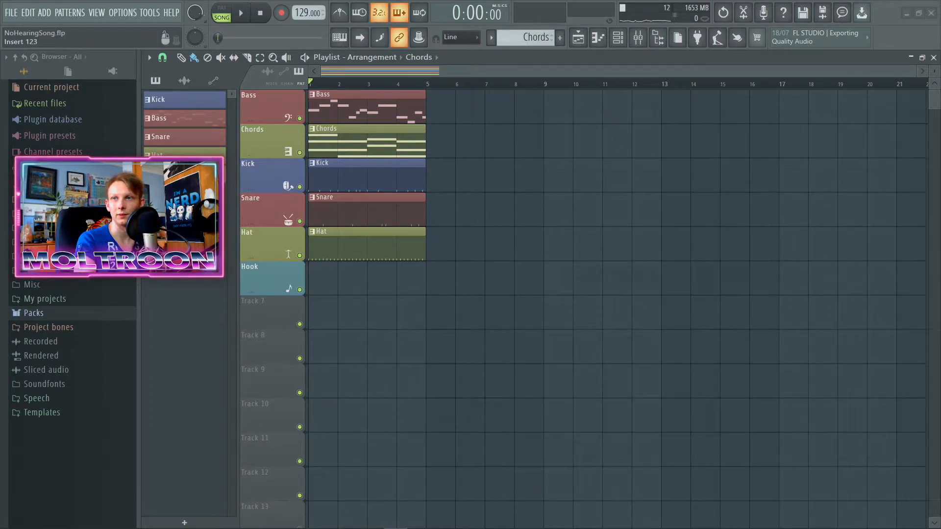
pyautogui.press('F9')
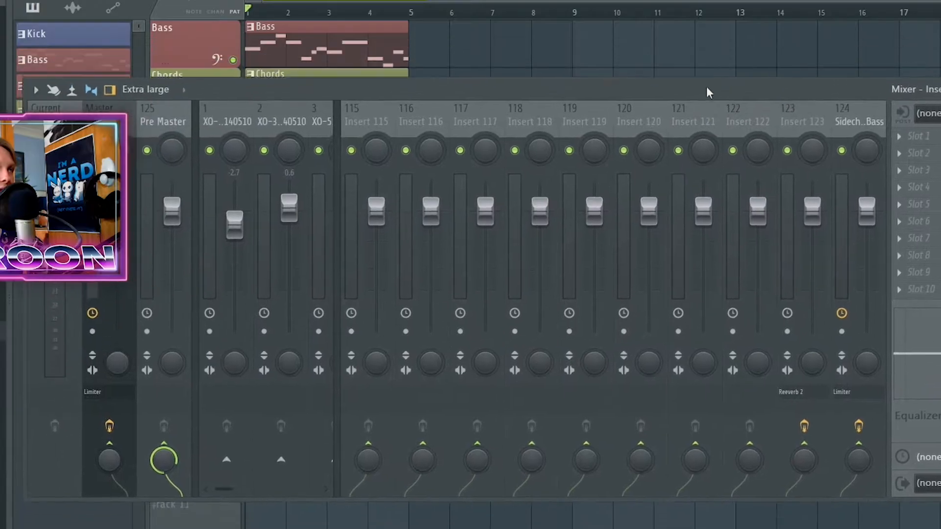
pyautogui.press('F9')
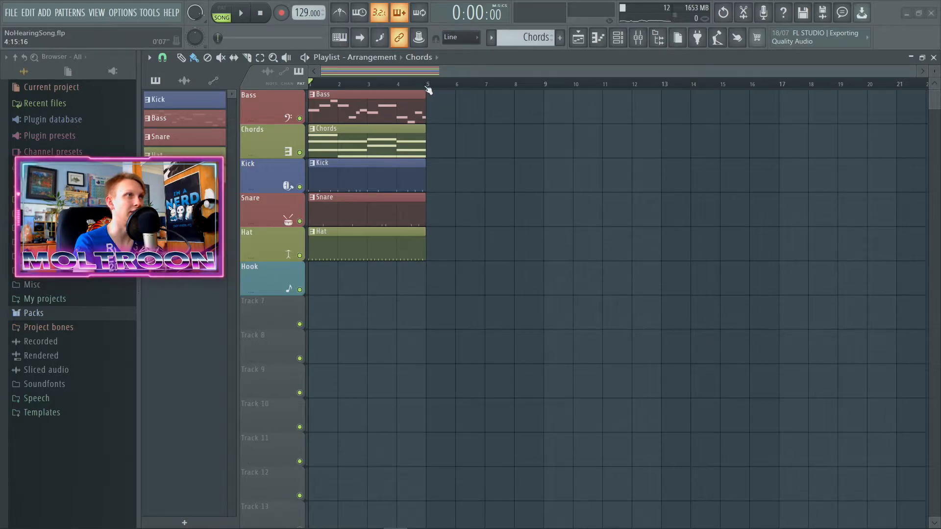
# Step: Select bars 1 to 4 in the playlist, play the full loop, and clear the bar selection
pyautogui.moveTo(427, 90); pyautogui.dragTo(189, 88)
pyautogui.press('space')
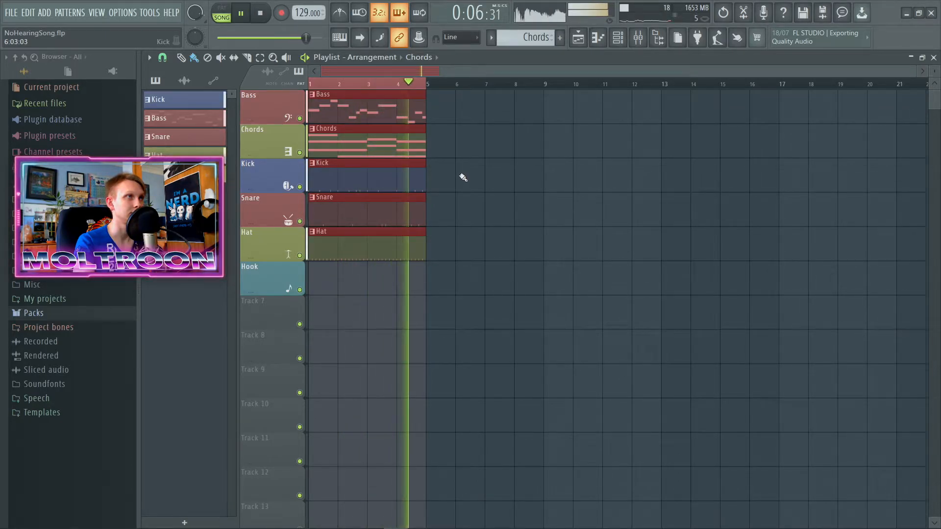
pyautogui.press('space')
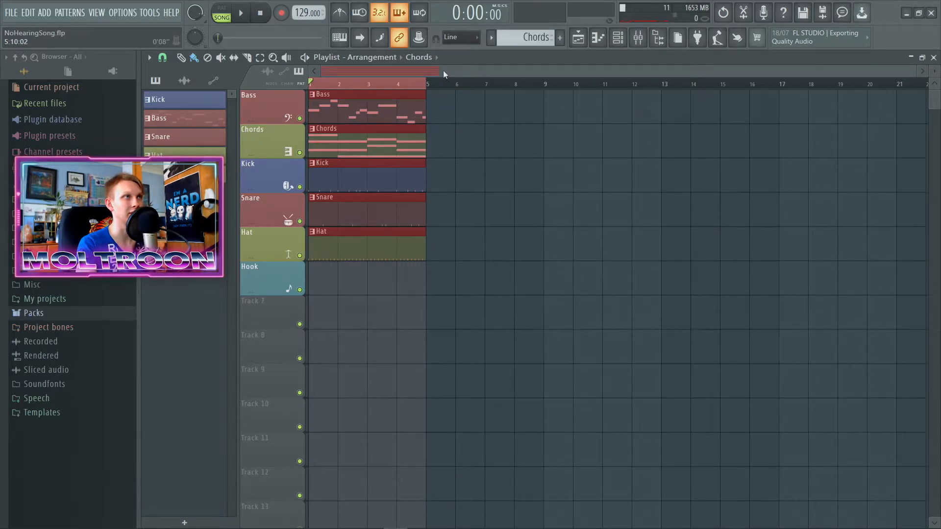
pyautogui.keyDown('ctrl'); pyautogui.click(469, 173); pyautogui.keyUp('ctrl')
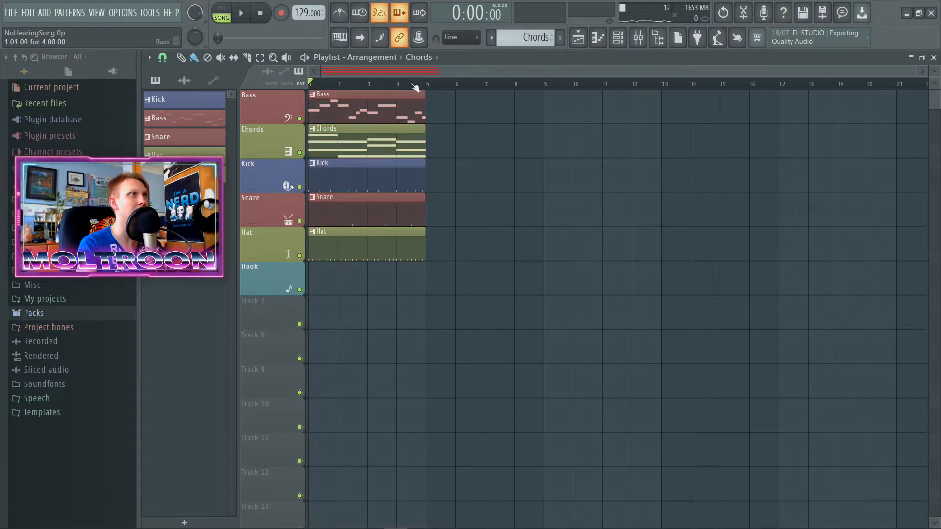
# Step: Add playlist time markers named A at bar 1 and B at bar 9
pyautogui.click(149, 58)
pyautogui.moveTo(186, 148)
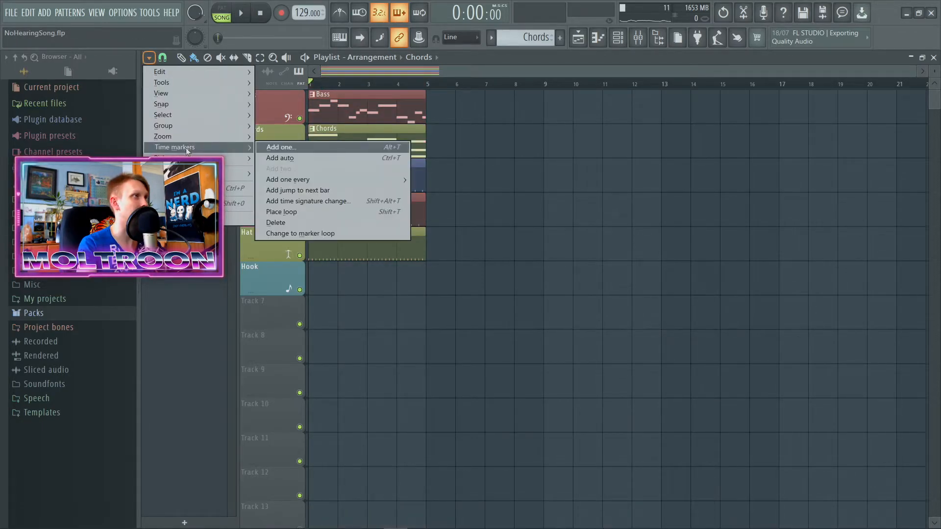
pyautogui.click(314, 150)
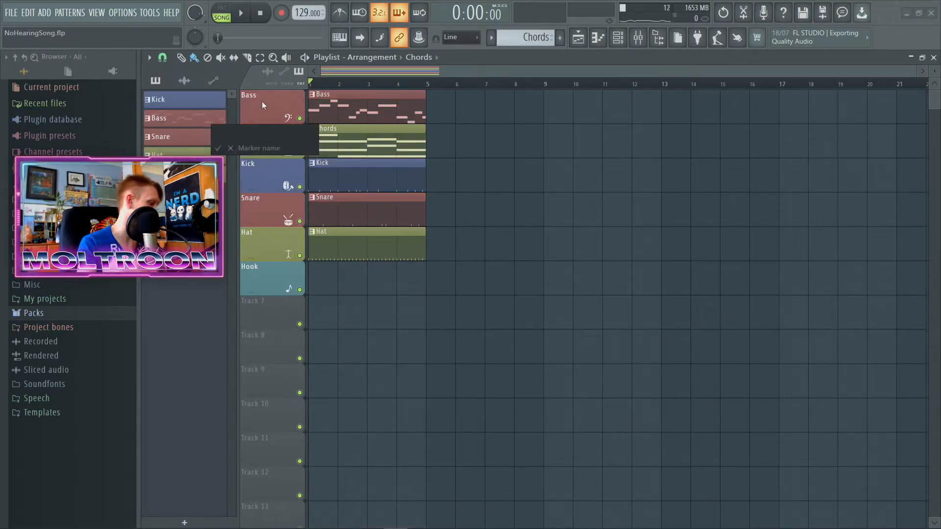
pyautogui.write('A')
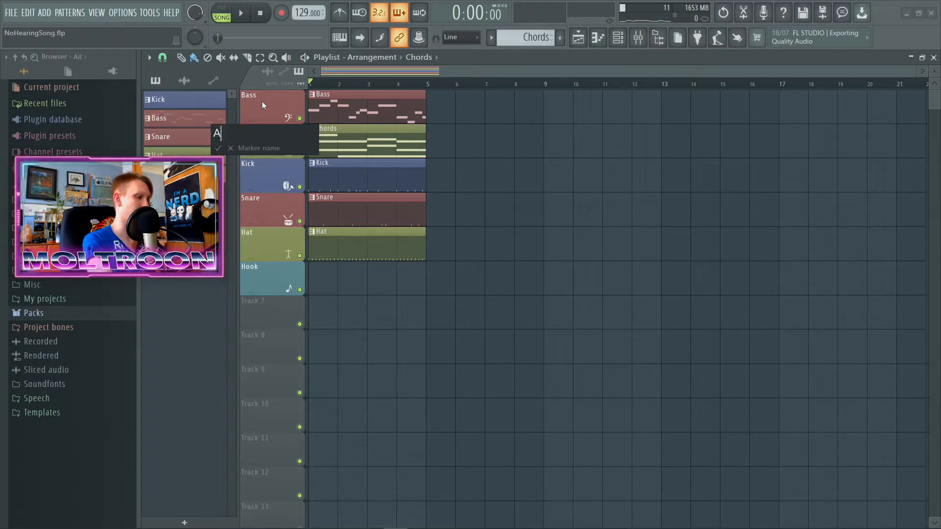
pyautogui.press('Return')
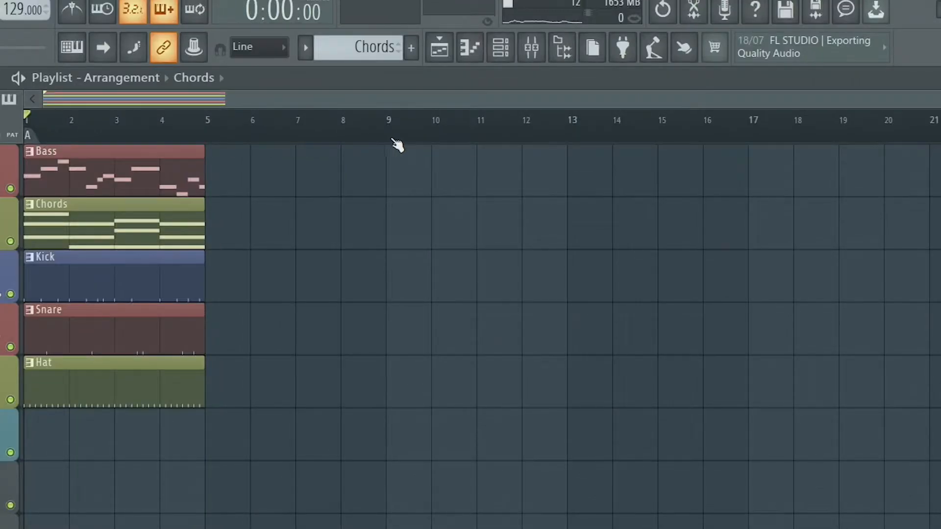
pyautogui.rightClick(392, 140)
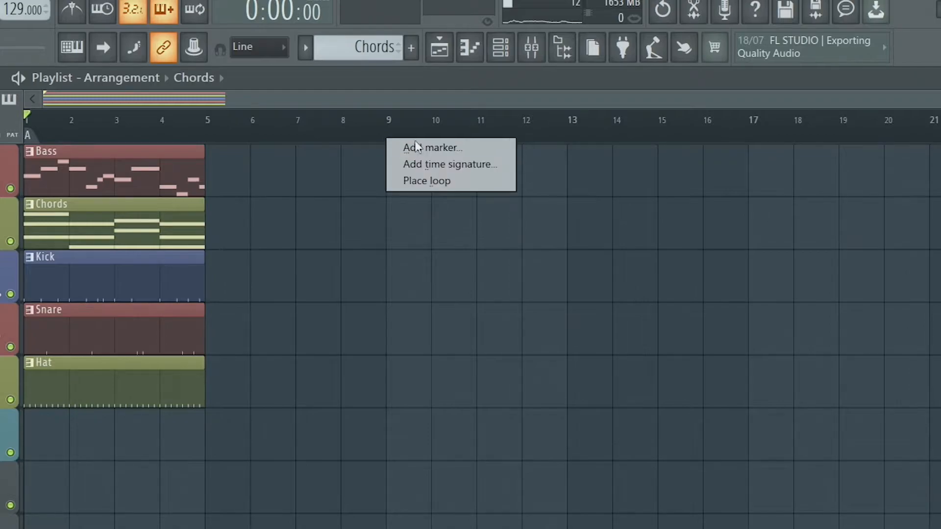
pyautogui.click(426, 147)
pyautogui.press('Return')
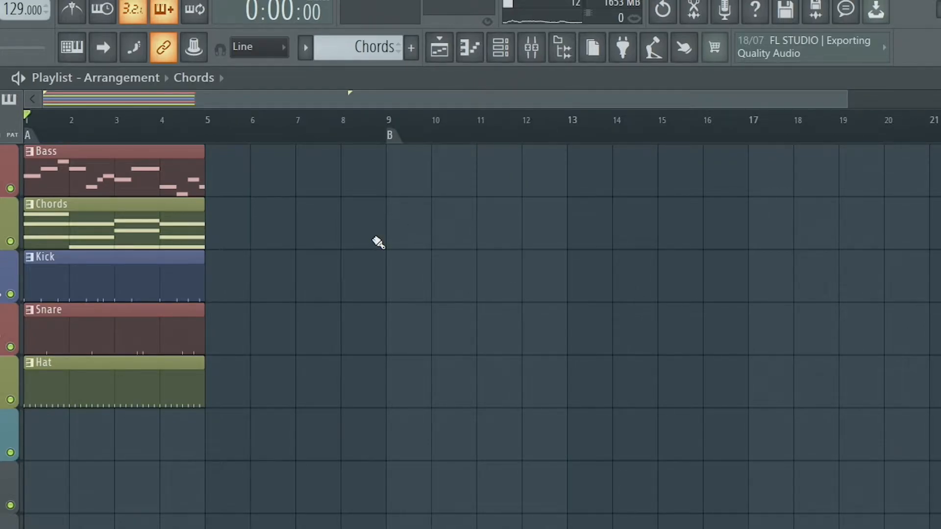
# Step: Add time markers named Drop at bar 17 and B2 at bar 25
pyautogui.moveTo(145, 96); pyautogui.dragTo(390, 109)
pyautogui.rightClick(466, 142)
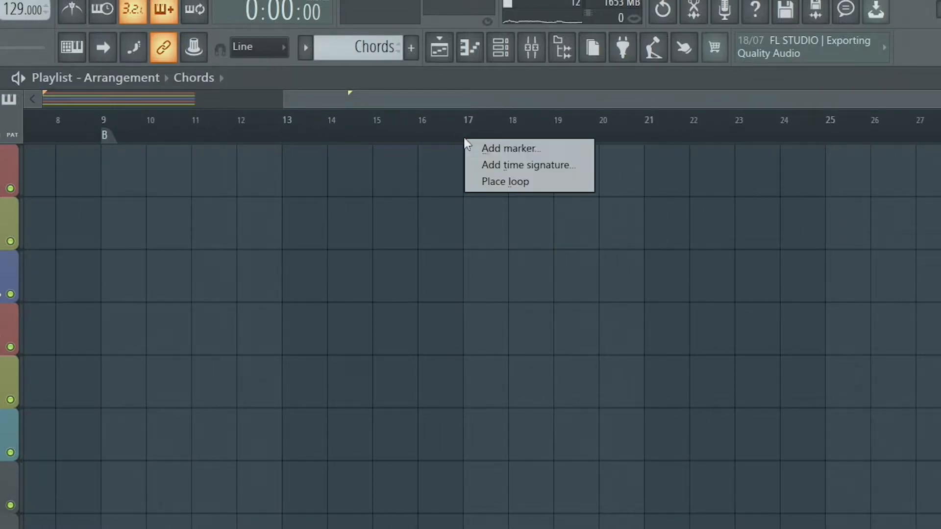
pyautogui.click(495, 148)
pyautogui.write('Drop')
pyautogui.press('Return')
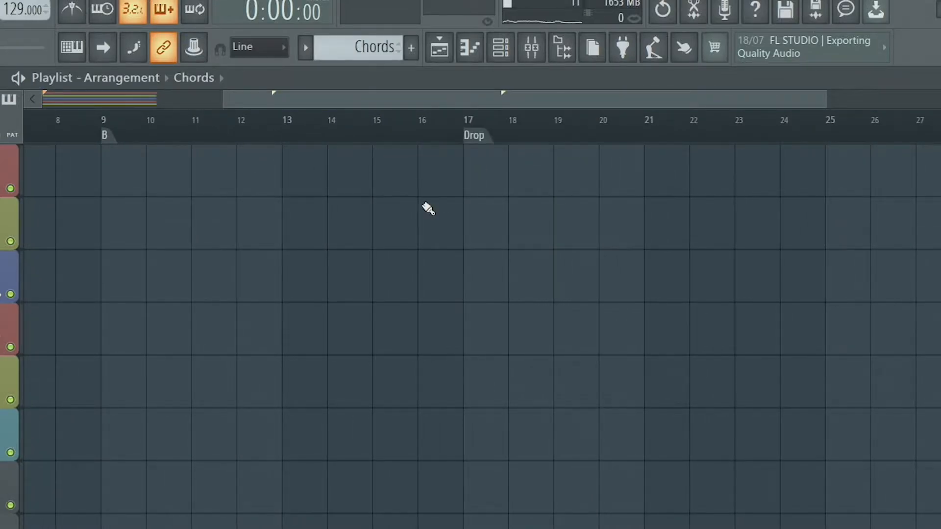
pyautogui.moveTo(474, 92); pyautogui.dragTo(680, 109)
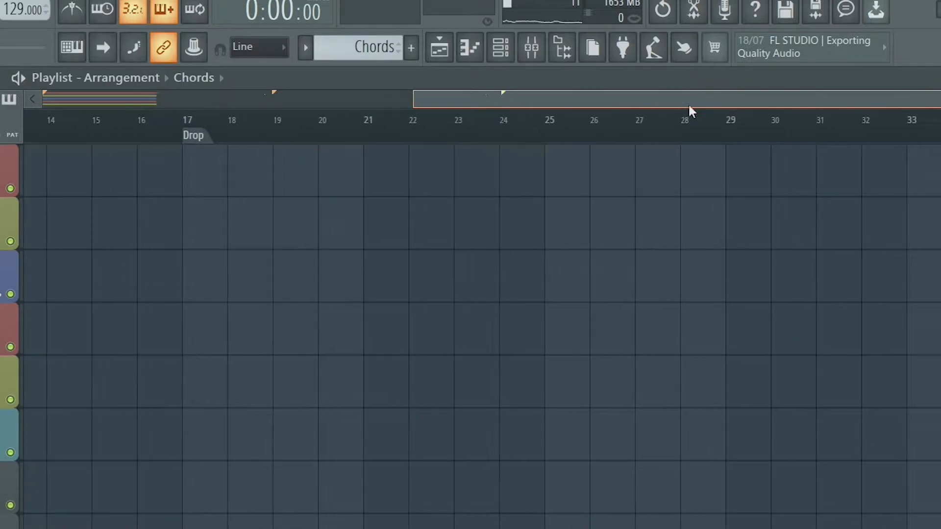
pyautogui.rightClick(510, 142)
pyautogui.click(545, 151)
pyautogui.write('B2')
pyautogui.press('Return')
# Step: Add time markers named Drop at bar 33 and End at bar 41
pyautogui.moveTo(532, 98); pyautogui.dragTo(704, 100)
pyautogui.rightClick(527, 142)
pyautogui.click(545, 150)
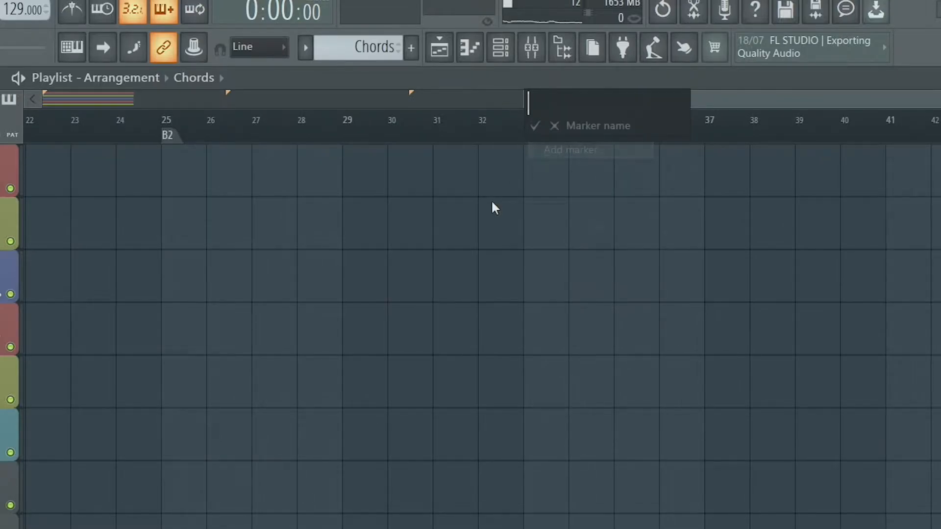
pyautogui.write('Drop')
pyautogui.press('Return')
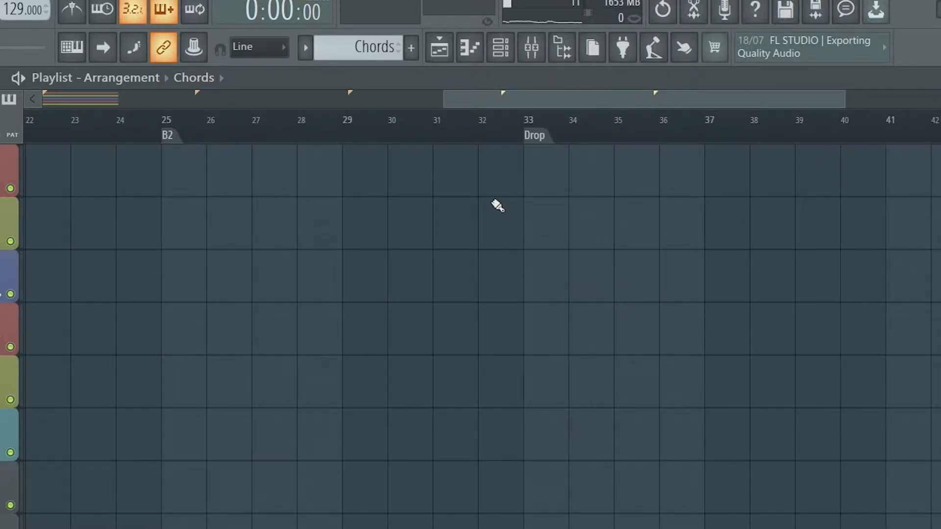
pyautogui.moveTo(597, 98); pyautogui.dragTo(764, 99)
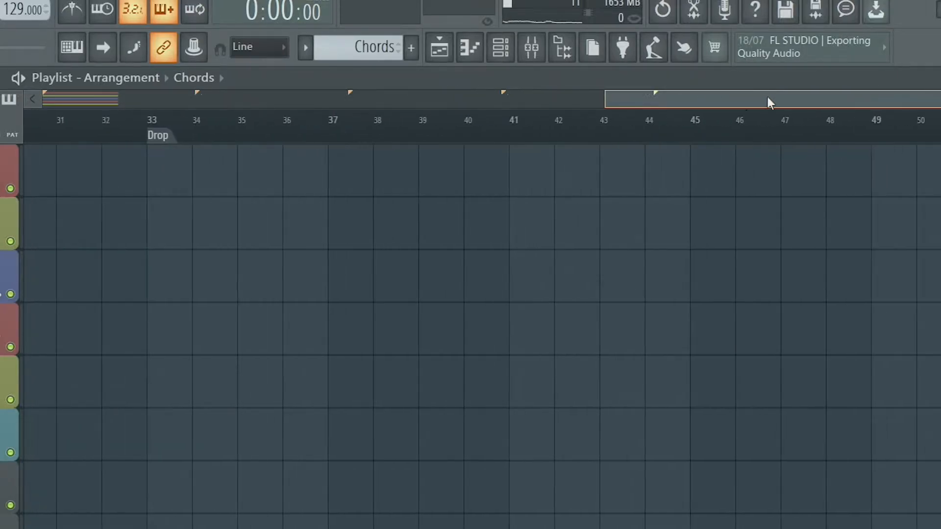
pyautogui.rightClick(507, 146)
pyautogui.click(525, 156)
pyautogui.write('End')
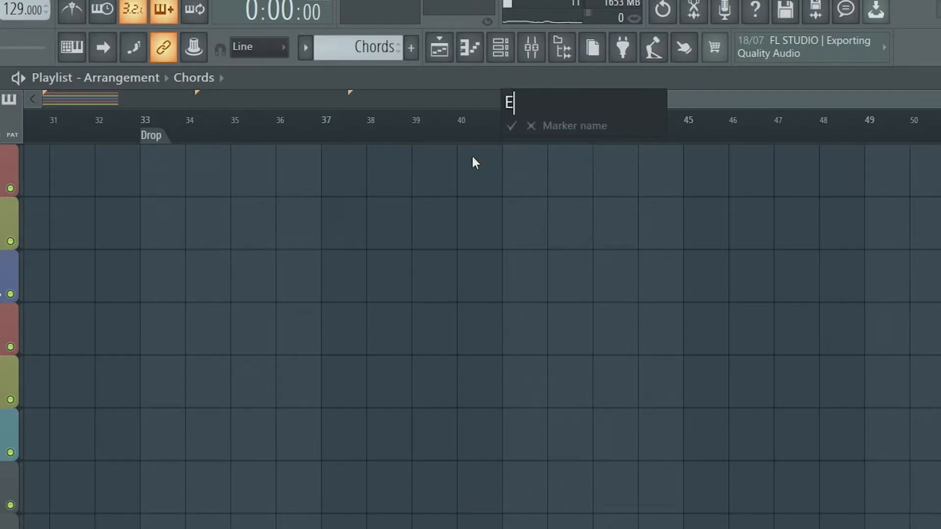
pyautogui.press('Return')
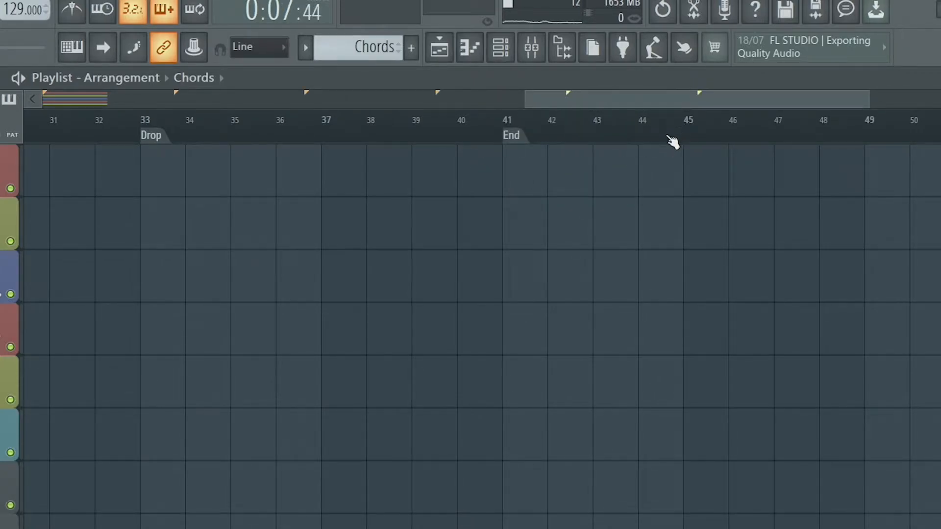
# Step: Reset the song position to bar 1 and make Bass the active pattern
pyautogui.moveTo(655, 95); pyautogui.dragTo(696, 98)
pyautogui.click(360, 130)
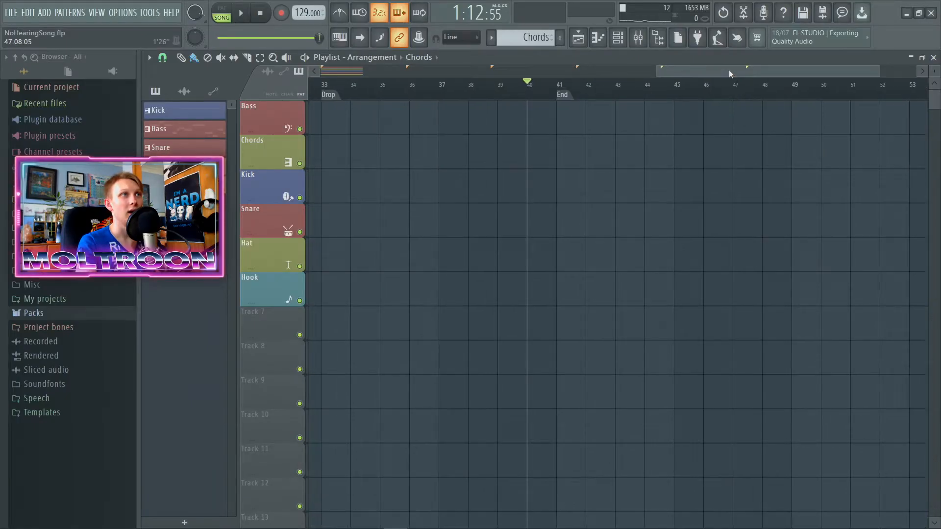
pyautogui.click(261, 15)
pyautogui.moveTo(692, 73); pyautogui.dragTo(344, 117)
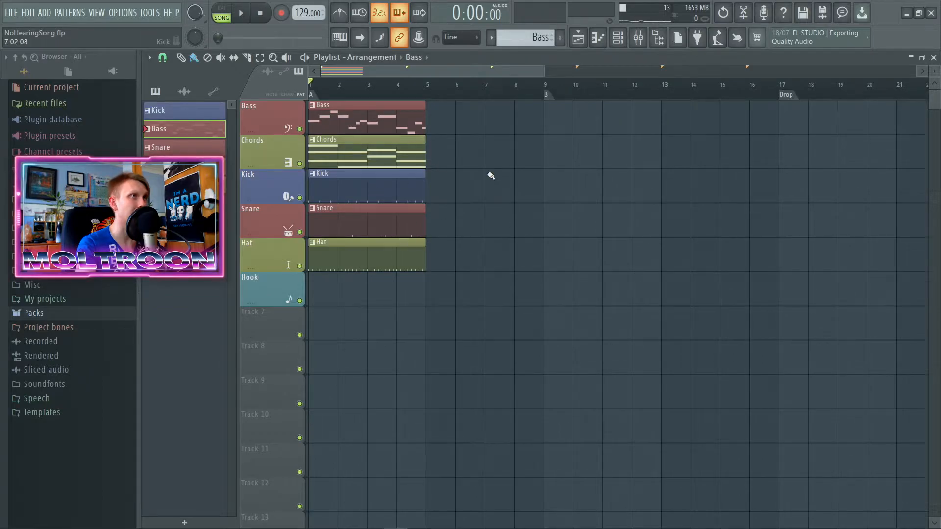
pyautogui.scroll(-2, 446, 74)
pyautogui.scroll(2, 462, 74)
pyautogui.moveTo(466, 75); pyautogui.dragTo(427, 75)
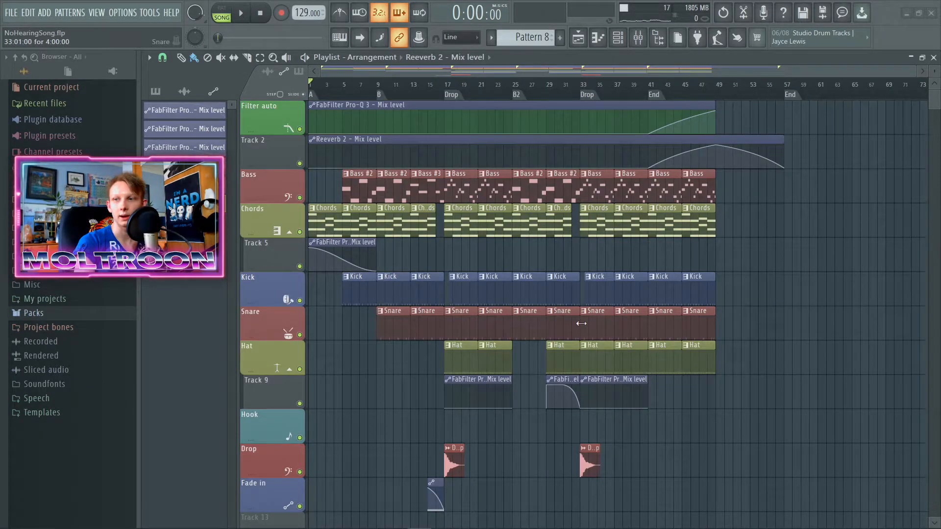
# Step: Examine the full arrangement's bass, chords, drum and automation clips across the A, B, Drop, B2 and End sections
pyautogui.scroll(2, 427, 346)
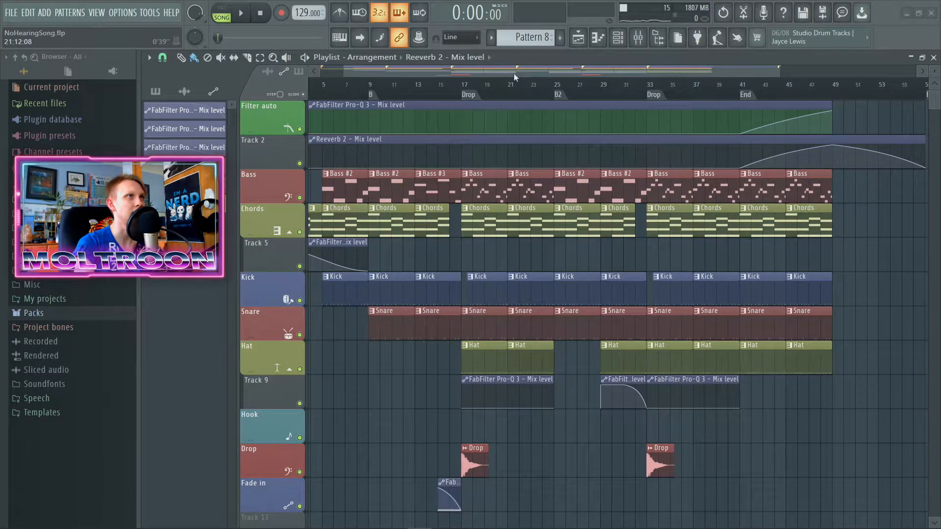
pyautogui.moveTo(515, 74); pyautogui.dragTo(491, 75)
pyautogui.scroll(-2, 571, 304)
pyautogui.scroll(-3, 538, 319)
pyautogui.scroll(3, 491, 337)
pyautogui.scroll(4, 348, 129)
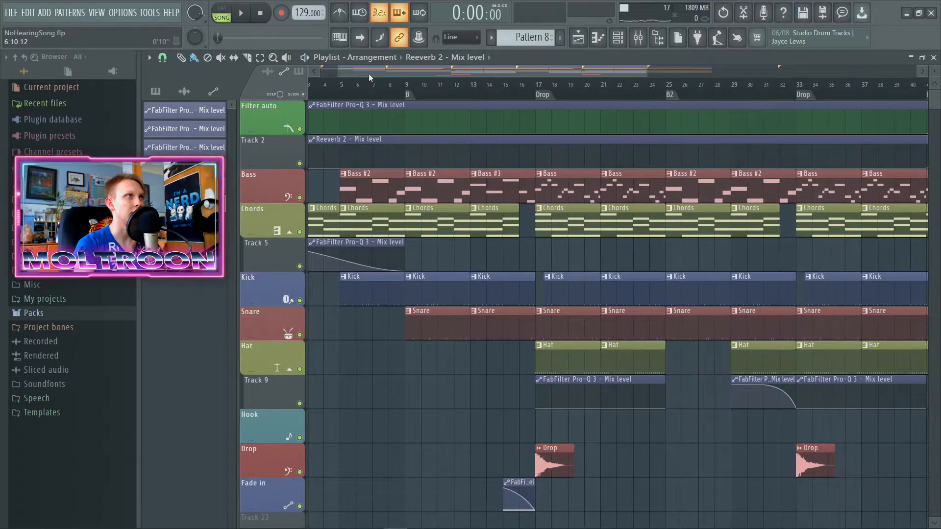
pyautogui.moveTo(520, 75); pyautogui.dragTo(613, 75)
pyautogui.scroll(-4, 373, 182)
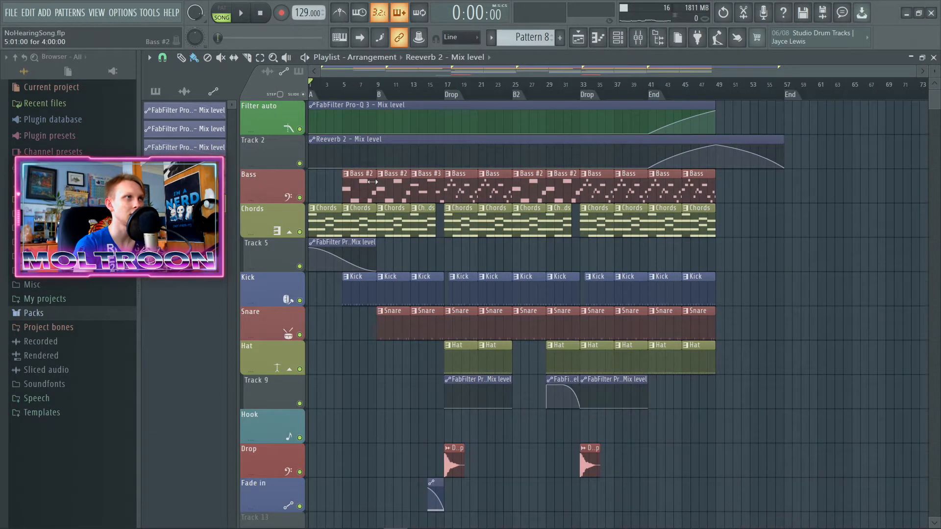
pyautogui.scroll(5, 346, 206)
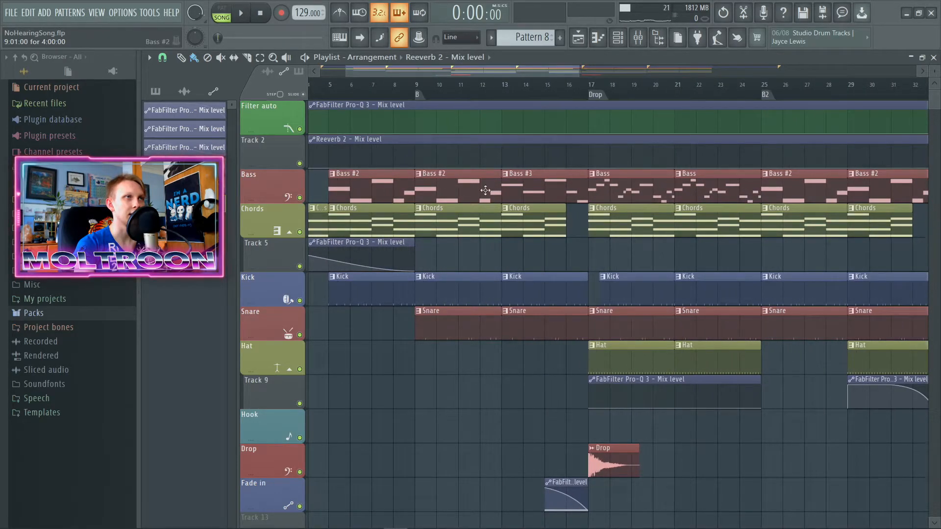
# Step: Open the Bass #2 clip at bar 9 in the piano roll, examine its Serum notes, and close it
pyautogui.click(530, 193)
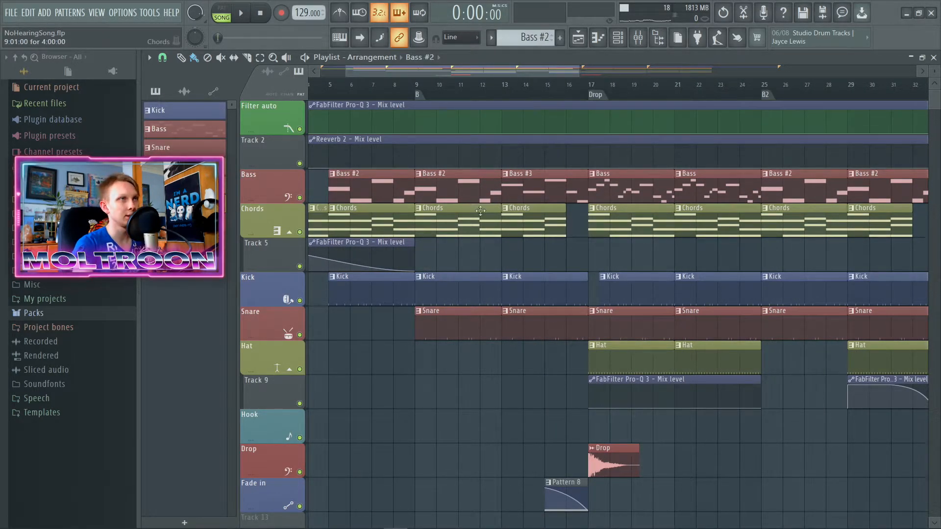
pyautogui.doubleClick(474, 197)
pyautogui.scroll(2, 467, 152)
pyautogui.scroll(-1, 426, 258)
pyautogui.scroll(3, 427, 258)
pyautogui.scroll(-3, 365, 224)
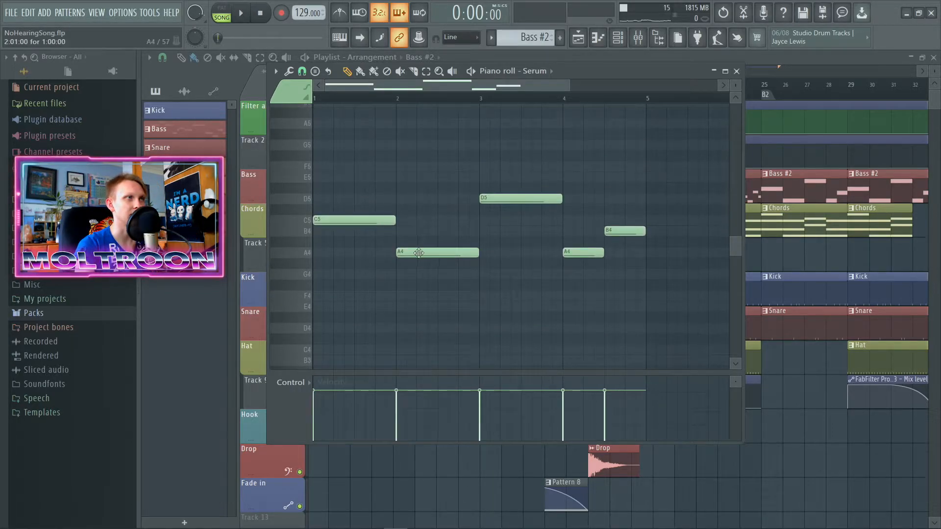
pyautogui.scroll(1, 604, 273)
pyautogui.moveTo(616, 199); pyautogui.dragTo(613, 269)
pyautogui.click(736, 71)
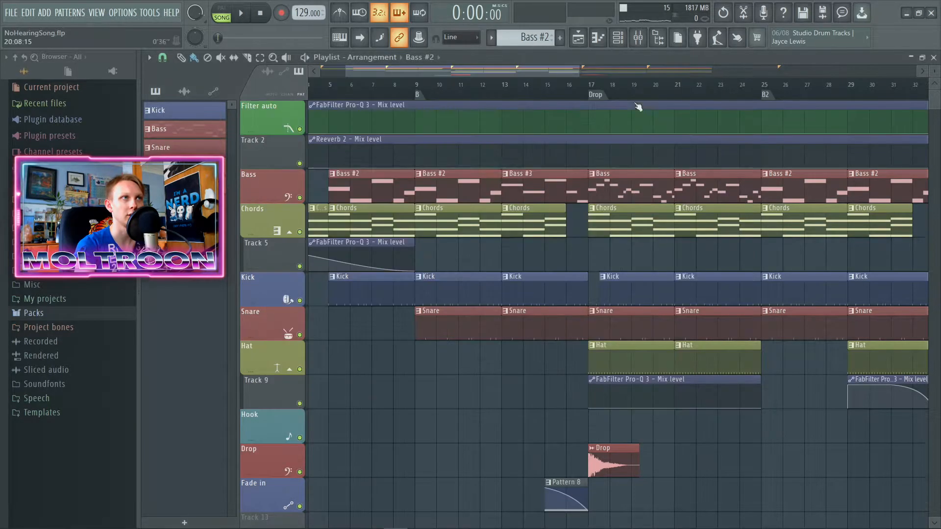
# Step: Open the Bass #3 clip at bar 13, inspect its final F4 note in the piano roll, and close it
pyautogui.doubleClick(527, 187)
pyautogui.moveTo(610, 252); pyautogui.dragTo(606, 316)
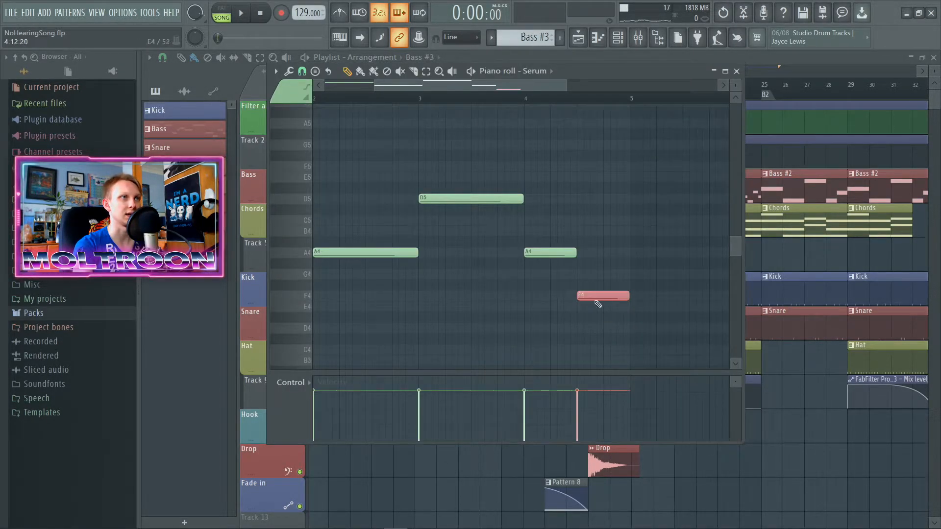
pyautogui.click(736, 71)
# Step: Look over how the drum, automation, Drop and Fade in clips line up around the section markers
pyautogui.scroll(-4, 628, 254)
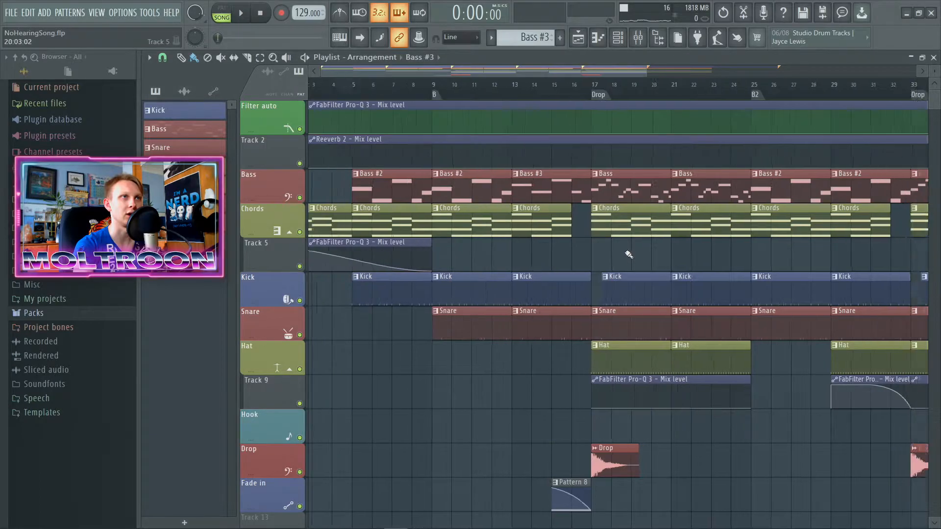
pyautogui.scroll(-1, 626, 254)
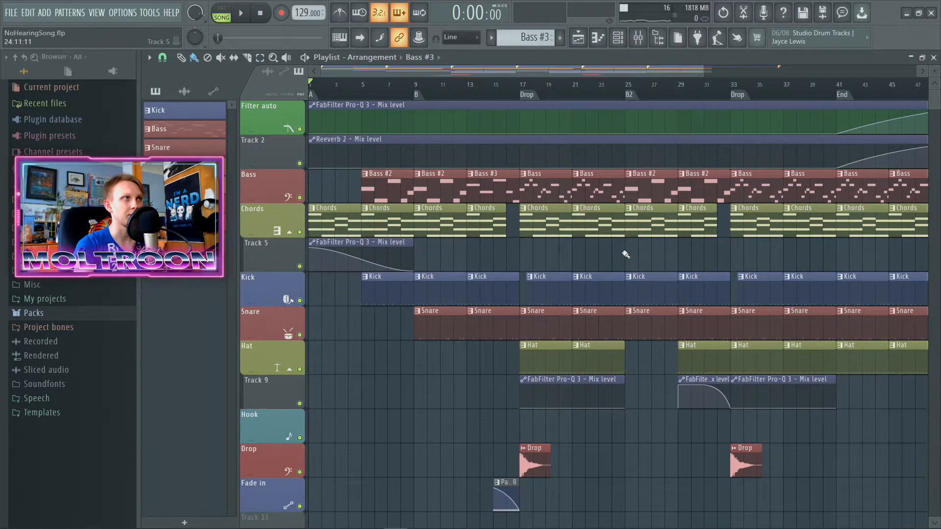
pyautogui.scroll(-1, 626, 255)
pyautogui.scroll(-2, 632, 323)
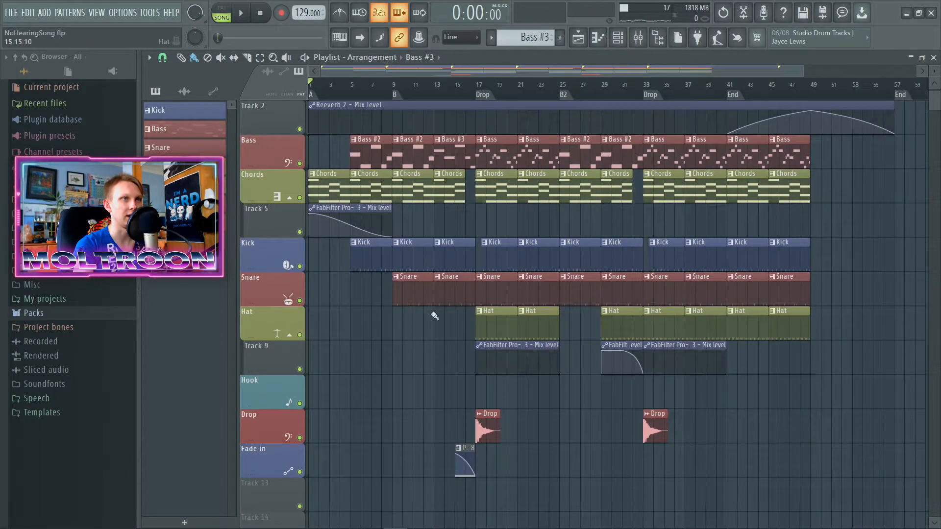
pyautogui.scroll(3, 568, 361)
pyautogui.moveTo(504, 67); pyautogui.dragTo(403, 67)
pyautogui.scroll(-5, 590, 432)
pyautogui.scroll(2, 608, 279)
pyautogui.scroll(-4, 607, 278)
pyautogui.scroll(-1, 542, 129)
# Step: Copy the Fade in track's clip from bar 15 to bar 31, just before the second Drop, and deselect the clips
pyautogui.moveTo(519, 69); pyautogui.dragTo(541, 69)
pyautogui.scroll(4, 426, 328)
pyautogui.moveTo(561, 289); pyautogui.dragTo(482, 296)
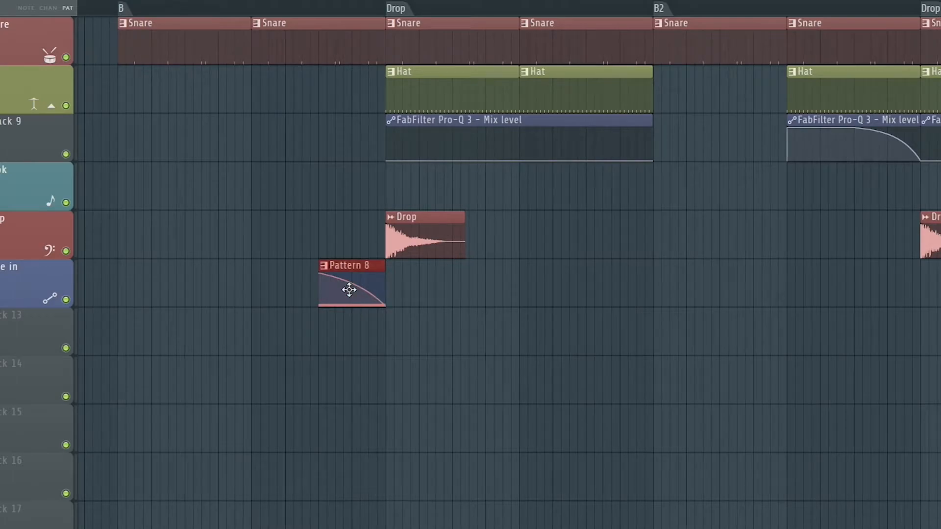
pyautogui.moveTo(349, 290)
pyautogui.mouseDown()
pyautogui.moveTo(893, 290)
pyautogui.moveTo(882, 289)
pyautogui.moveTo(888, 284)
pyautogui.mouseUp()
pyautogui.scroll(2, 882, 289)
pyautogui.scroll(3, 883, 284)
pyautogui.scroll(-4, 612, 366)
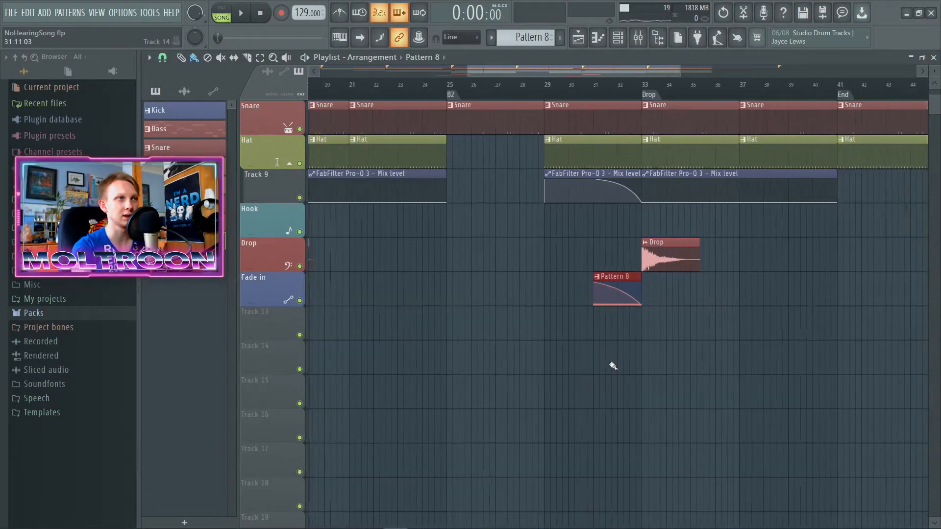
pyautogui.scroll(-3, 612, 366)
pyautogui.scroll(3, 392, 426)
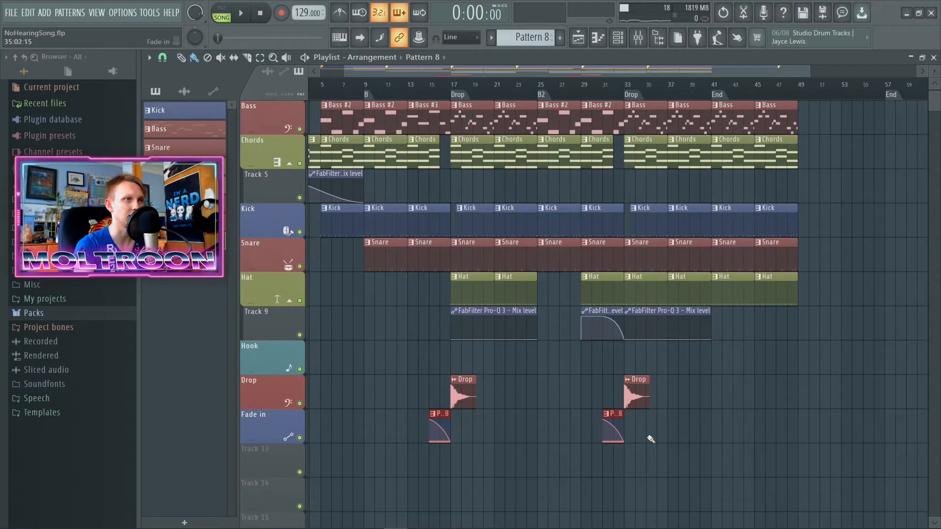
pyautogui.scroll(-3, 513, 437)
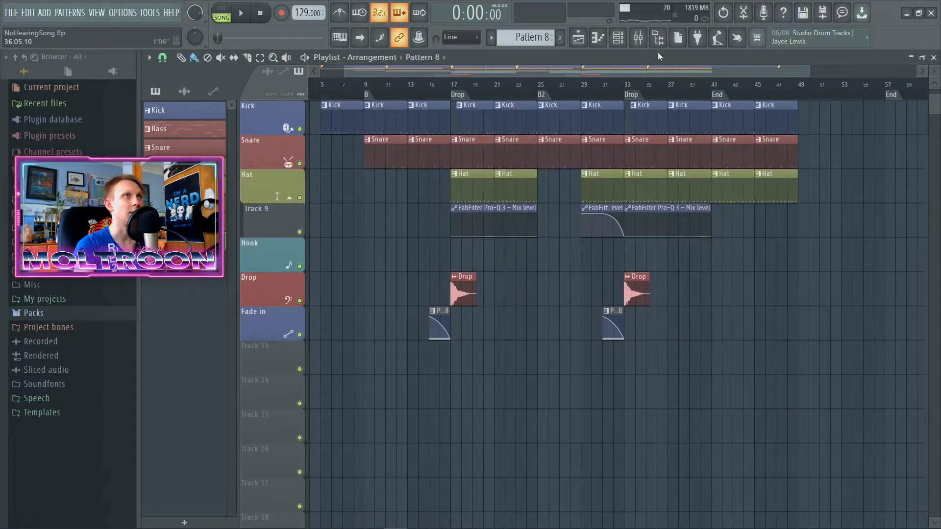
# Step: Show the channel rack and open the Serum #2 synth to view its noise oscillator settings
pyautogui.press('F6')
pyautogui.click(241, 214)
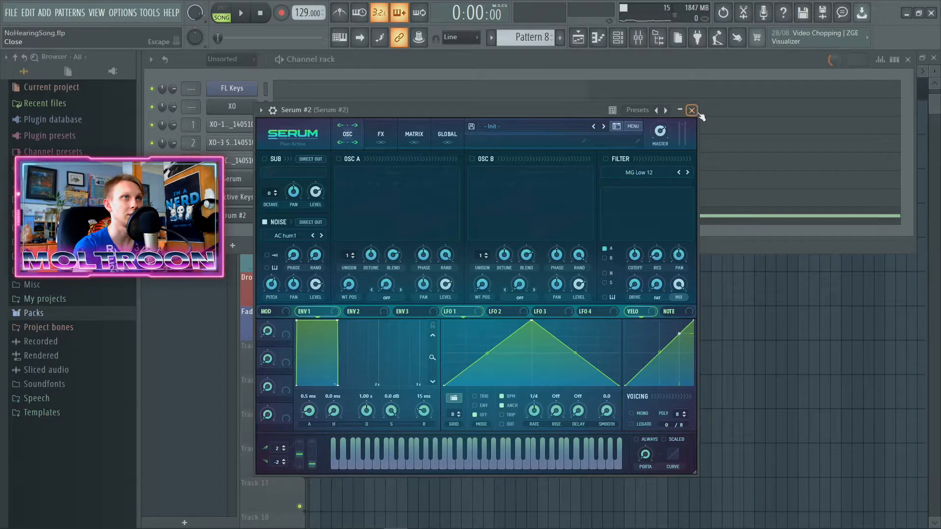
# Step: Close the Serum #2 synth and the channel rack, and examine how the Fade in clips lead into each Drop clip
pyautogui.click(695, 112)
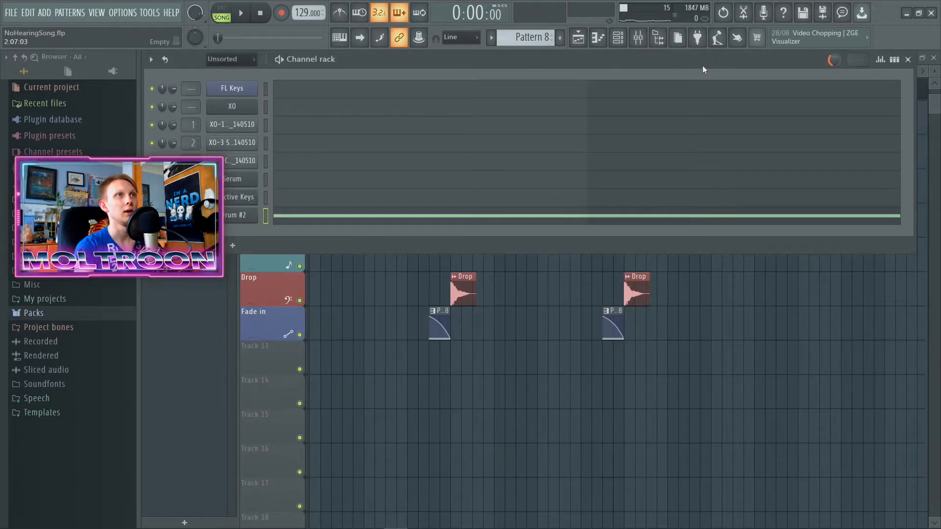
pyautogui.press('F6')
pyautogui.scroll(5, 415, 350)
pyautogui.scroll(1, 480, 350)
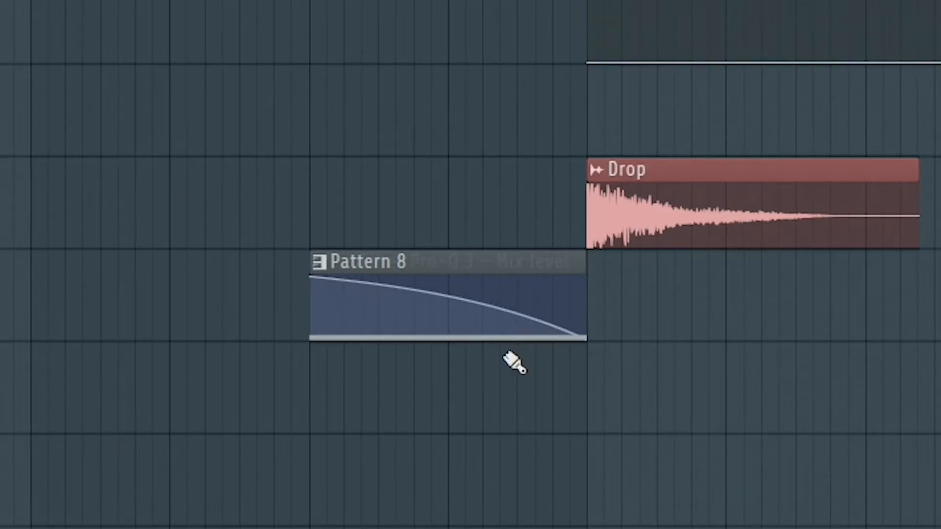
pyautogui.scroll(-4, 563, 353)
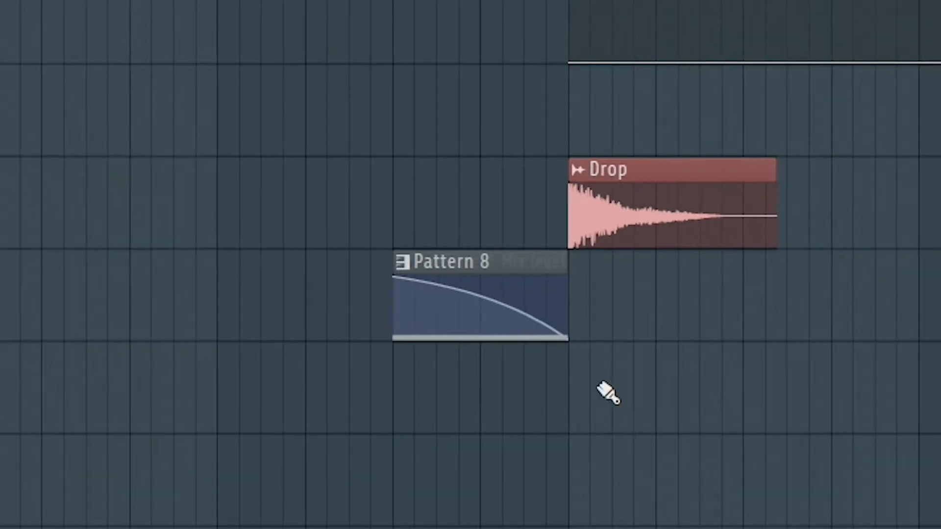
pyautogui.scroll(-2, 637, 342)
pyautogui.scroll(3, 628, 341)
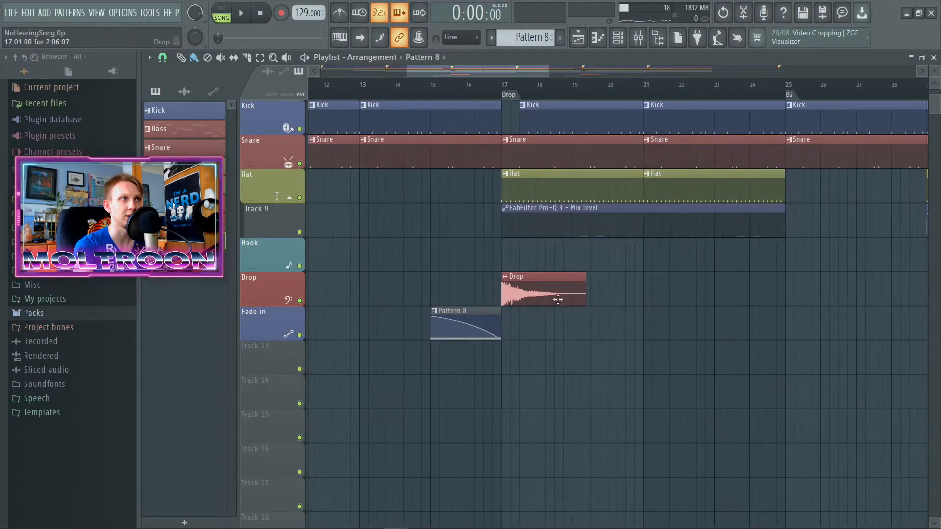
pyautogui.scroll(-3, 697, 347)
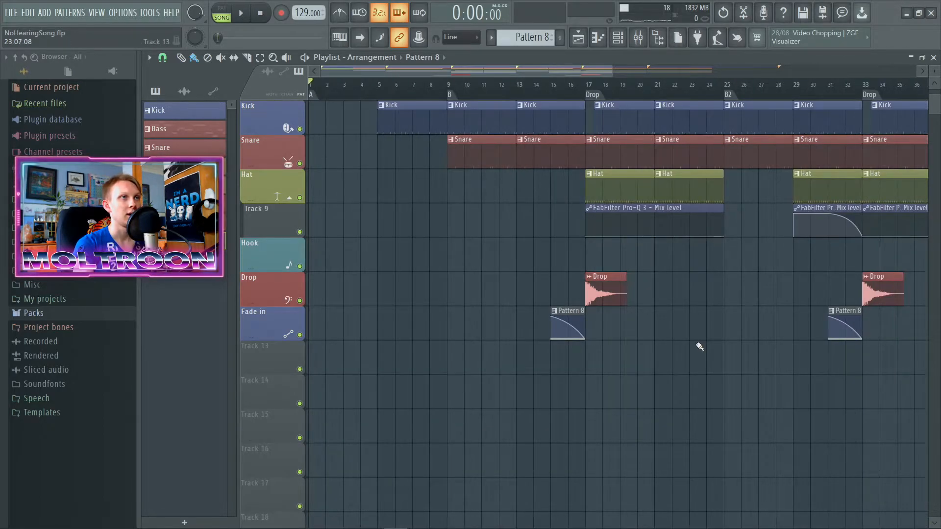
# Step: Examine how the Filter auto and Reeverb 2 automation curves run over the closing section and the end of the instrument clips
pyautogui.scroll(3, 711, 362)
pyautogui.scroll(1, 716, 375)
pyautogui.scroll(-3, 715, 387)
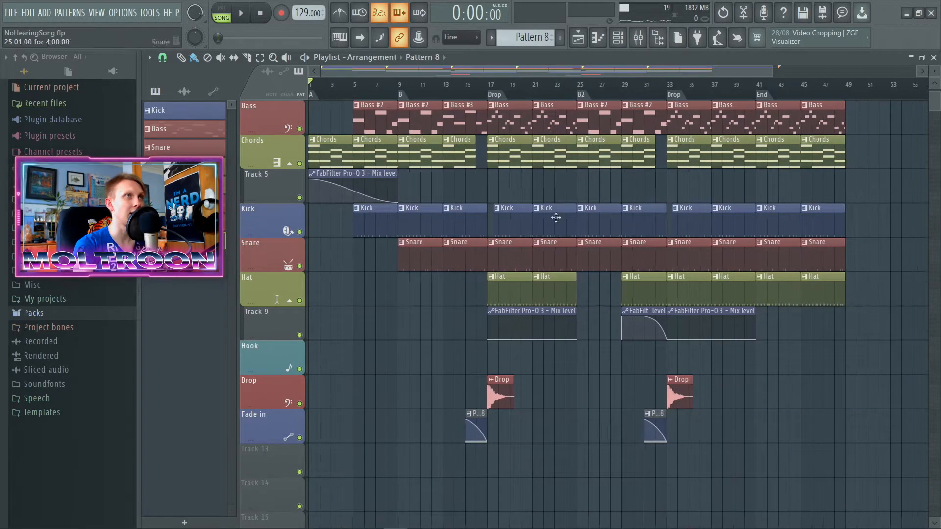
pyautogui.scroll(2, 380, 326)
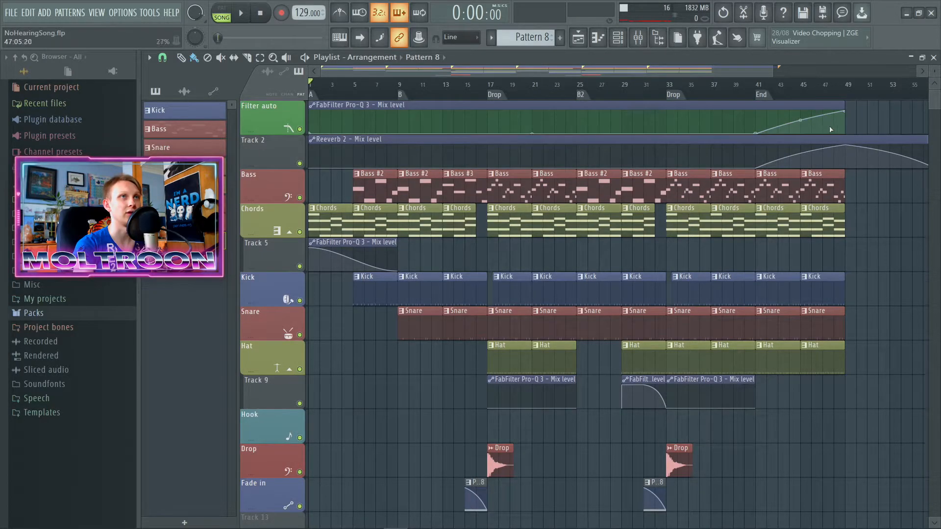
pyautogui.moveTo(865, 119); pyautogui.dragTo(359, 131)
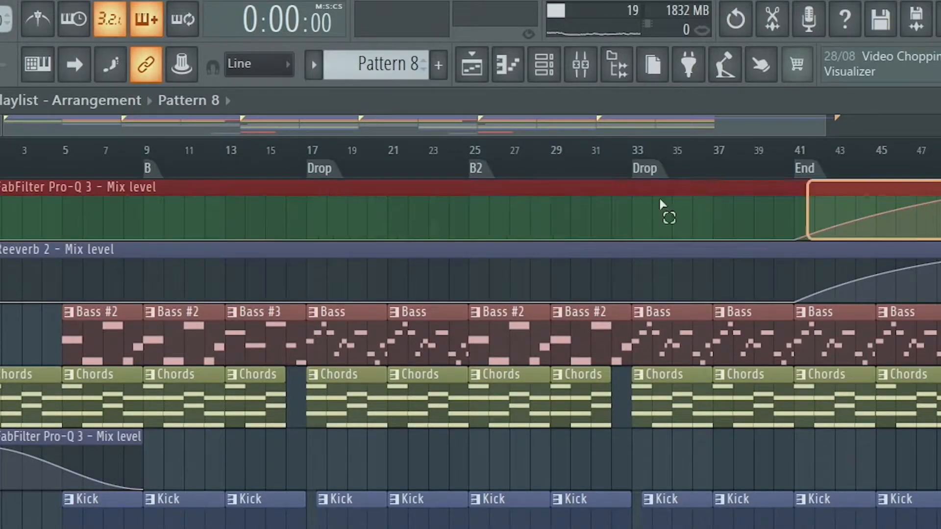
pyautogui.moveTo(72, 238); pyautogui.dragTo(880, 110)
pyautogui.scroll(3, 836, 123)
pyautogui.scroll(-3, 763, 183)
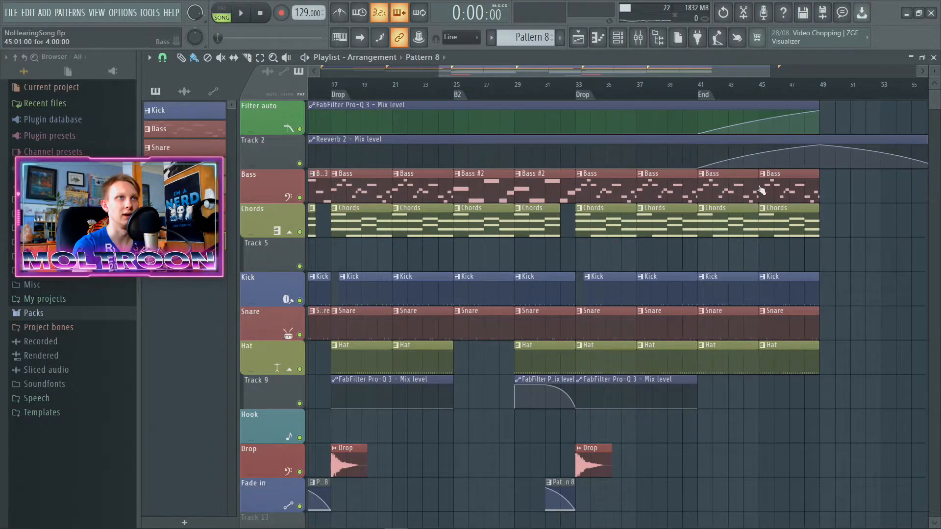
pyautogui.moveTo(839, 191); pyautogui.dragTo(757, 410)
pyautogui.keyDown('ctrl'); pyautogui.click(849, 327); pyautogui.keyUp('ctrl')
pyautogui.scroll(-2, 746, 413)
pyautogui.scroll(2, 387, 413)
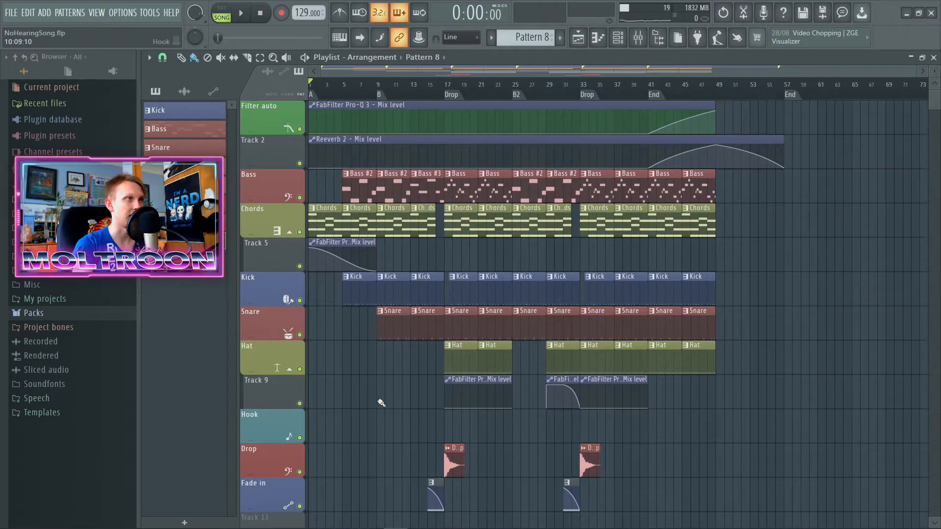
# Step: Inspect the FabFilter Pro-Q 3 automation clips on Track 5 in the intro and on Track 9 around the second Drop
pyautogui.moveTo(417, 256); pyautogui.dragTo(329, 254)
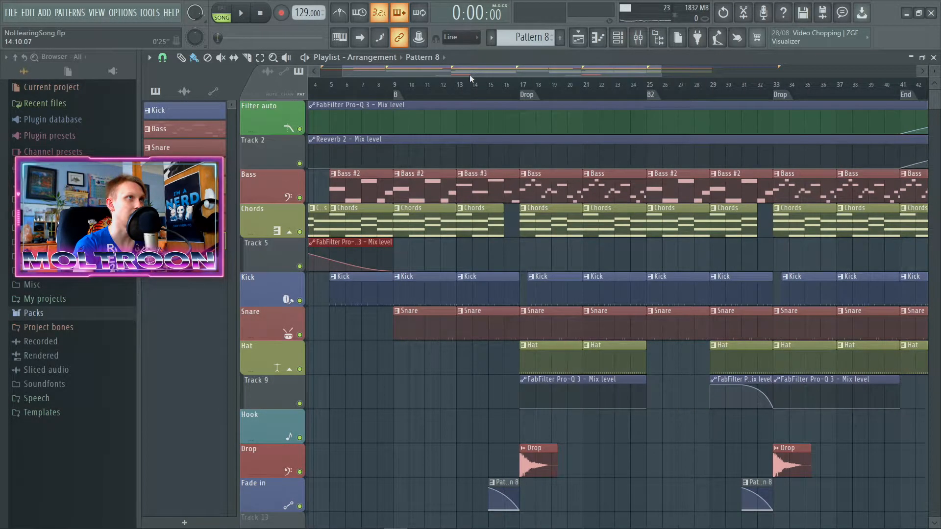
pyautogui.moveTo(470, 74); pyautogui.dragTo(343, 88)
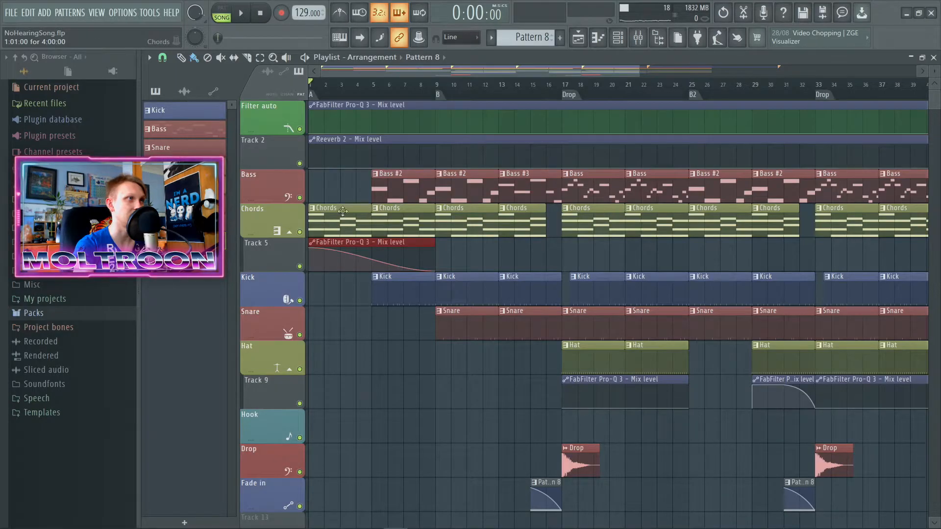
pyautogui.click(342, 209)
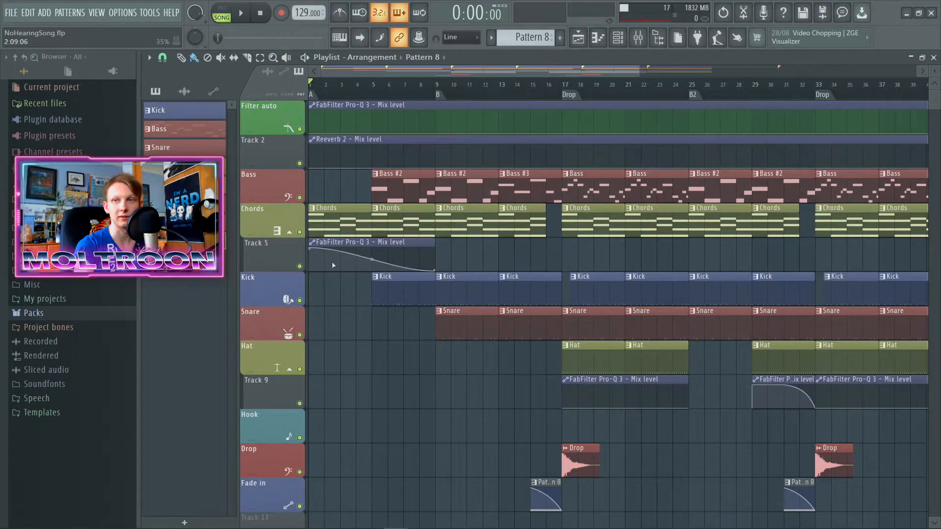
pyautogui.scroll(-5, 456, 347)
pyautogui.scroll(-2, 735, 257)
pyautogui.scroll(4, 746, 253)
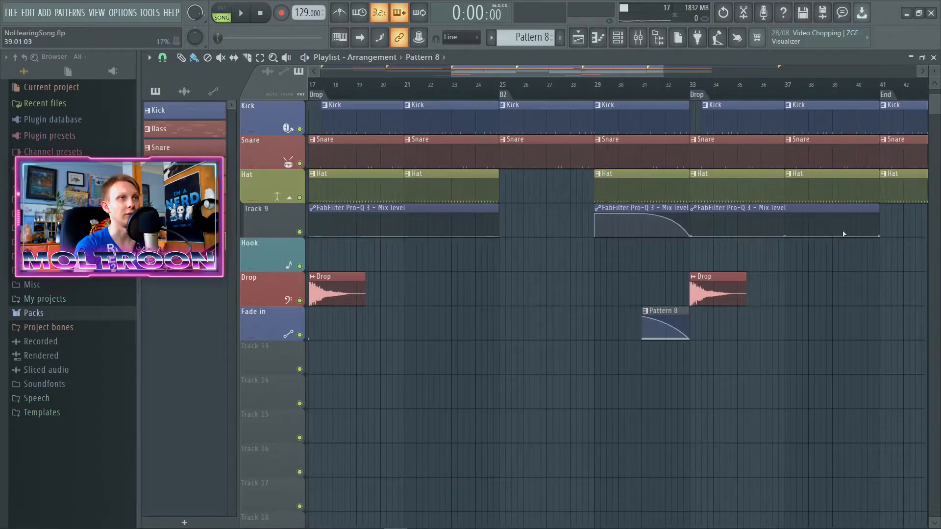
pyautogui.scroll(-2, 846, 235)
pyautogui.moveTo(884, 224)
pyautogui.mouseDown()
pyautogui.moveTo(428, 225)
pyautogui.moveTo(880, 255)
pyautogui.moveTo(431, 236)
pyautogui.moveTo(663, 275)
pyautogui.moveTo(465, 223)
pyautogui.moveTo(899, 233)
pyautogui.mouseUp()
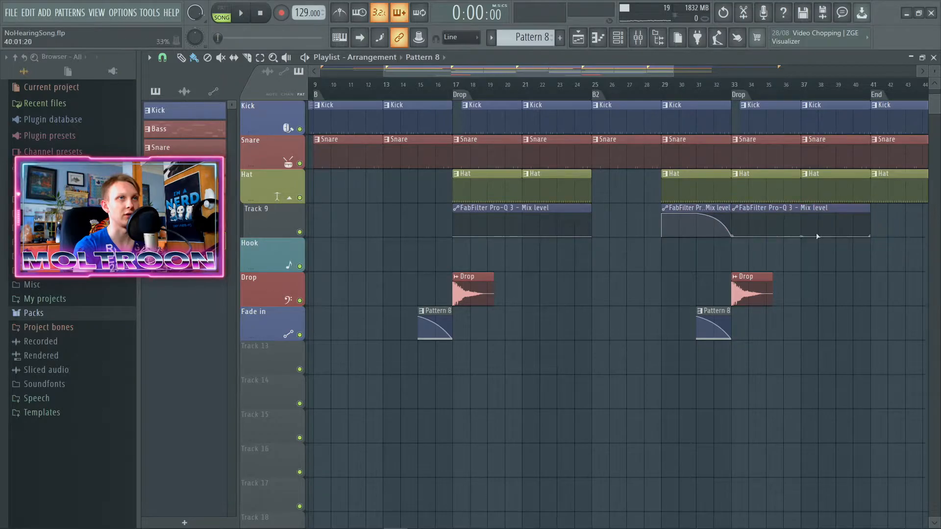
pyautogui.scroll(3, 703, 239)
pyautogui.scroll(3, 697, 255)
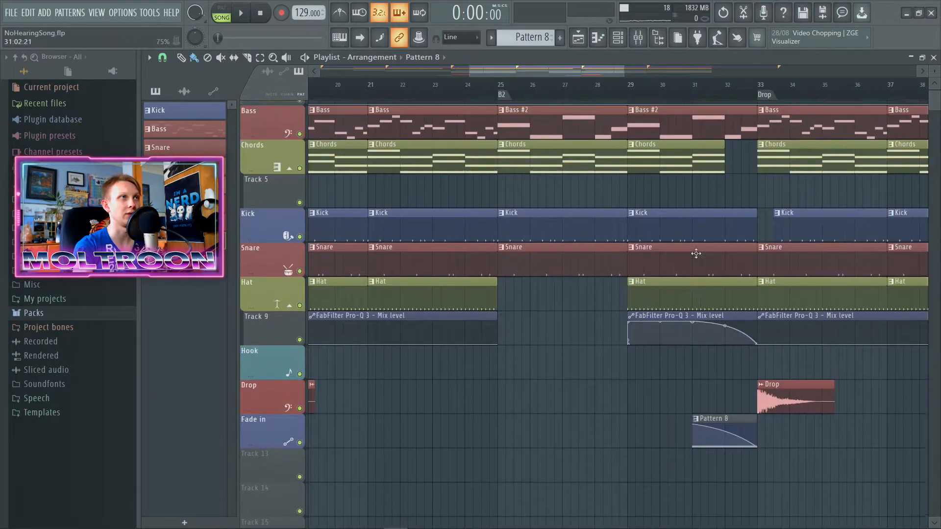
# Step: Mark bars 29 to 33 before the second Drop to examine the build-up there, and clear the selection
pyautogui.scroll(2, 697, 255)
pyautogui.moveTo(631, 95); pyautogui.dragTo(759, 100)
pyautogui.scroll(4, 672, 436)
pyautogui.hotkey('ctrl', 'd')
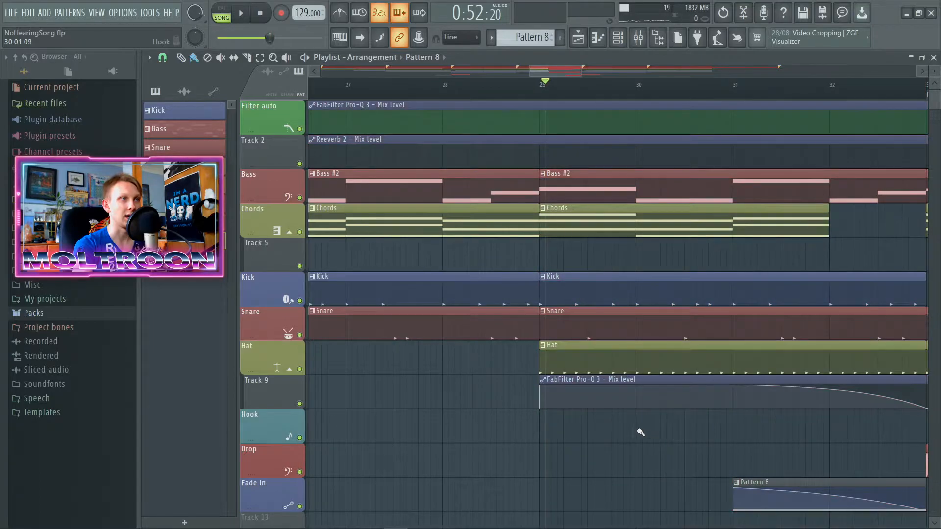
pyautogui.scroll(-3, 637, 432)
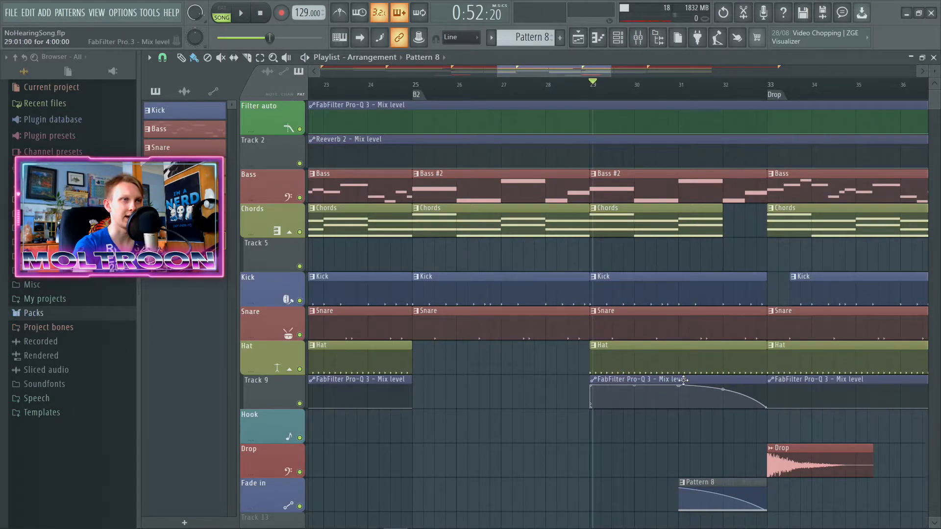
pyautogui.scroll(-5, 720, 401)
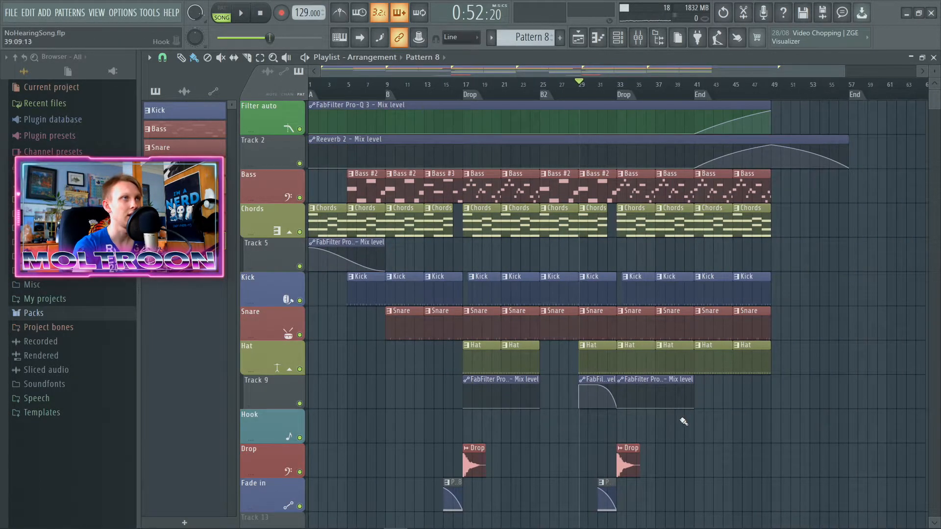
# Step: Examine the Reeverb 2 tail between the two End markers against the point where the Filter auto and instrument clips stop
pyautogui.keyDown('ctrl'); pyautogui.moveTo(863, 161); pyautogui.dragTo(632, 165); pyautogui.keyUp('ctrl')
pyautogui.keyDown('ctrl'); pyautogui.click(871, 193); pyautogui.keyUp('ctrl')
pyautogui.scroll(3, 863, 188)
pyautogui.scroll(-4, 683, 168)
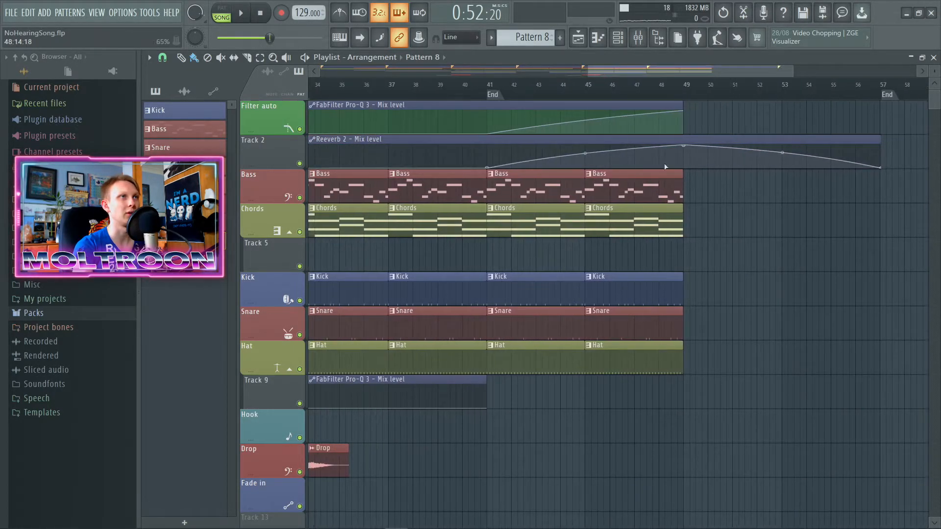
pyautogui.scroll(2, 682, 168)
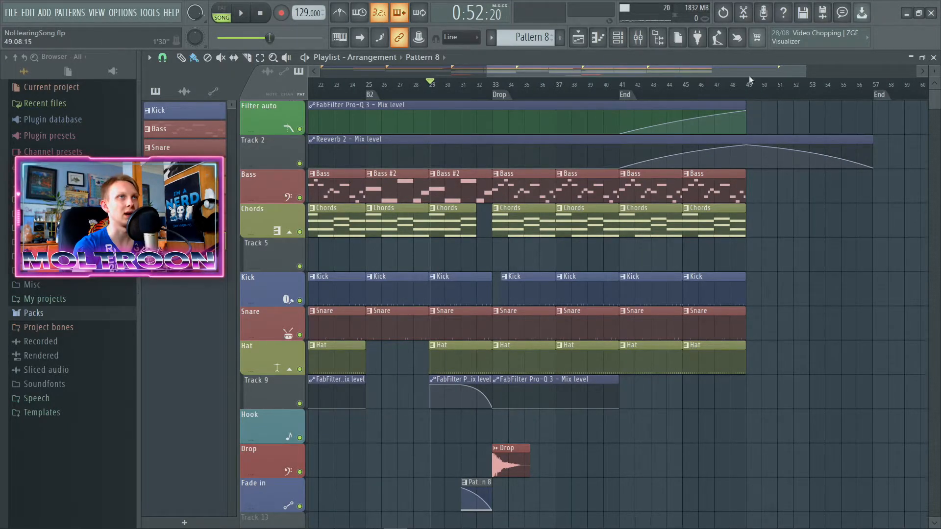
pyautogui.scroll(-4, 756, 82)
pyautogui.scroll(-1, 764, 204)
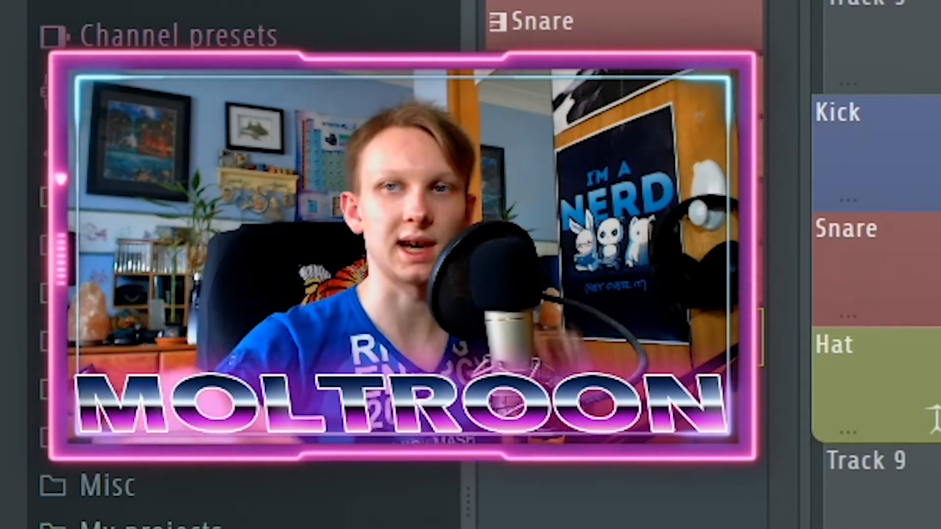
# Step: Look over the whole arrangement from the intro to the final End marker, including the empty Hook track
pyautogui.scroll(3, 932, 419)
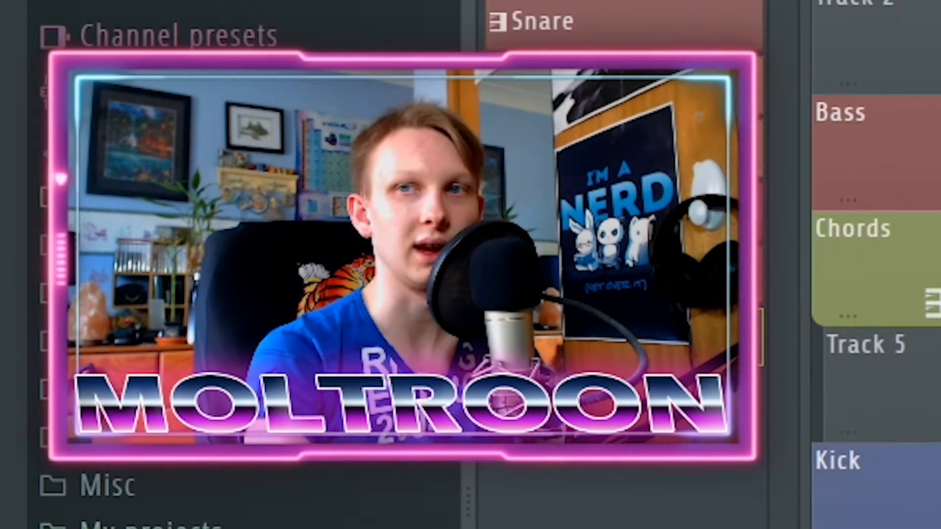
pyautogui.scroll(-1, 877, 294)
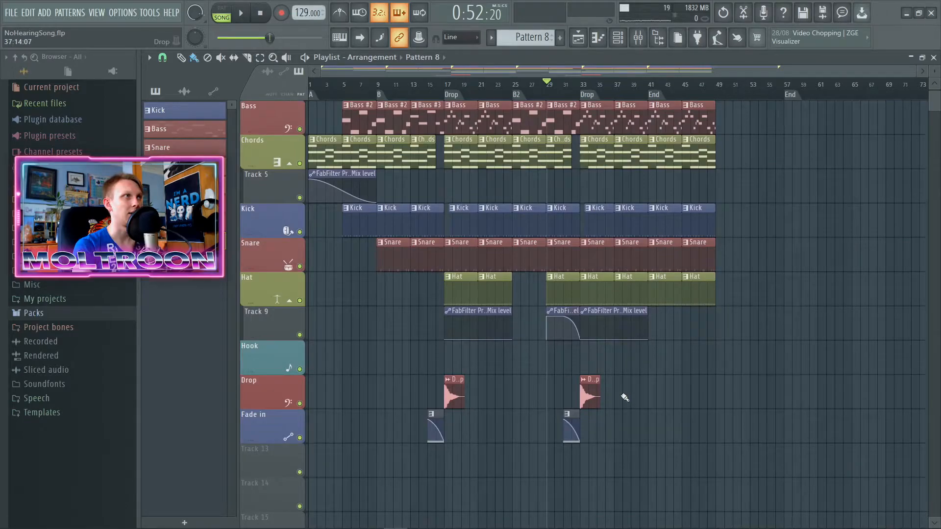
pyautogui.scroll(2, 625, 396)
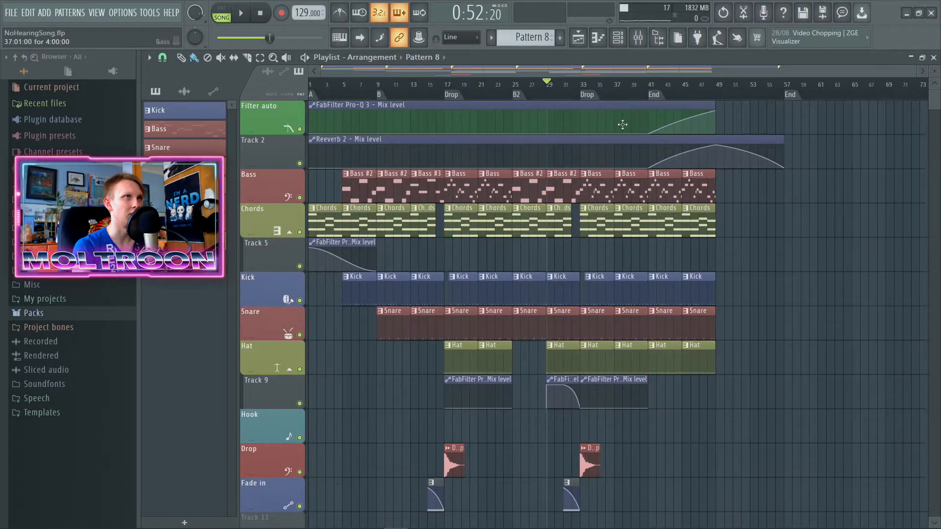
pyautogui.scroll(-2, 488, 336)
pyautogui.scroll(2, 498, 367)
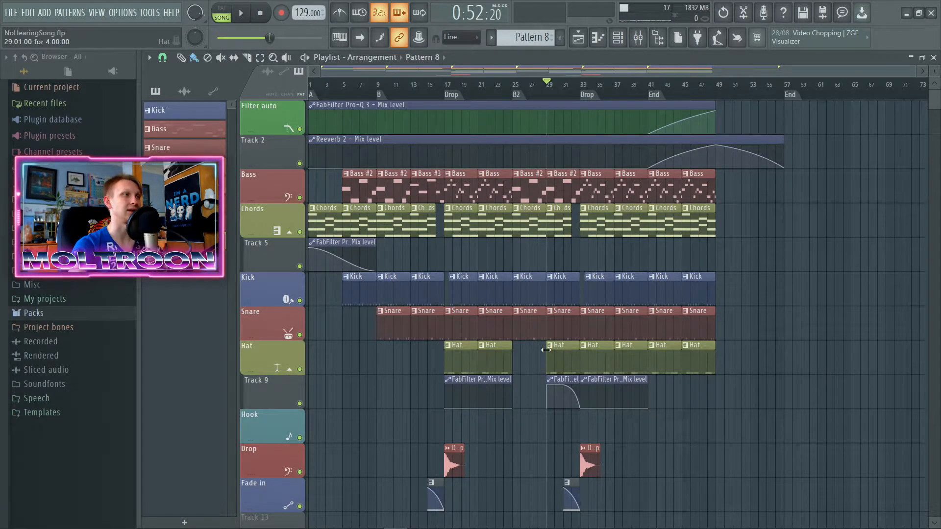
pyautogui.scroll(-3, 447, 416)
pyautogui.scroll(2, 384, 405)
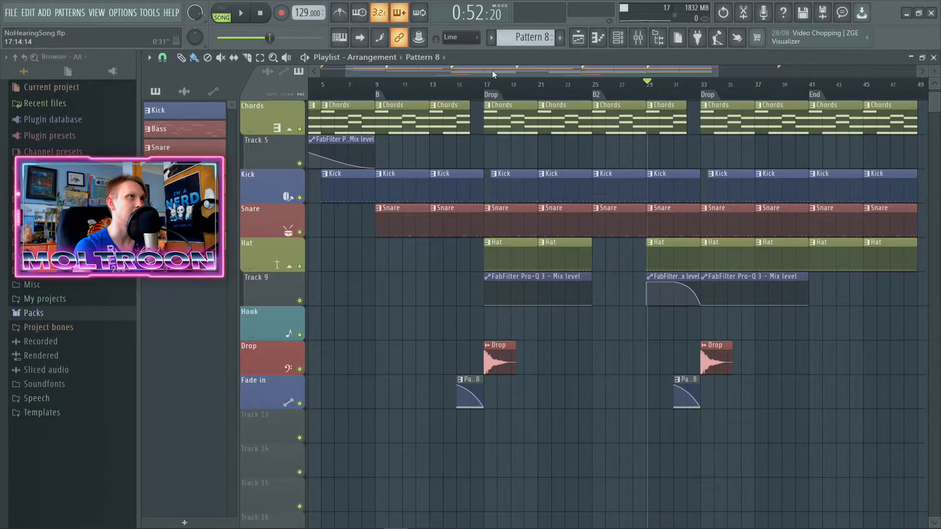
pyautogui.scroll(1, 384, 405)
# Step: Change the playlist snap setting and mark the first Drop section from bar 17 to bar 25
pyautogui.moveTo(530, 88); pyautogui.dragTo(636, 89)
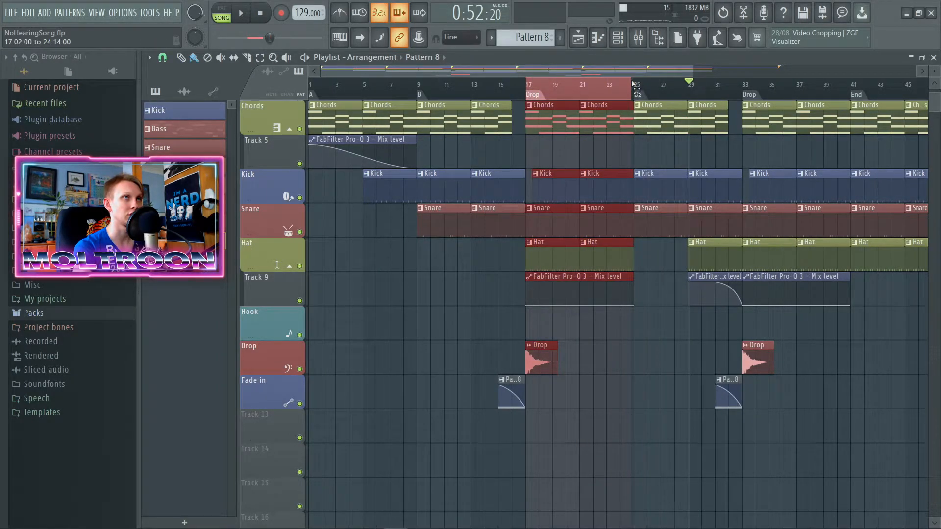
pyautogui.click(162, 57)
pyautogui.click(175, 226)
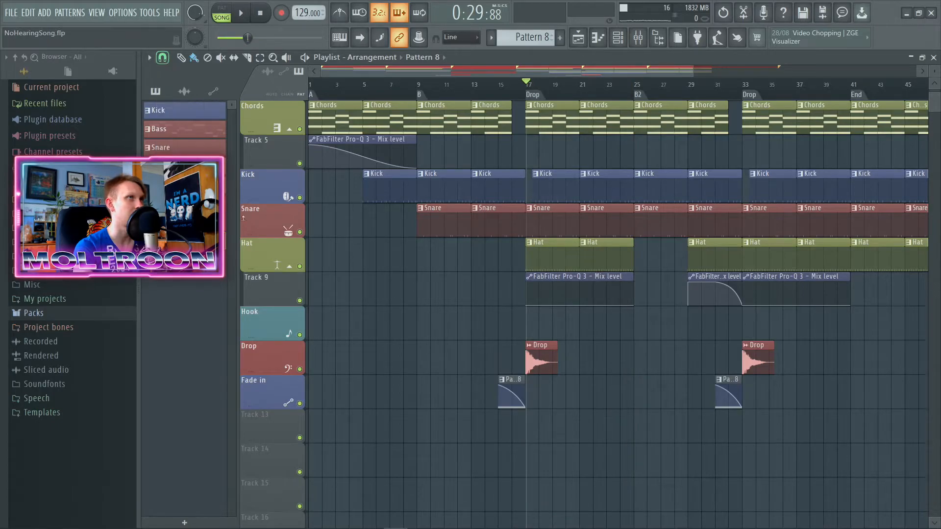
pyautogui.moveTo(532, 91); pyautogui.dragTo(635, 90)
pyautogui.scroll(3, 618, 374)
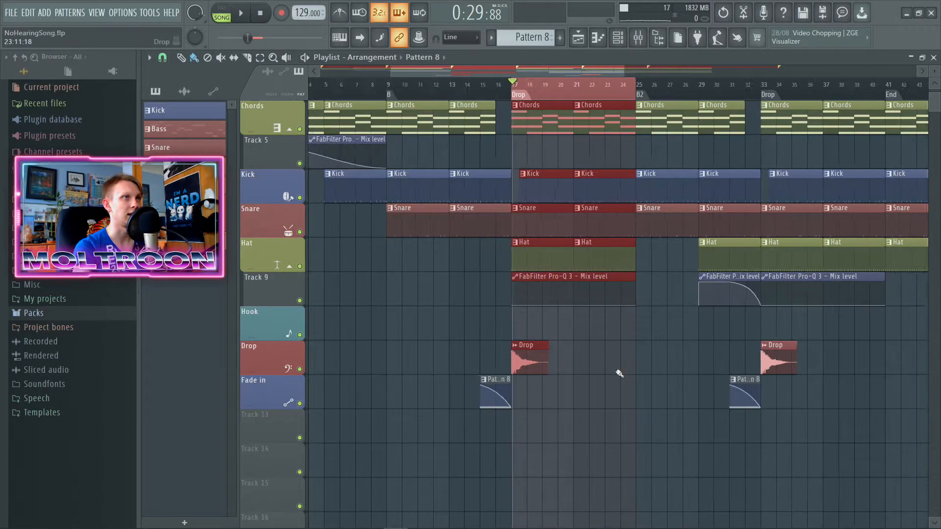
pyautogui.scroll(1, 590, 400)
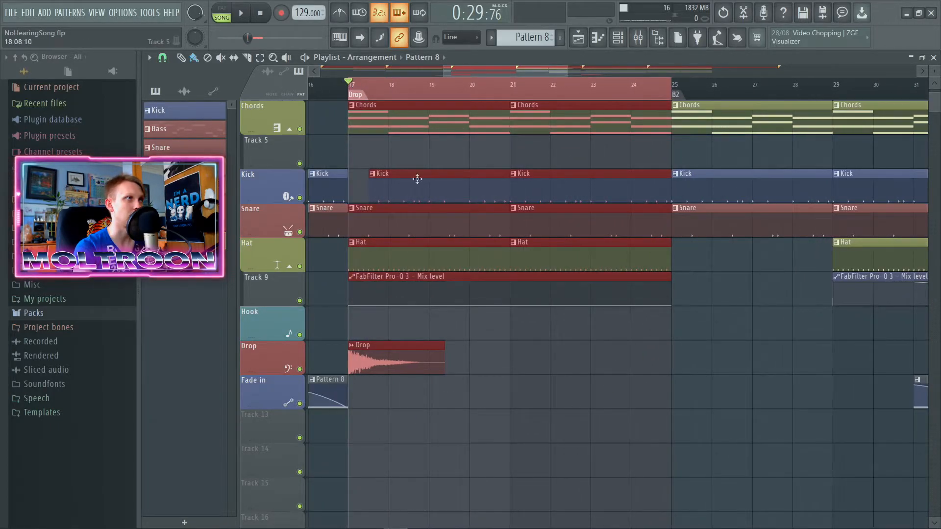
pyautogui.scroll(-5, 489, 399)
pyautogui.scroll(3, 518, 399)
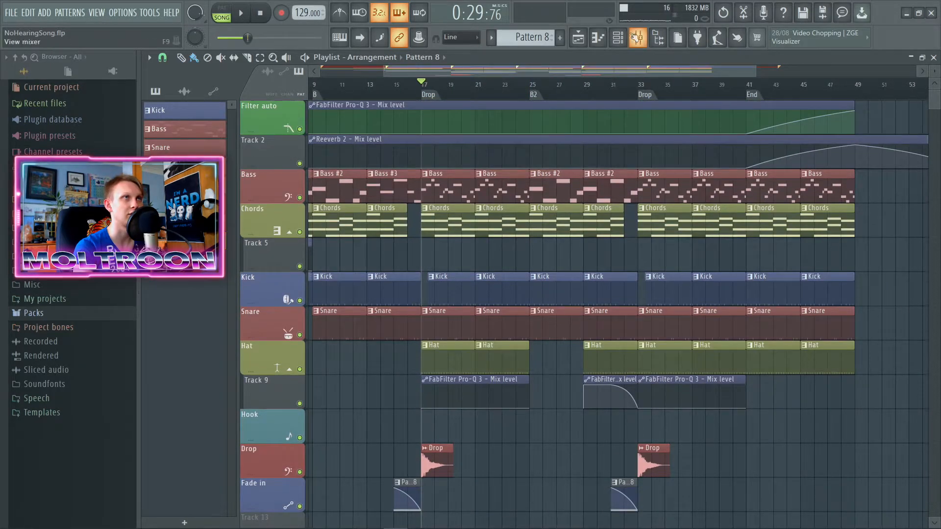
# Step: Show the channel rack and create a new empty pattern with its default name
pyautogui.click(625, 39)
pyautogui.click(560, 38)
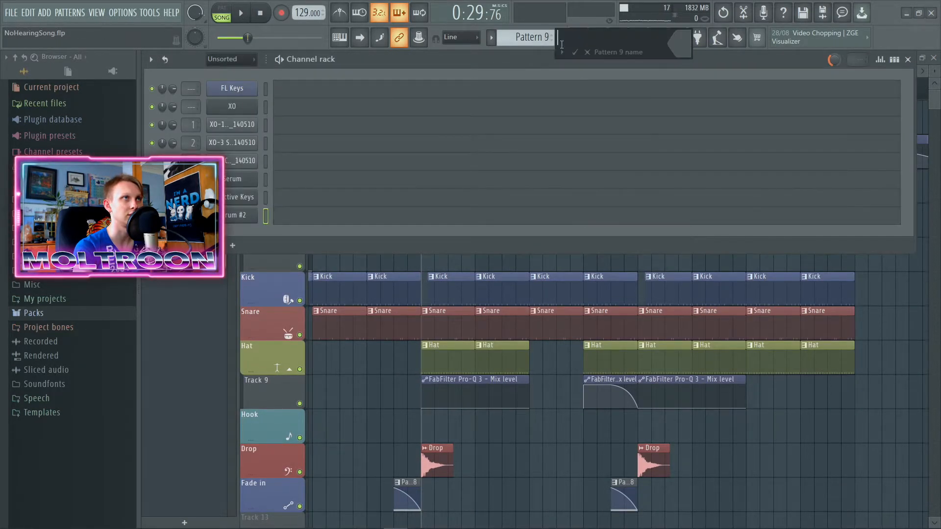
pyautogui.click(574, 52)
# Step: Add the FLEX synth as a new channel and position its window clear of the view
pyautogui.click(242, 248)
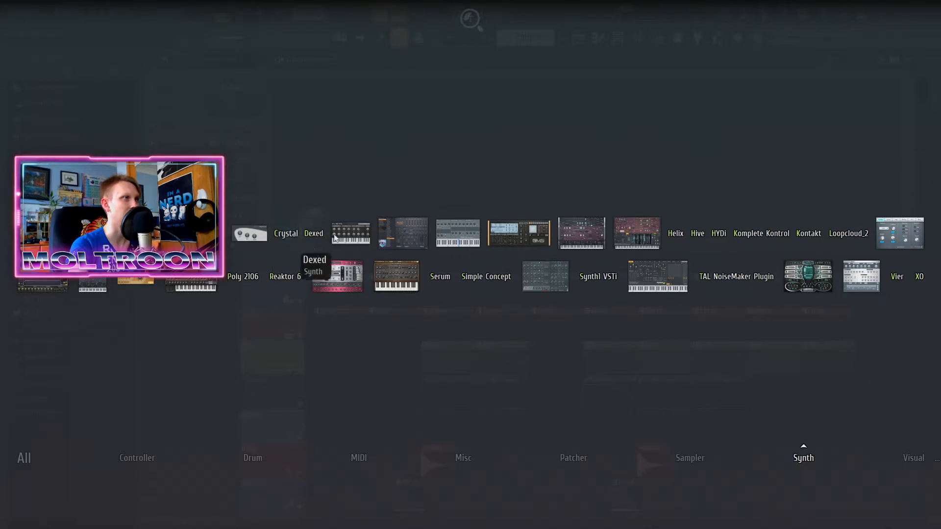
pyautogui.click(402, 232)
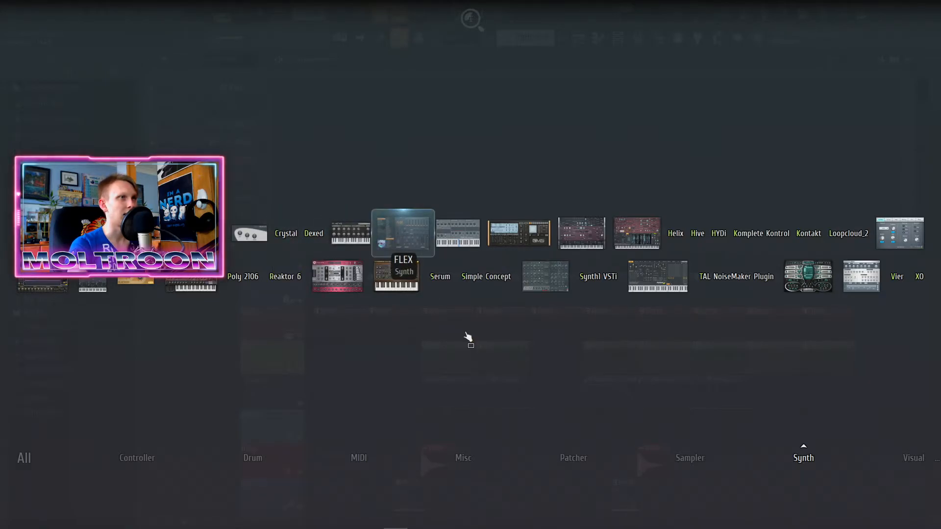
pyautogui.click(468, 336)
pyautogui.moveTo(443, 121); pyautogui.dragTo(478, 94)
# Step: Load the DX7 Lead preset from the Synthwave pack in FLEX, reposition the synth window and close it
pyautogui.click(245, 223)
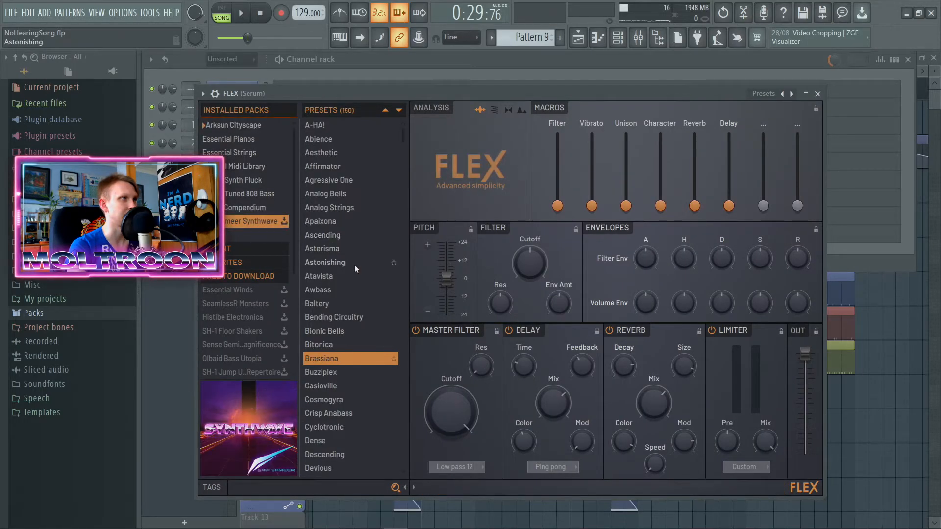
pyautogui.scroll(-1, 348, 271)
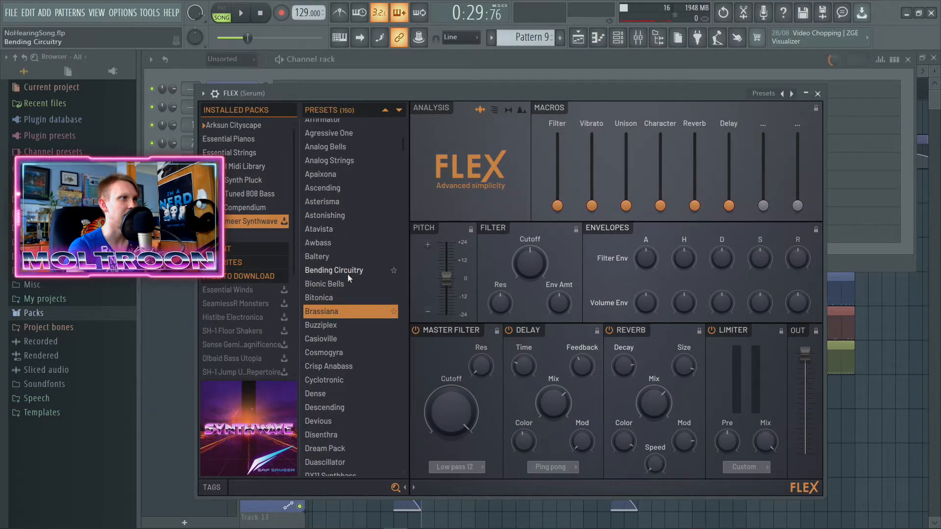
pyautogui.scroll(1, 341, 293)
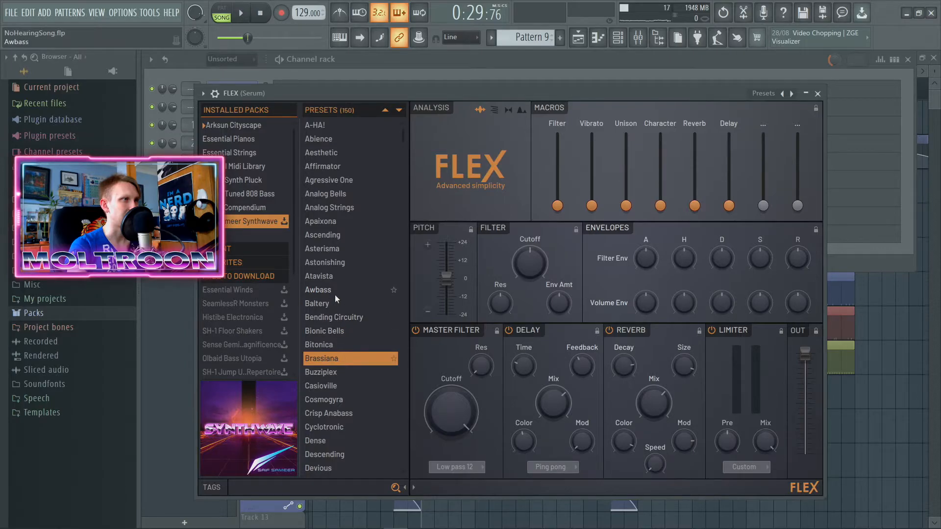
pyautogui.scroll(-2, 356, 281)
pyautogui.scroll(1, 356, 360)
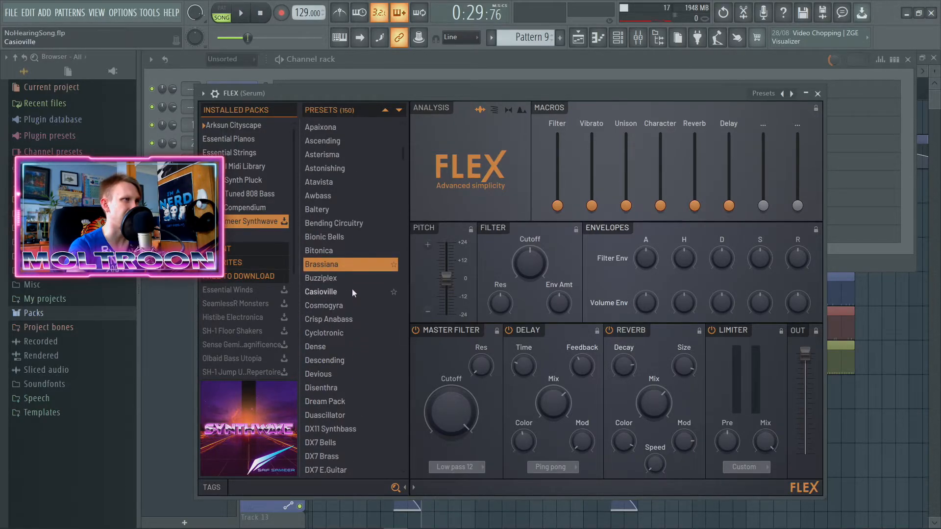
pyautogui.scroll(-3, 352, 292)
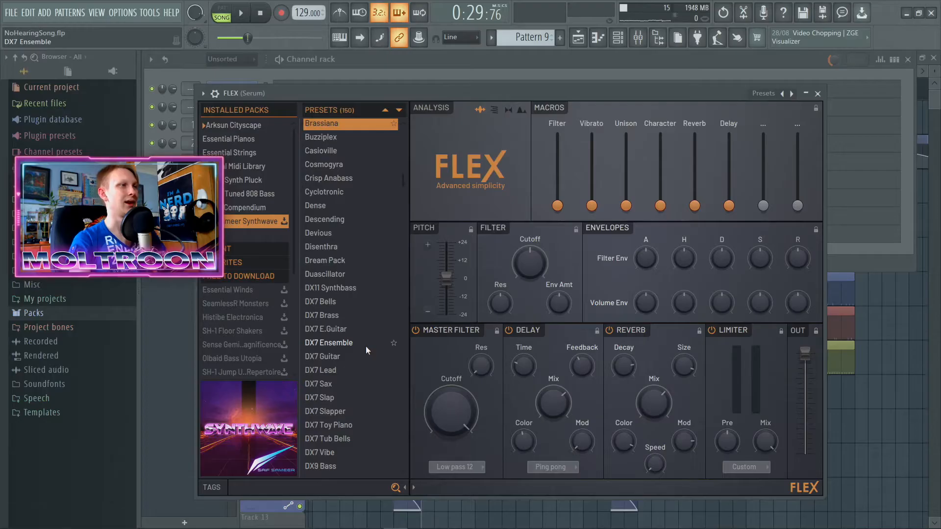
pyautogui.click(365, 346)
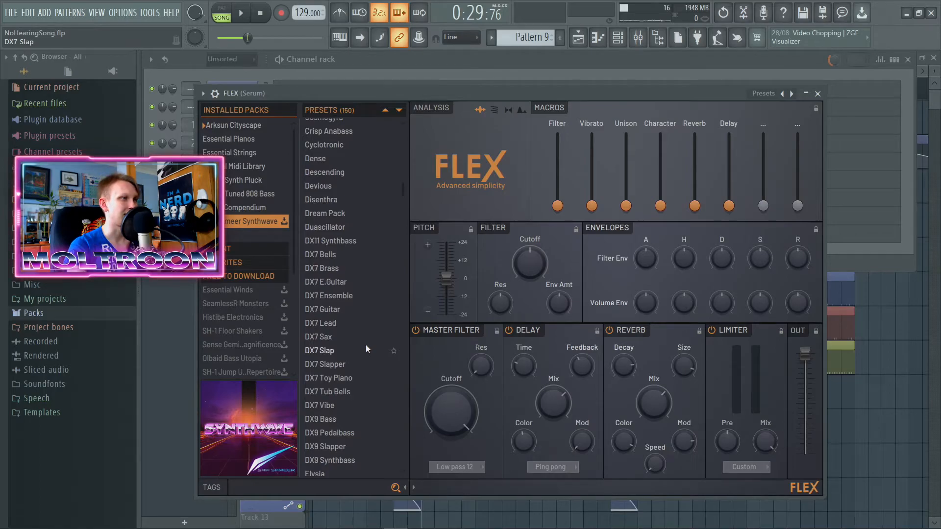
pyautogui.click(333, 324)
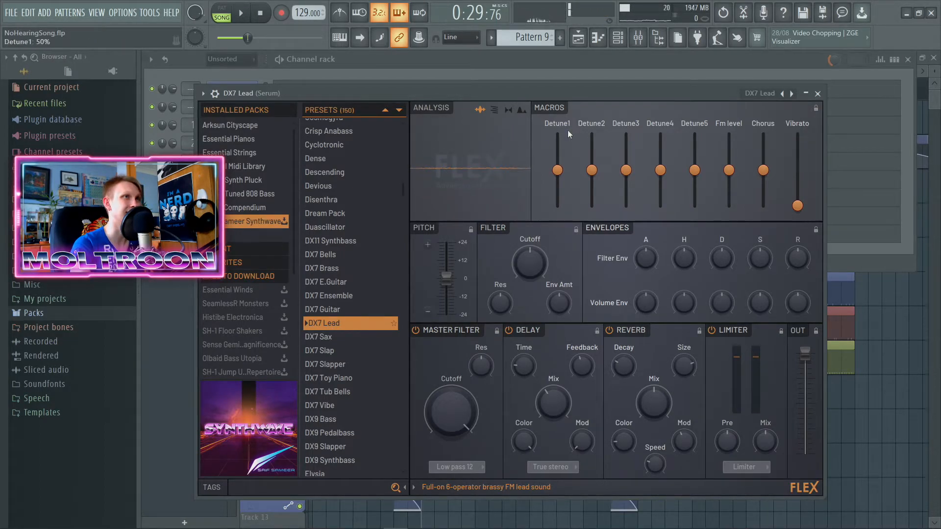
pyautogui.moveTo(572, 98); pyautogui.dragTo(571, 82)
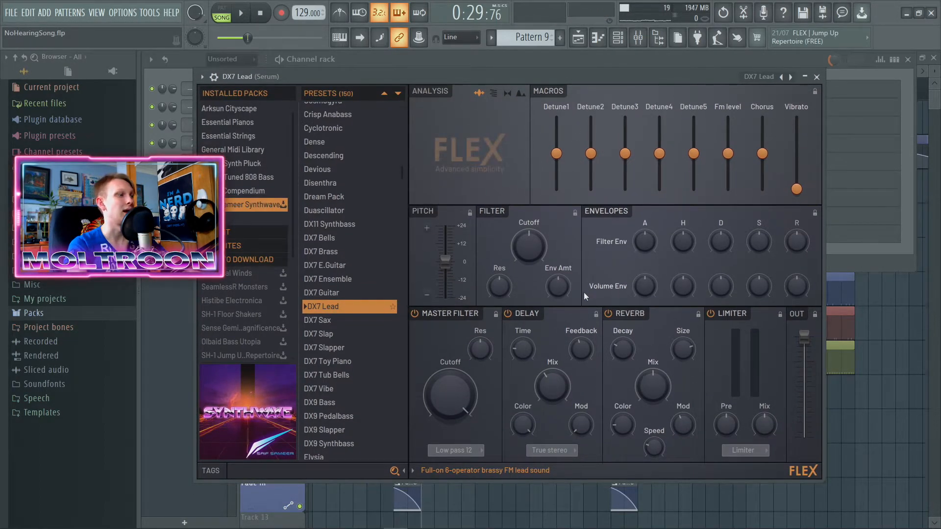
pyautogui.press('Escape')
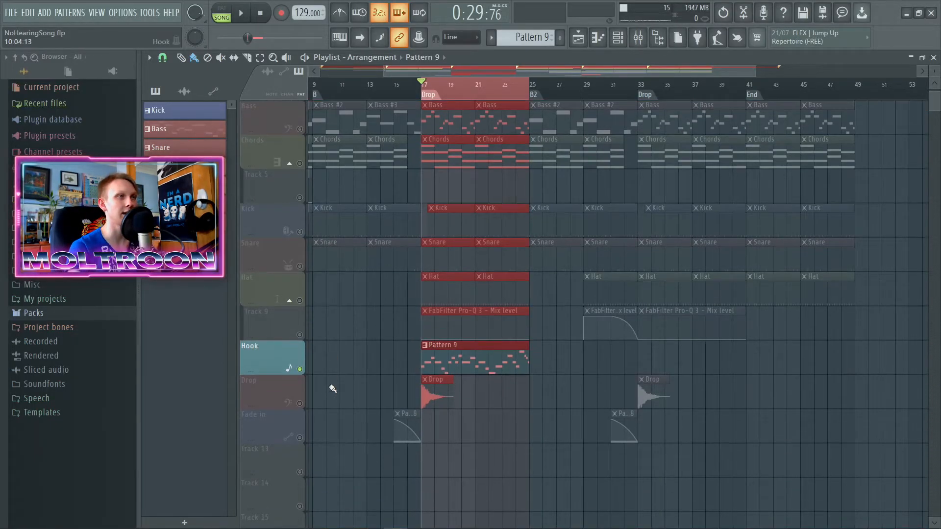
# Step: Play back the Drop section with Pattern 9 on the soloed Hook track, and stop
pyautogui.scroll(-1, 538, 425)
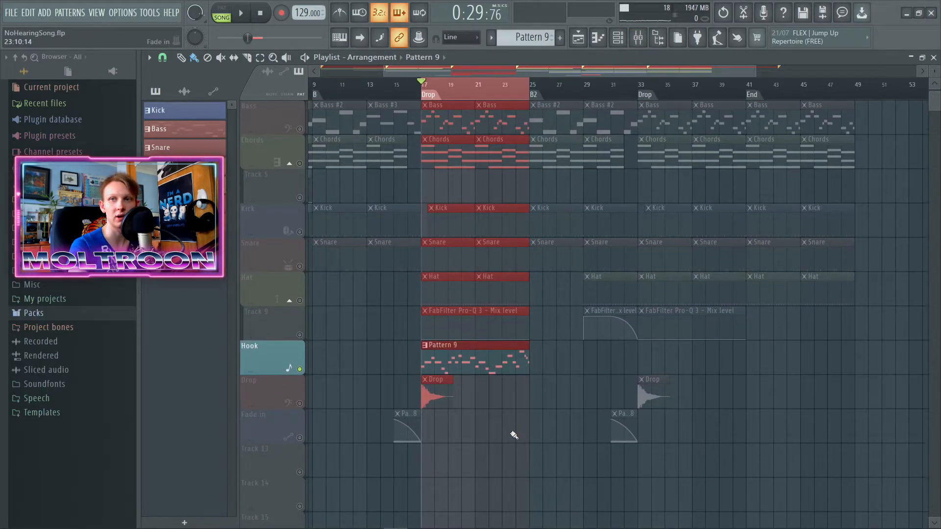
pyautogui.press('space')
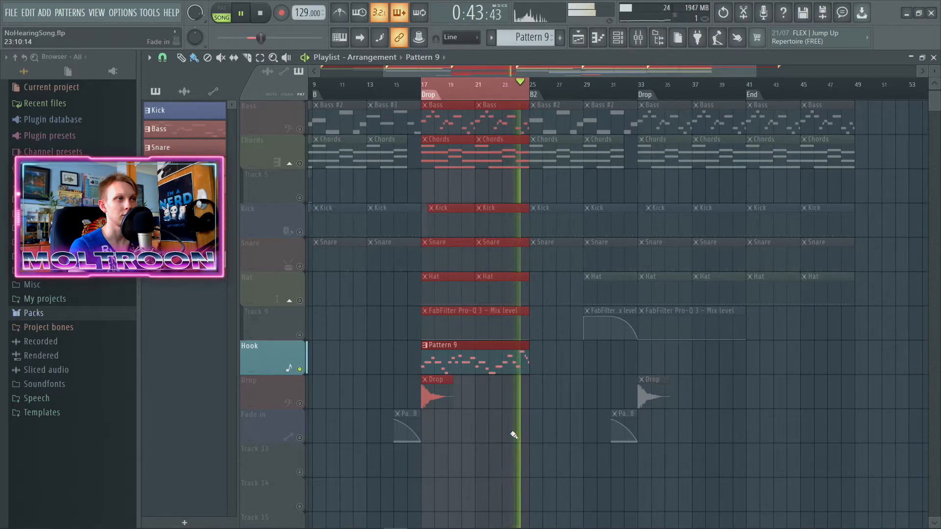
pyautogui.press('space')
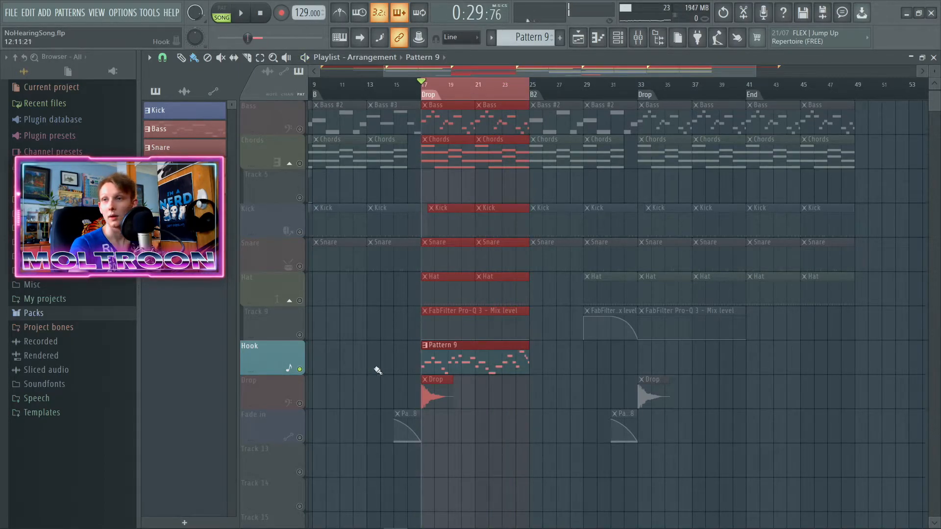
# Step: Lower the depth of the DX7 Lead's OTT compressor to 27% during playback and close the plugin
pyautogui.scroll(-3, 435, 382)
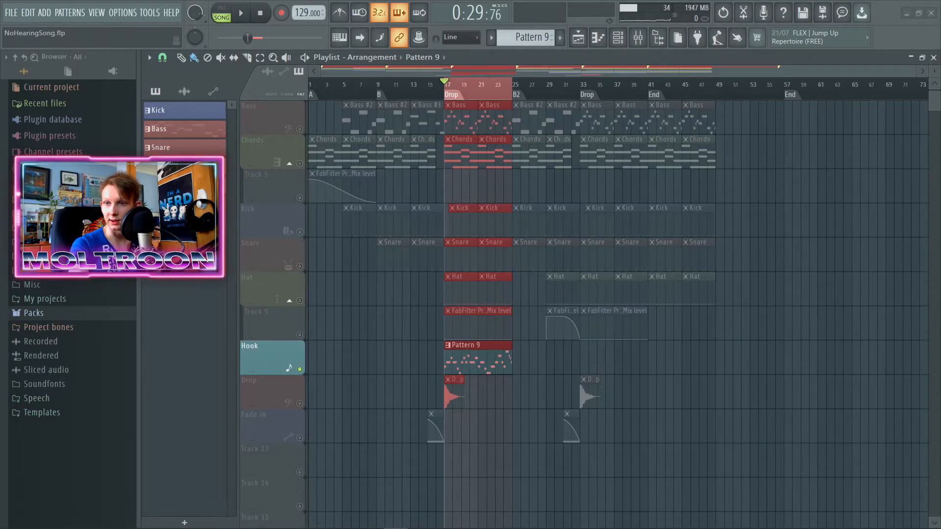
pyautogui.moveTo(254, 141); pyautogui.dragTo(343, 193)
pyautogui.press('space')
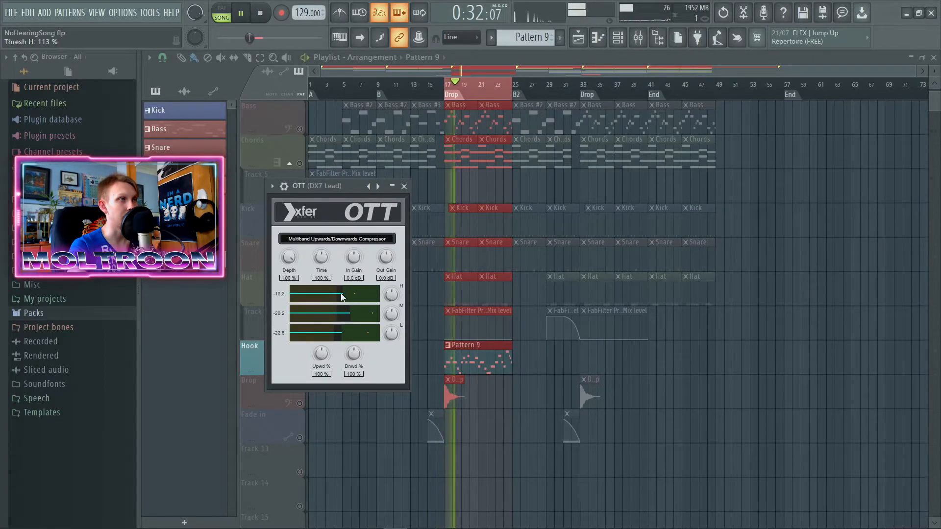
pyautogui.moveTo(288, 256); pyautogui.dragTo(281, 319)
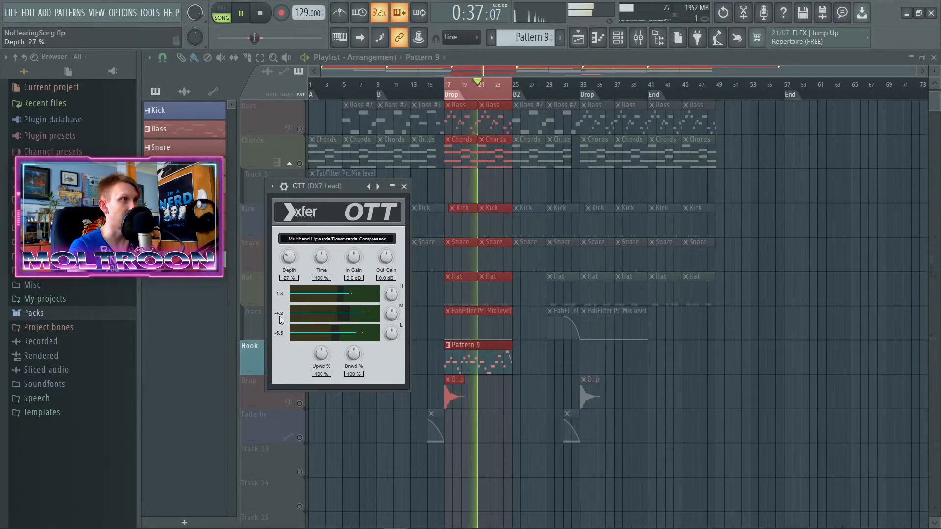
pyautogui.click(405, 186)
pyautogui.press('space')
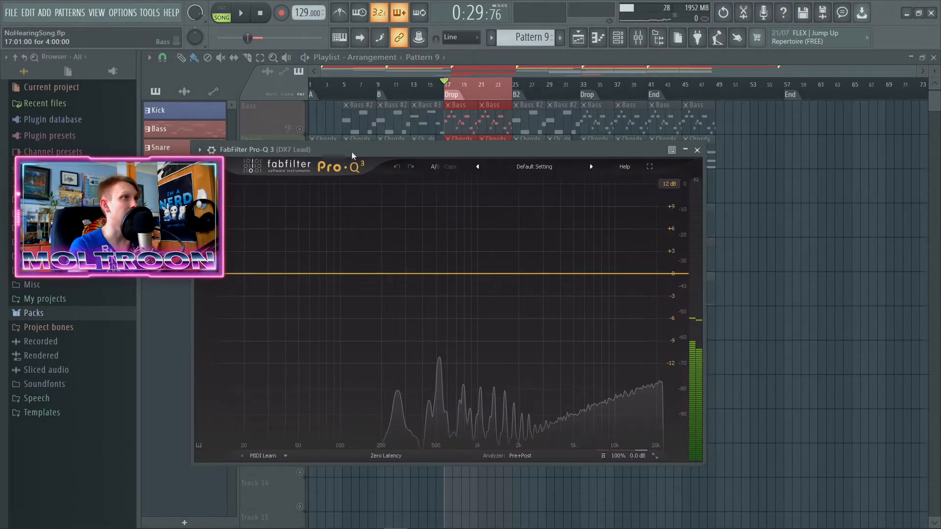
# Step: Add a low cut band between 100 and 200 Hz in FabFilter Pro-Q 3 on the DX7 Lead during playback
pyautogui.moveTo(351, 152); pyautogui.dragTo(360, 150)
pyautogui.press('space')
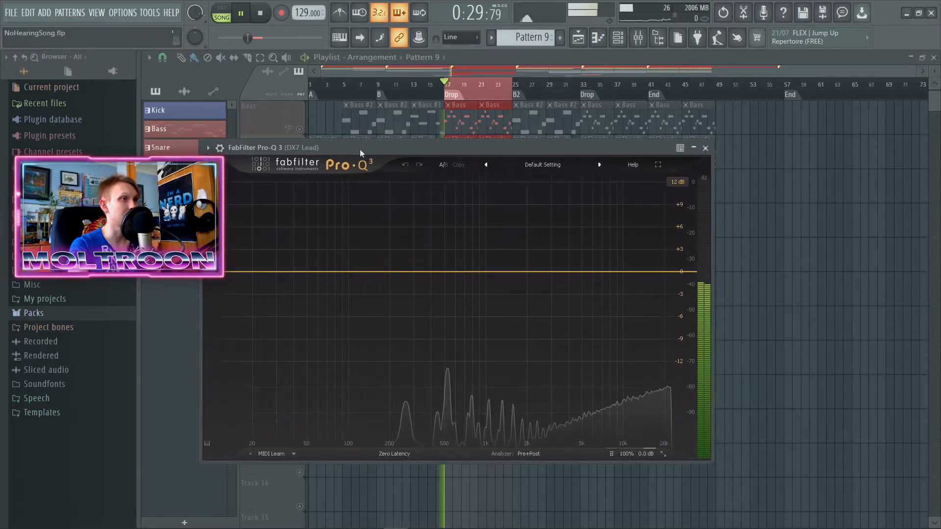
pyautogui.click(290, 272)
pyautogui.rightClick(292, 276)
pyautogui.moveTo(343, 321)
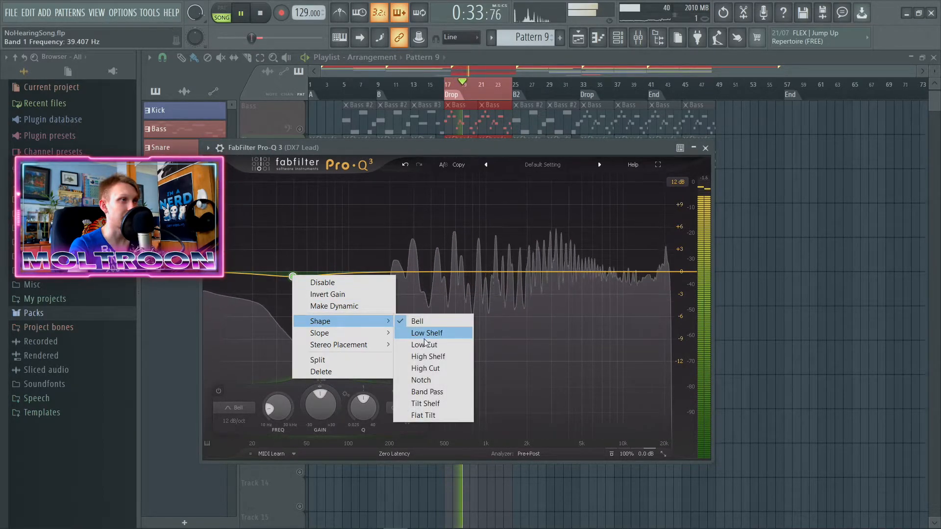
pyautogui.click(425, 343)
pyautogui.moveTo(293, 272); pyautogui.dragTo(380, 265)
# Step: Add a gentle boost between 1 and 2 kHz and a -30 dB high shelf near 9 kHz, and close the equalizer
pyautogui.moveTo(492, 271); pyautogui.dragTo(509, 250)
pyautogui.moveTo(632, 272); pyautogui.dragTo(620, 321)
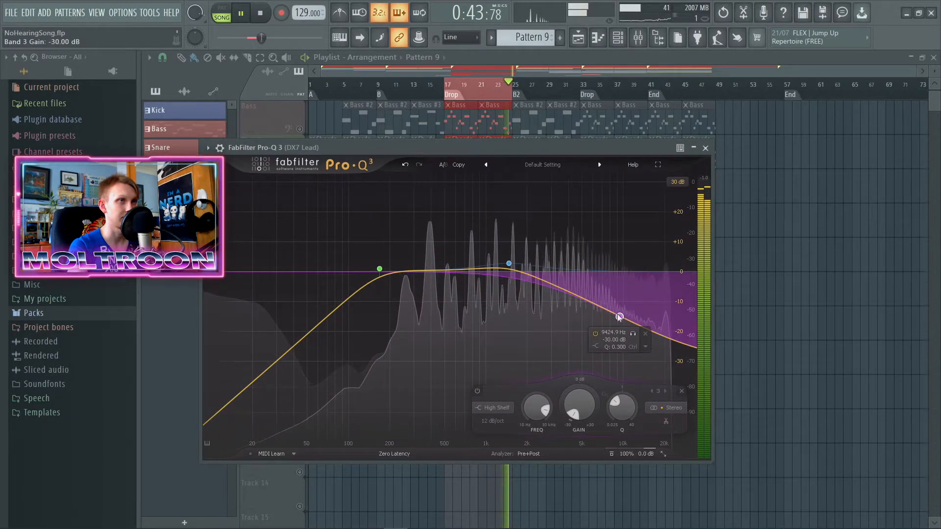
pyautogui.scroll(5, 619, 317)
pyautogui.scroll(2, 620, 318)
pyautogui.moveTo(620, 317); pyautogui.dragTo(616, 317)
pyautogui.moveTo(527, 150); pyautogui.dragTo(502, 151)
pyautogui.click(681, 148)
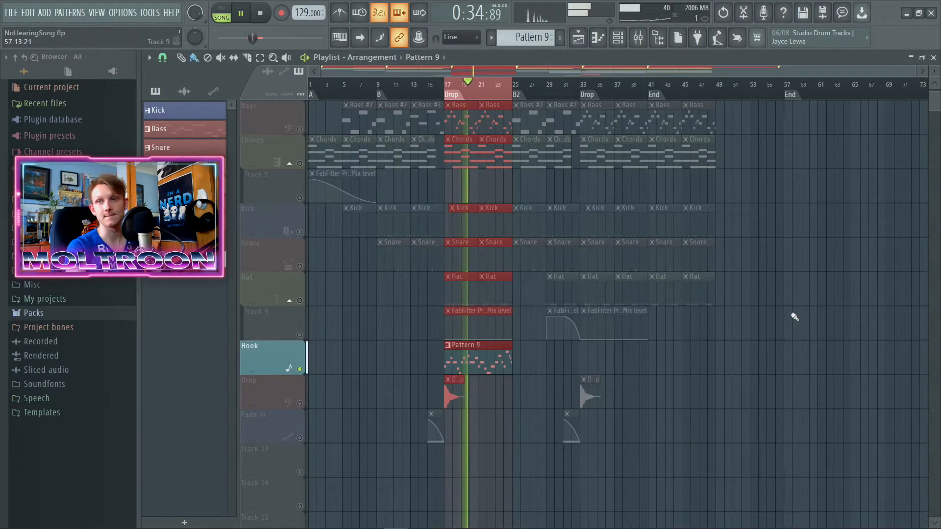
# Step: Unsolo the Hook track and play the Drop section with all tracks active
pyautogui.moveTo(195, 13); pyautogui.dragTo(195, 19)
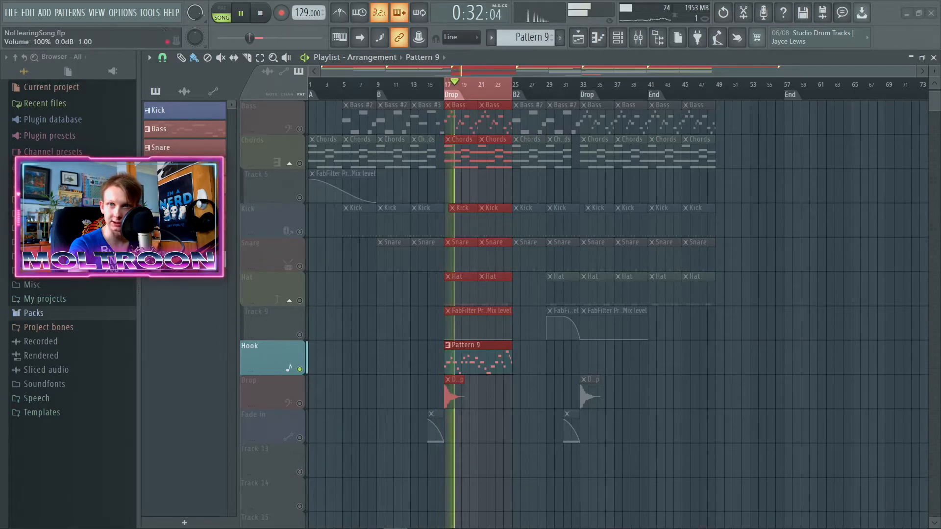
pyautogui.press('space')
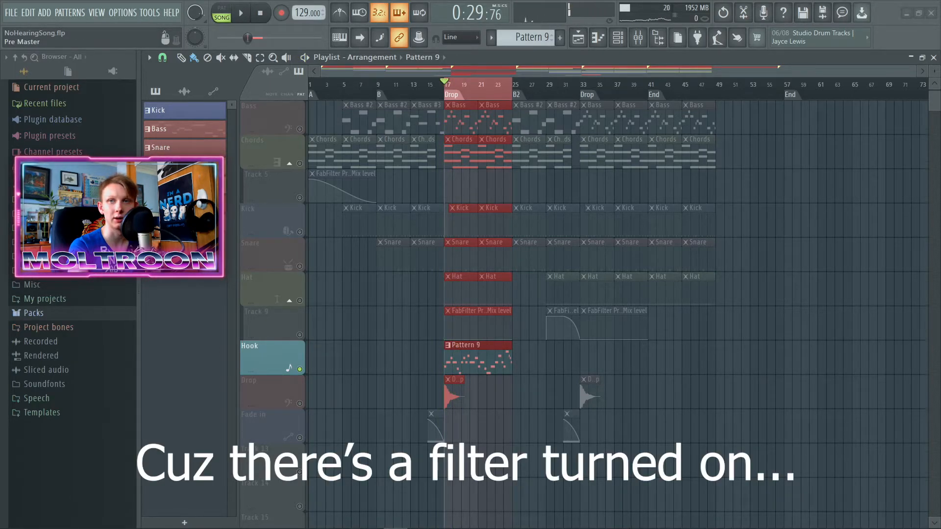
pyautogui.rightClick(294, 385)
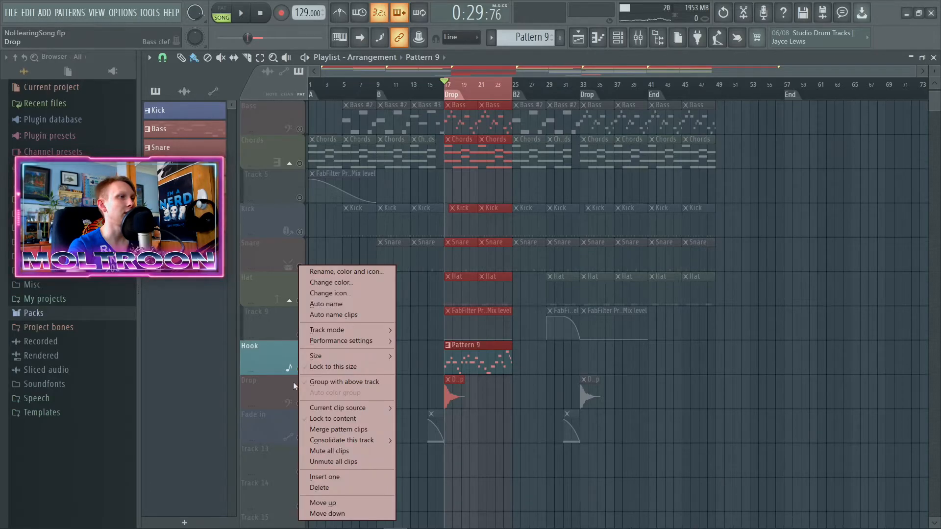
pyautogui.click(257, 358)
pyautogui.rightClick(299, 370)
pyautogui.scroll(2, 363, 358)
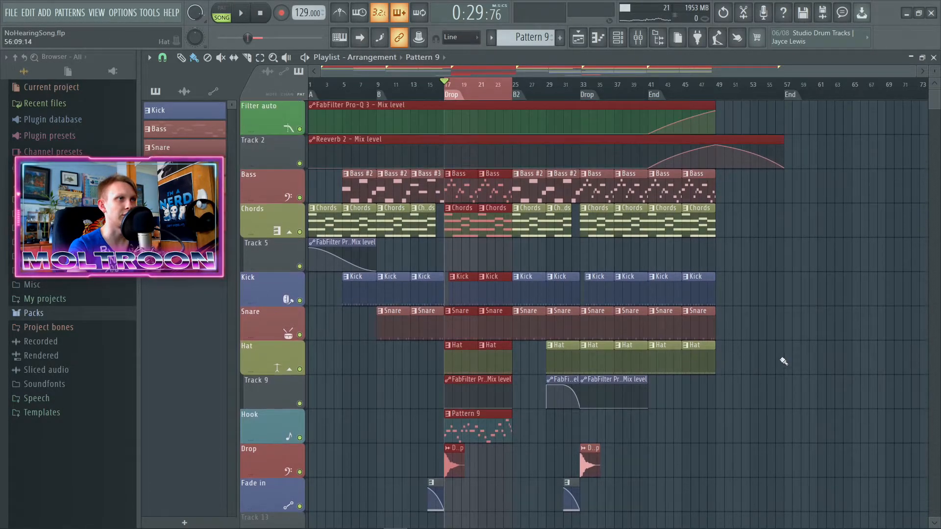
pyautogui.press('space')
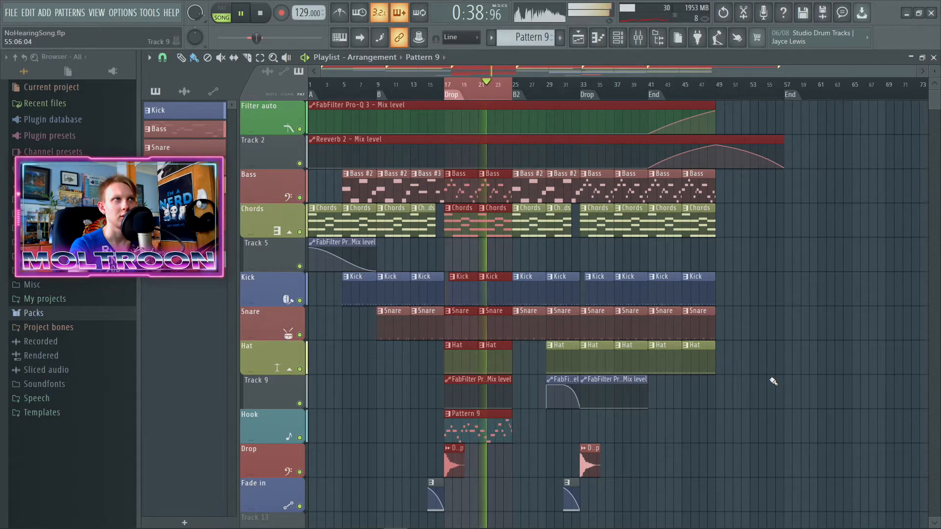
pyautogui.press('space')
# Step: Copy the Pattern 9 clip on the Hook track to the second Drop at bar 33 and auto-name the track's clips
pyautogui.moveTo(470, 423); pyautogui.dragTo(792, 402)
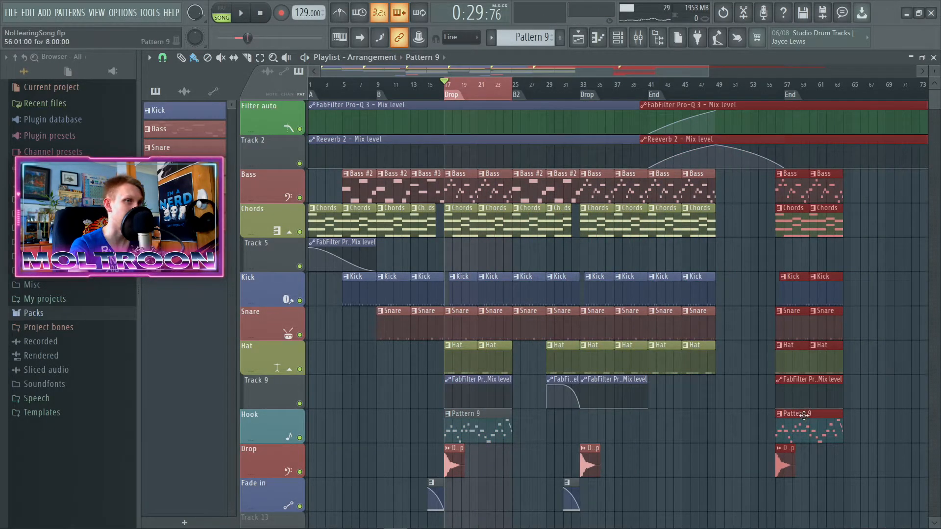
pyautogui.hotkey('ctrl', 'z')
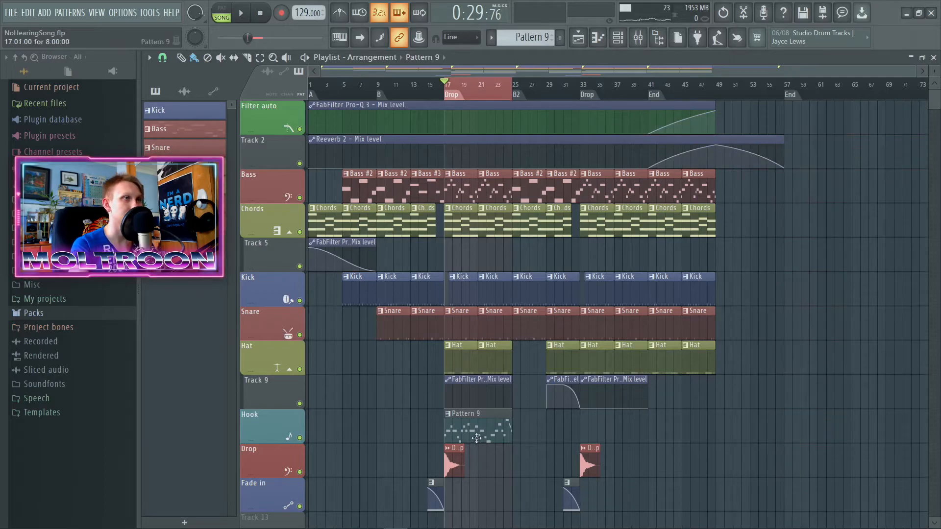
pyautogui.moveTo(485, 431); pyautogui.dragTo(626, 445)
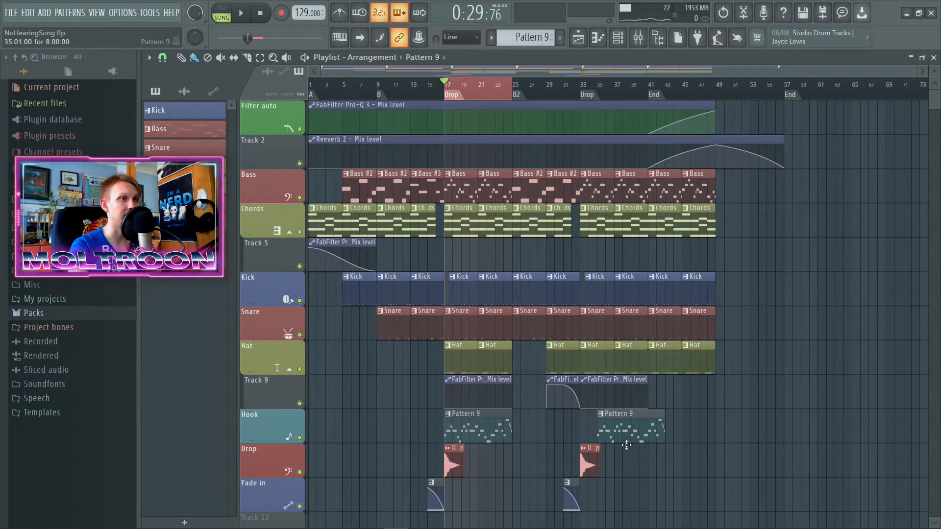
pyautogui.rightClick(290, 428)
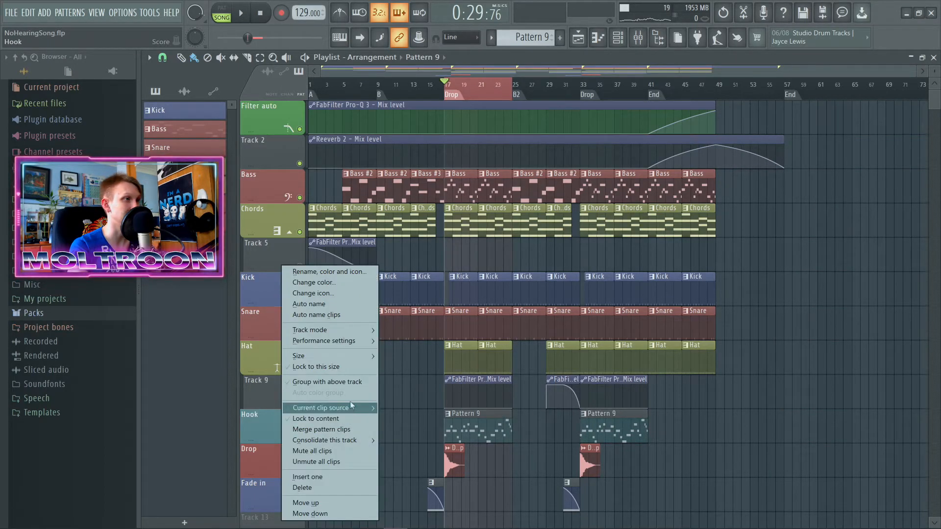
pyautogui.click(335, 315)
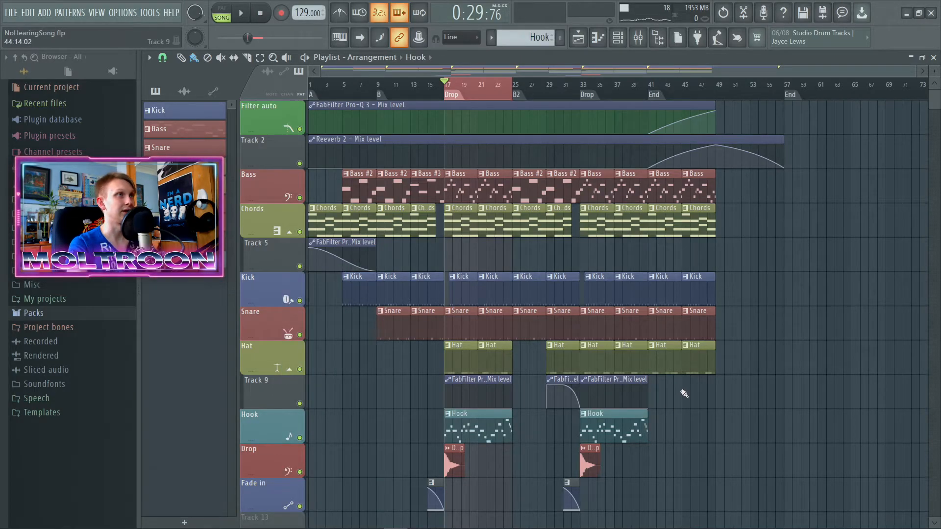
# Step: Copy the Hook clip to the B2 section at bar 25 and trim its start to bar 29
pyautogui.scroll(-5, 685, 387)
pyautogui.scroll(5, 688, 388)
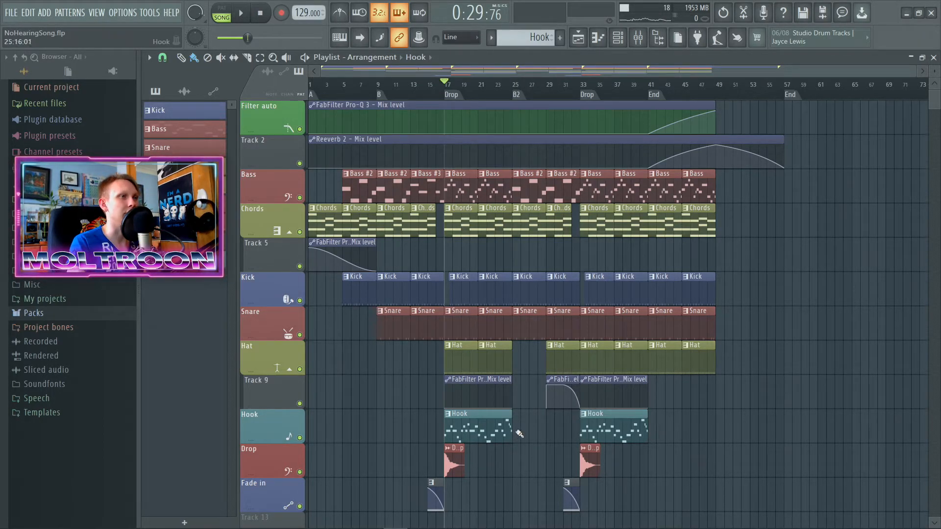
pyautogui.moveTo(478, 426); pyautogui.dragTo(541, 428)
pyautogui.scroll(5, 535, 431)
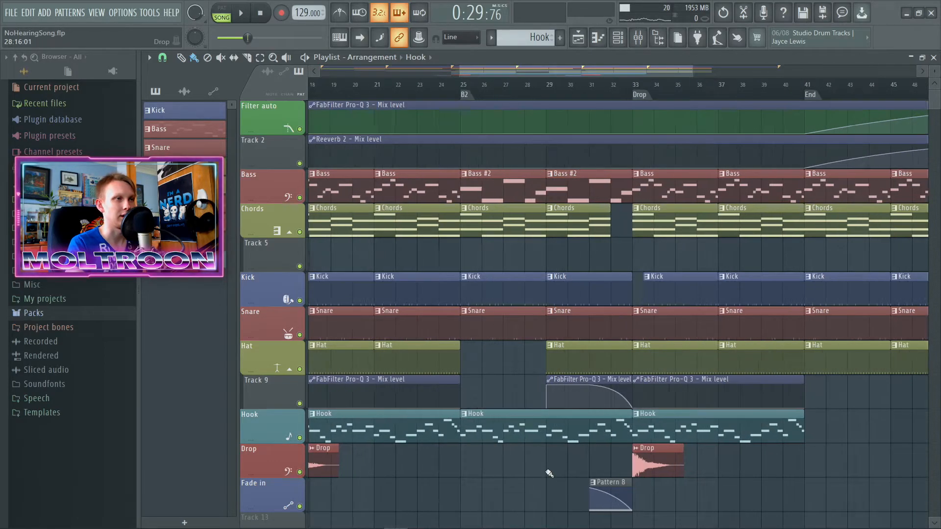
pyautogui.moveTo(449, 431); pyautogui.dragTo(547, 431)
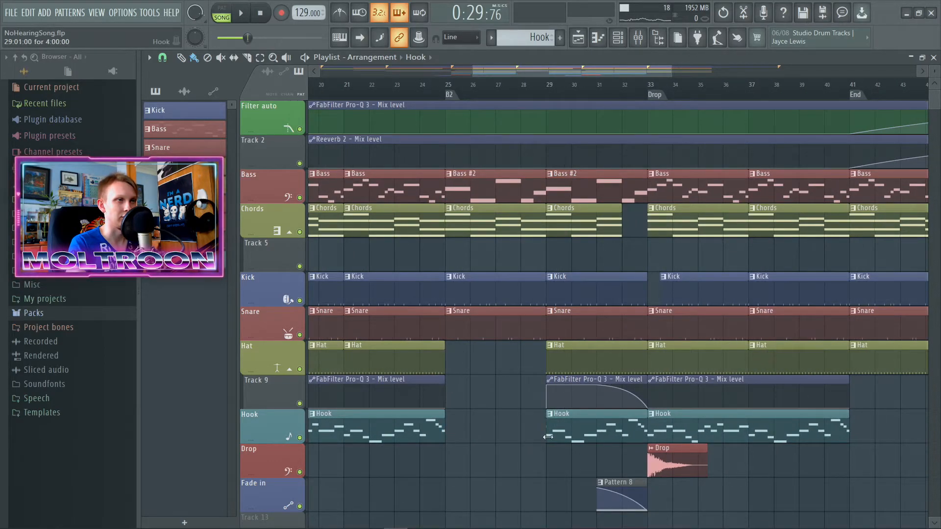
pyautogui.scroll(2, 588, 460)
pyautogui.scroll(-3, 544, 460)
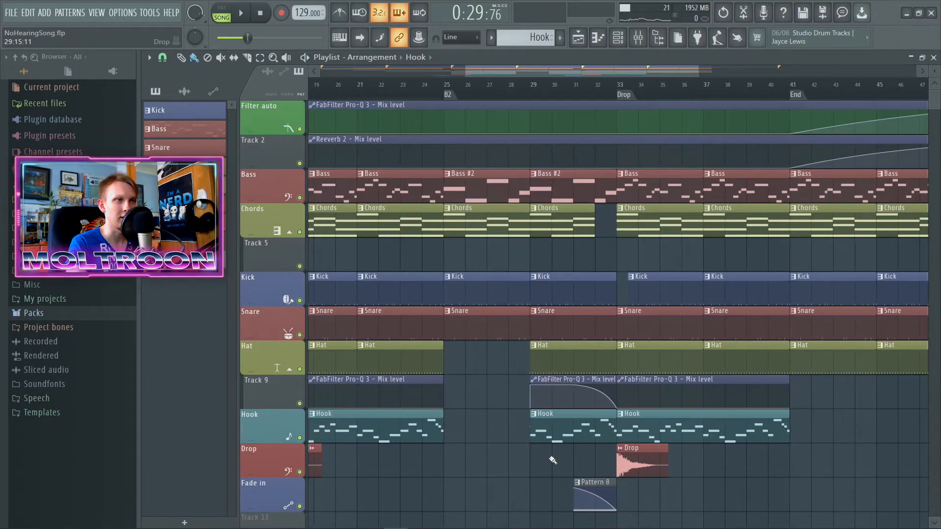
# Step: Insert an empty track between the Hook and Drop tracks
pyautogui.scroll(-2, 552, 458)
pyautogui.rightClick(279, 390)
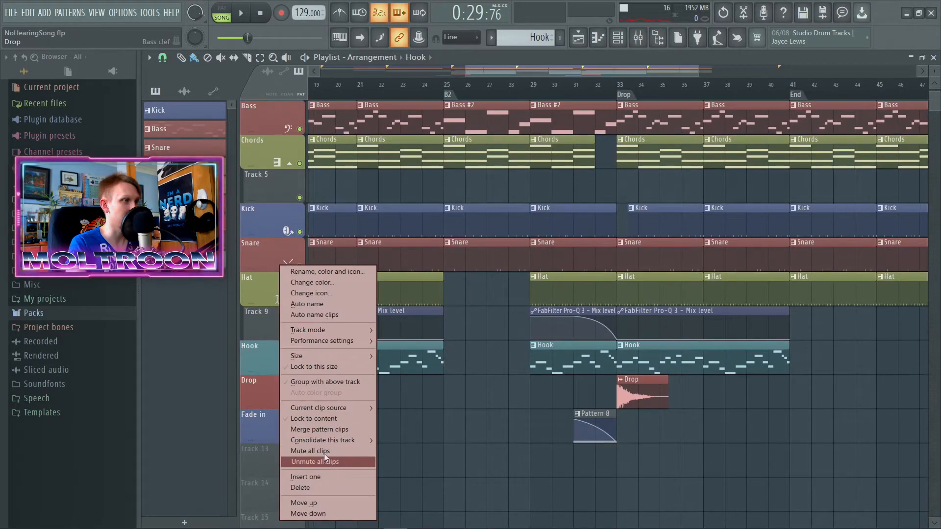
pyautogui.moveTo(329, 438)
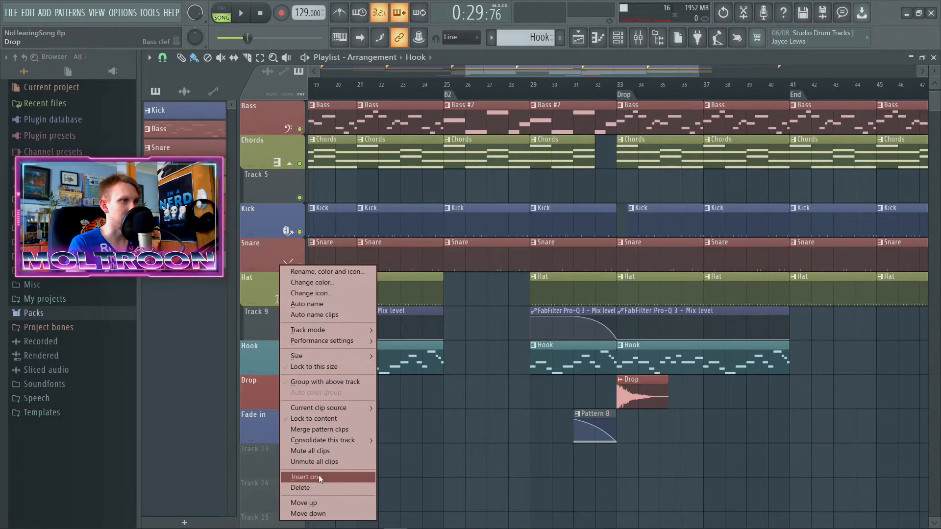
pyautogui.click(318, 477)
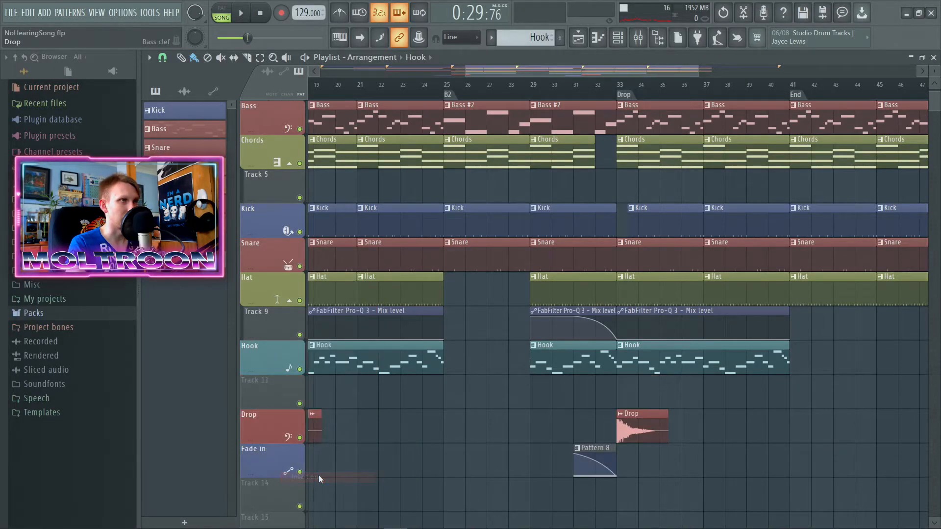
# Step: Set the playback range to bars 29 to 33 and load FabFilter Pro-Q 3 on the DX7 Lead mixer track
pyautogui.scroll(2, 538, 119)
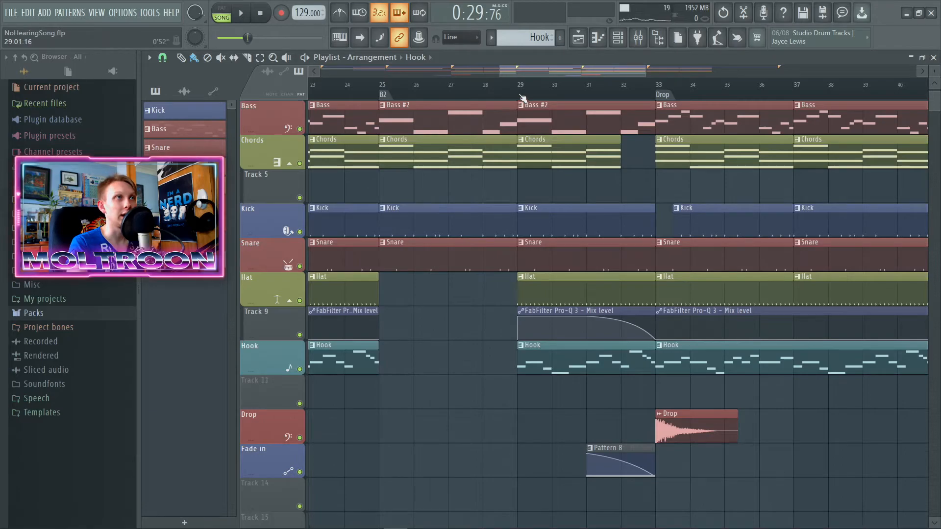
pyautogui.moveTo(520, 95); pyautogui.dragTo(656, 94)
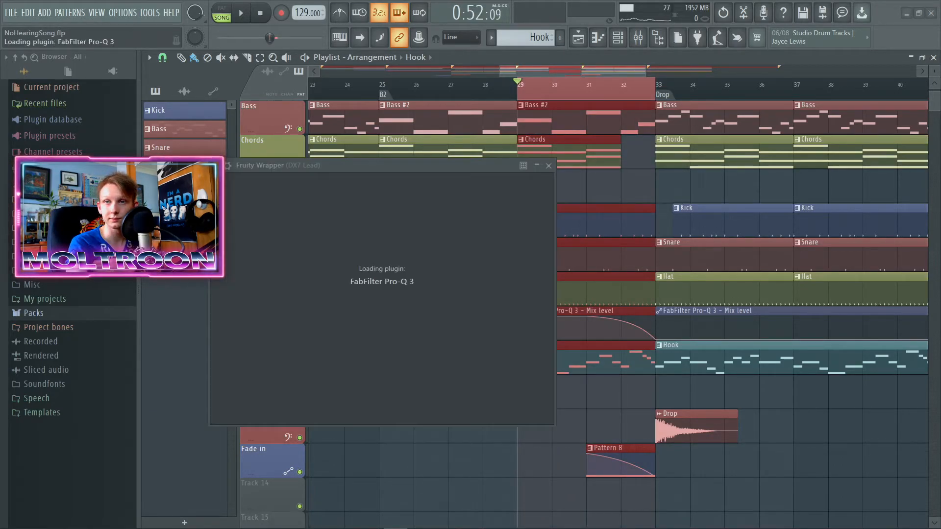
pyautogui.press('space')
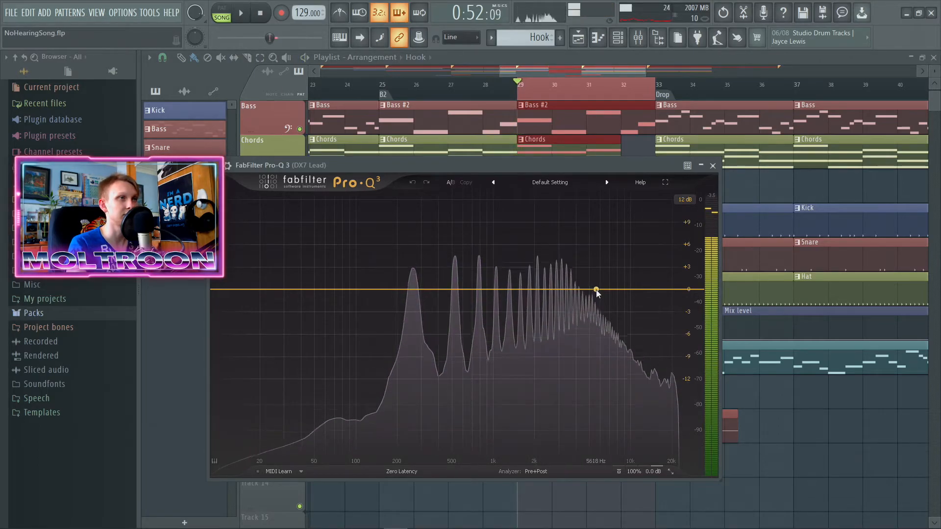
# Step: Add a 12 dB/oct high cut near 300 Hz with a slight resonance, audition it, and close the equalizer
pyautogui.click(565, 312)
pyautogui.rightClick(564, 314)
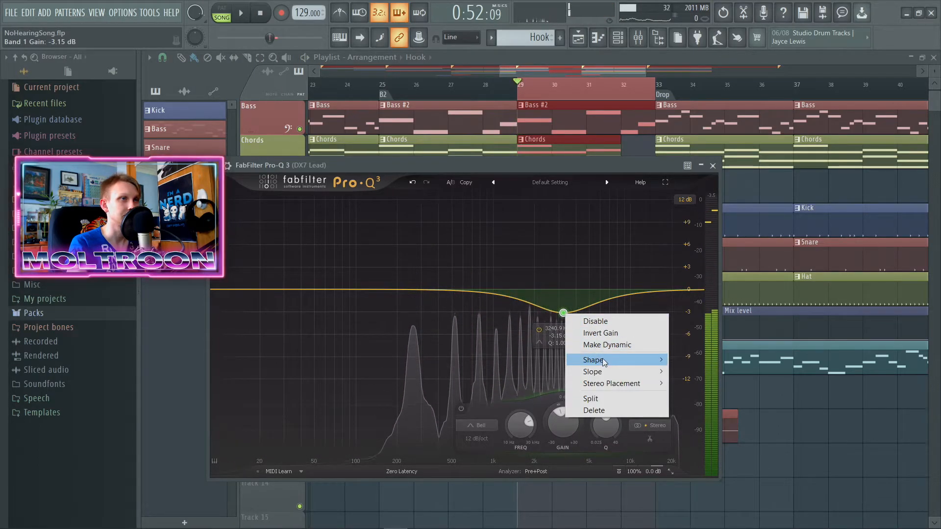
pyautogui.moveTo(632, 360)
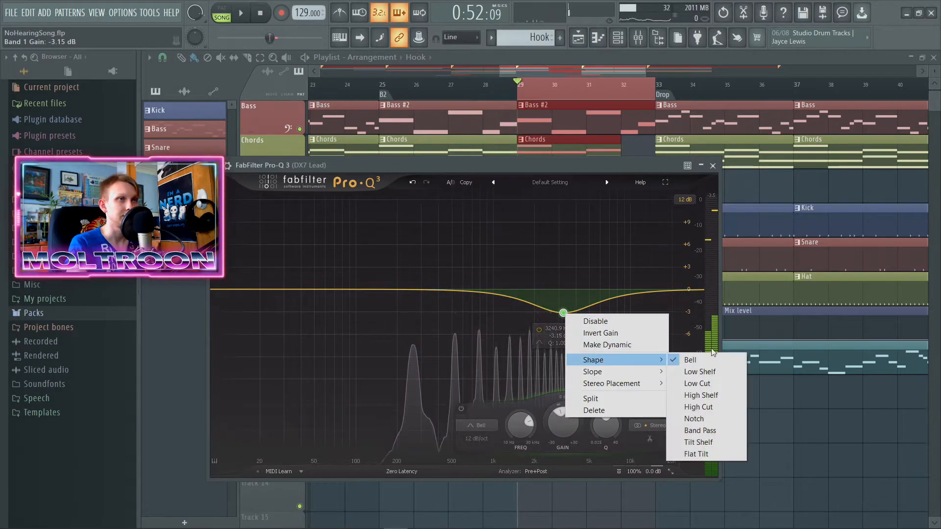
pyautogui.click(698, 406)
pyautogui.moveTo(563, 289); pyautogui.dragTo(423, 274)
pyautogui.press('space')
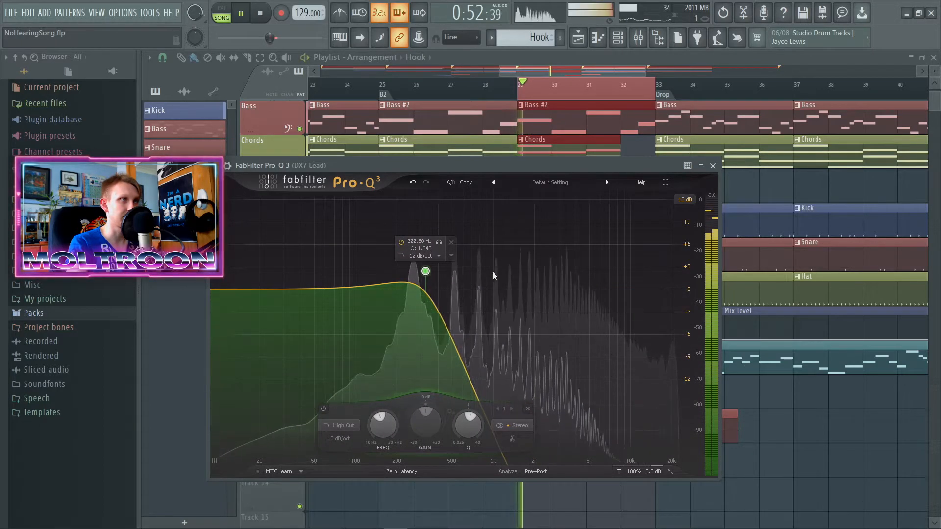
pyautogui.press('space')
pyautogui.click(713, 165)
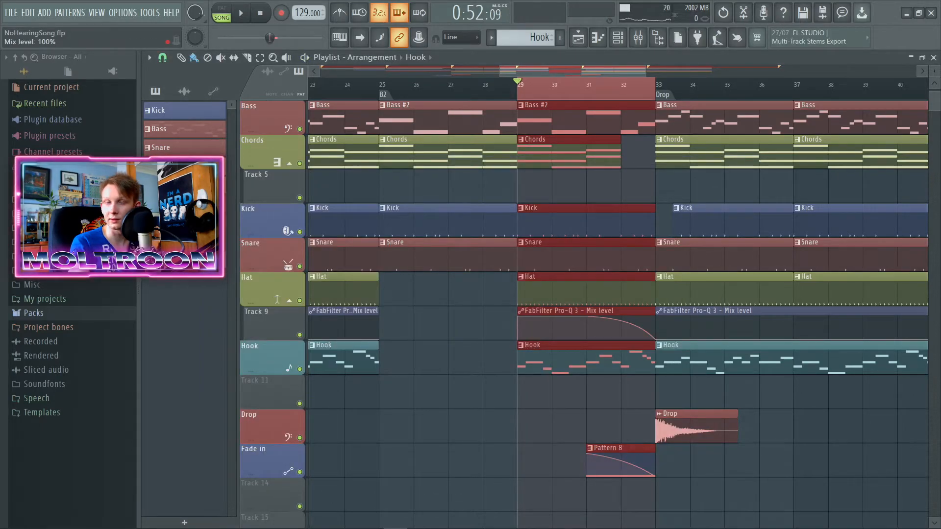
# Step: Create an automation clip for the DX7 Lead equalizer's mix level on Track 11
pyautogui.scroll(-5, 748, 477)
pyautogui.keyDown('ctrl'); pyautogui.click(622, 419); pyautogui.keyUp('ctrl')
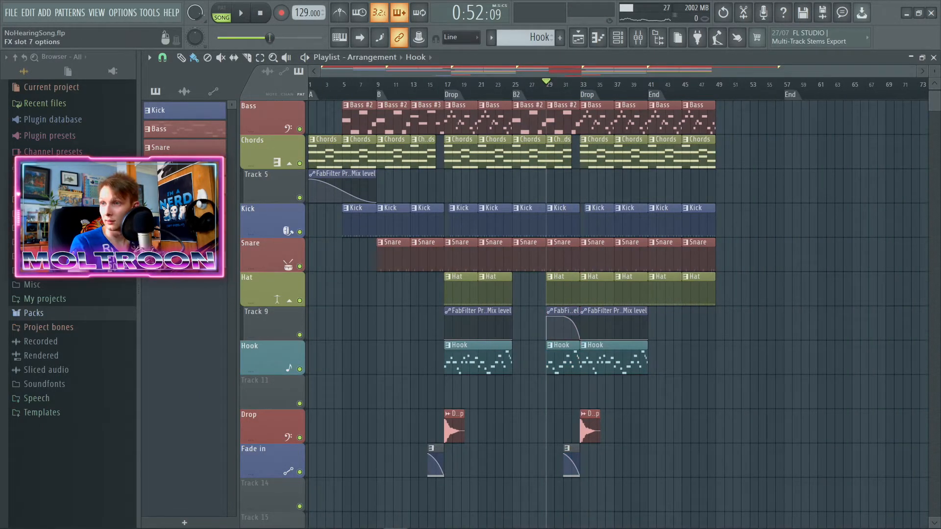
pyautogui.click(807, 366)
# Step: Add a point at bar 29 of the Track 11 automation that makes the mix level jump from zero to full
pyautogui.scroll(5, 551, 416)
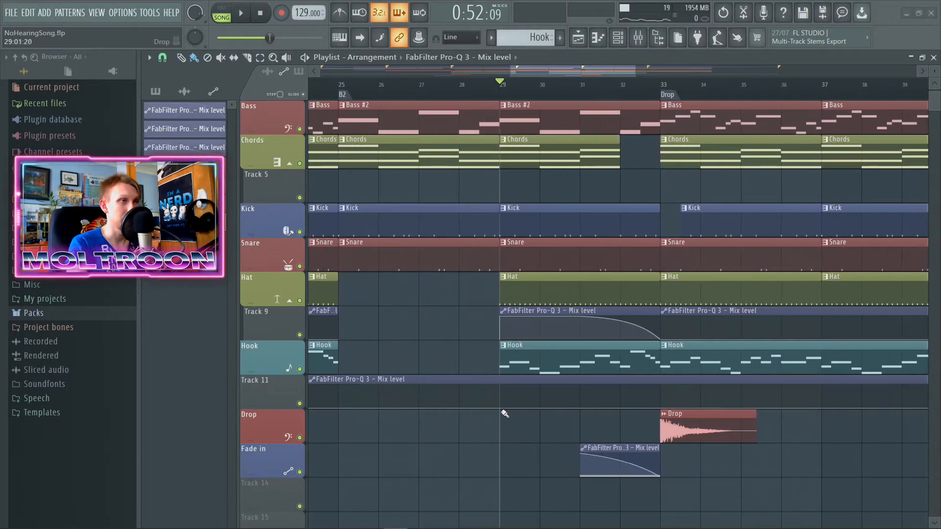
pyautogui.rightClick(500, 400)
pyautogui.rightClick(500, 399)
pyautogui.click(529, 359)
pyautogui.moveTo(503, 404); pyautogui.dragTo(501, 375)
# Step: Add a 0% point at bar 33 of the Track 11 automation and set its curve type to Single curve
pyautogui.scroll(4, 686, 396)
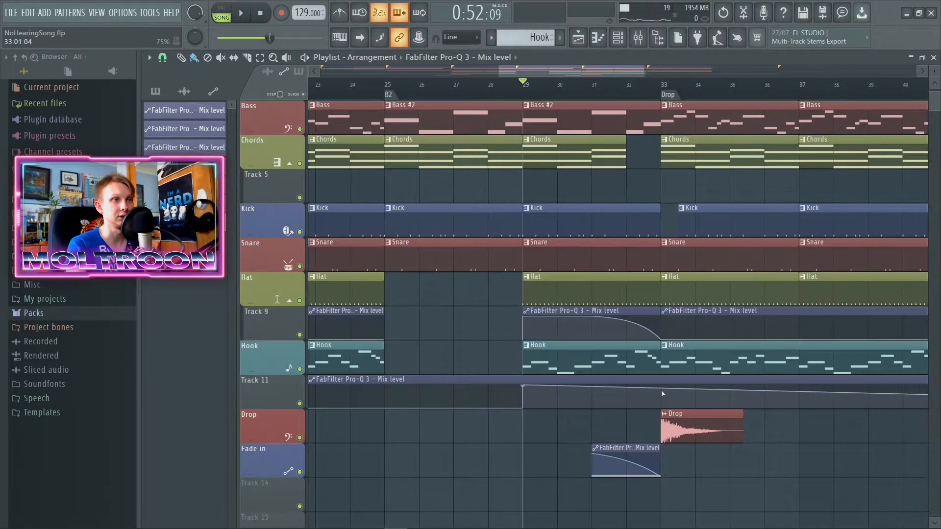
pyautogui.rightClick(661, 395)
pyautogui.moveTo(661, 395); pyautogui.dragTo(664, 416)
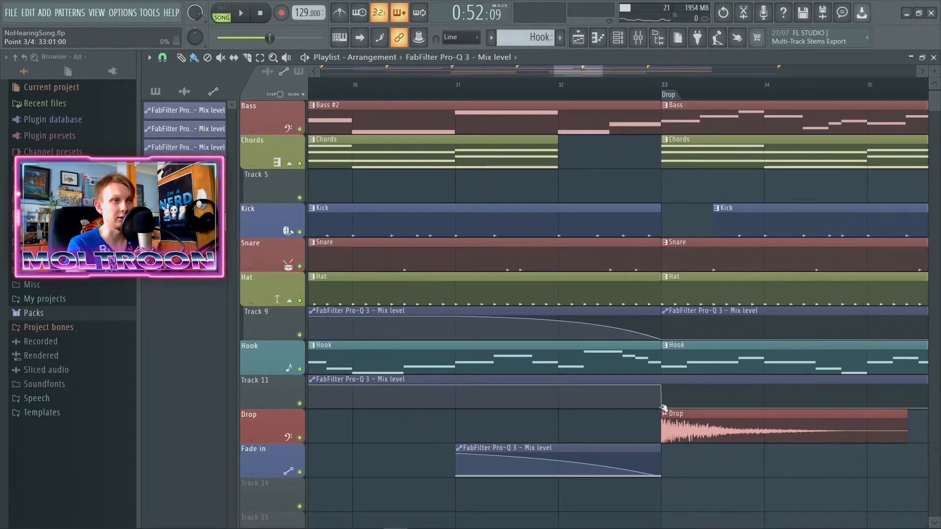
pyautogui.rightClick(663, 407)
pyautogui.click(691, 343)
pyautogui.scroll(-2, 495, 422)
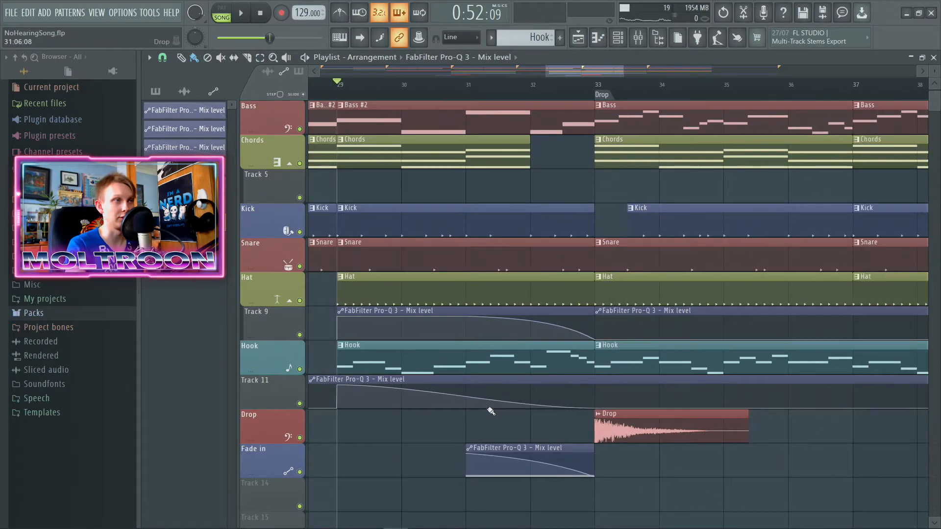
pyautogui.rightClick(597, 407)
pyautogui.click(627, 369)
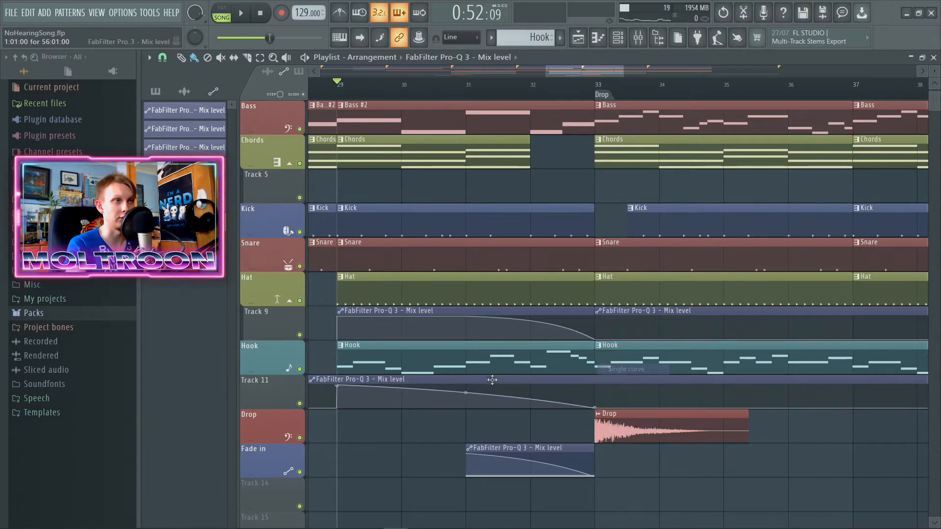
# Step: Add an automation point at bar 32 and raise it near the top, leaving the fade-out for the final bar before the Drop
pyautogui.scroll(-5, 524, 410)
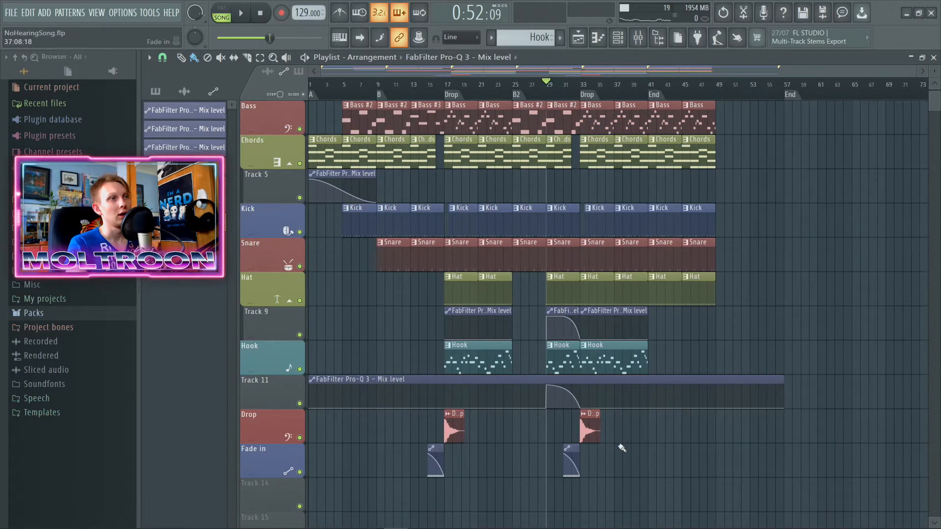
pyautogui.scroll(5, 572, 395)
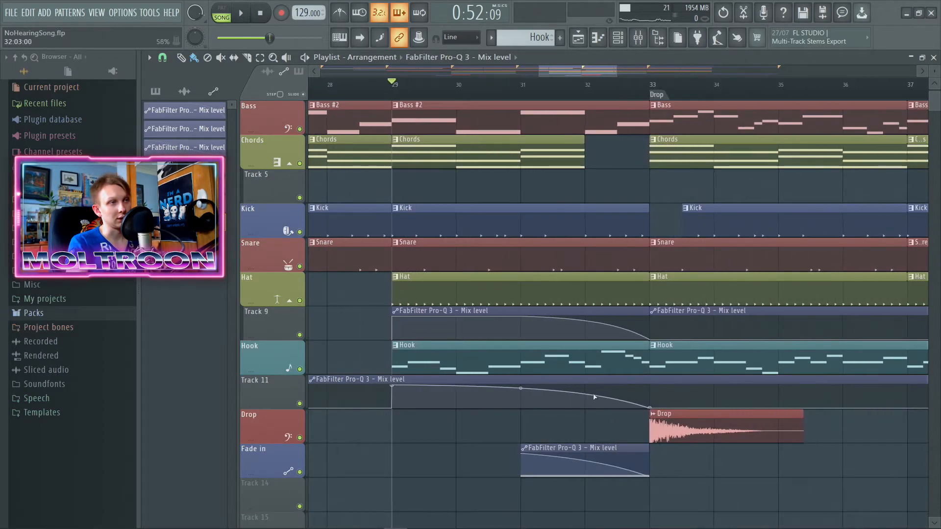
pyautogui.moveTo(586, 393); pyautogui.dragTo(588, 387)
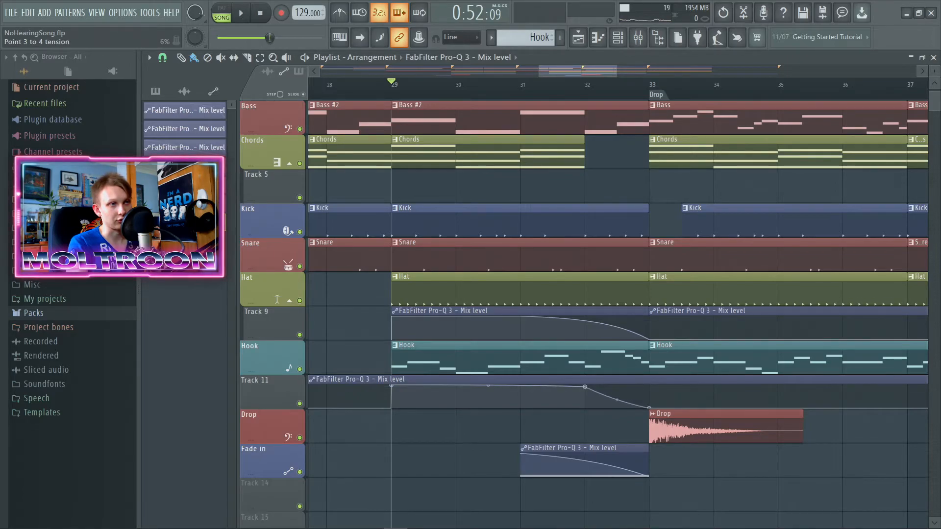
# Step: Play bars 25 to 33 to check the filtered Hook leading into the Drop, stop playback, and clear the selection
pyautogui.scroll(-5, 575, 439)
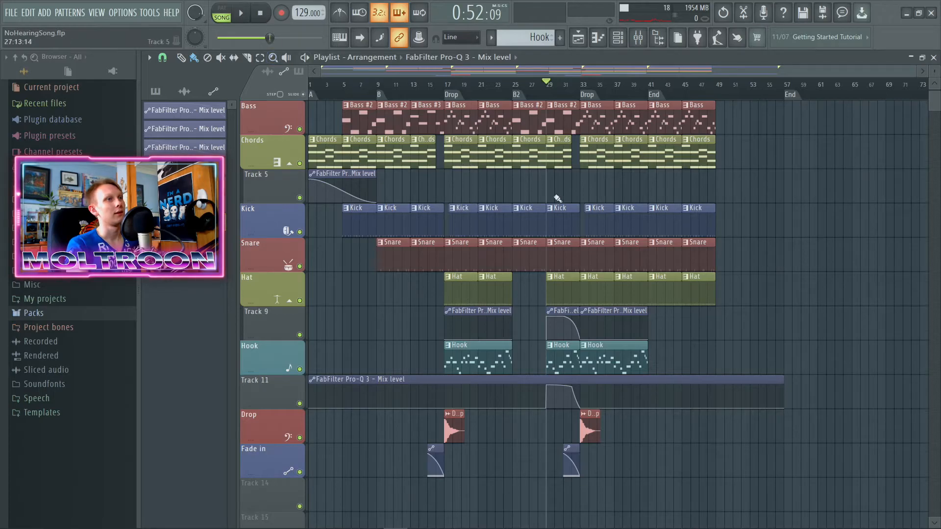
pyautogui.scroll(3, 607, 436)
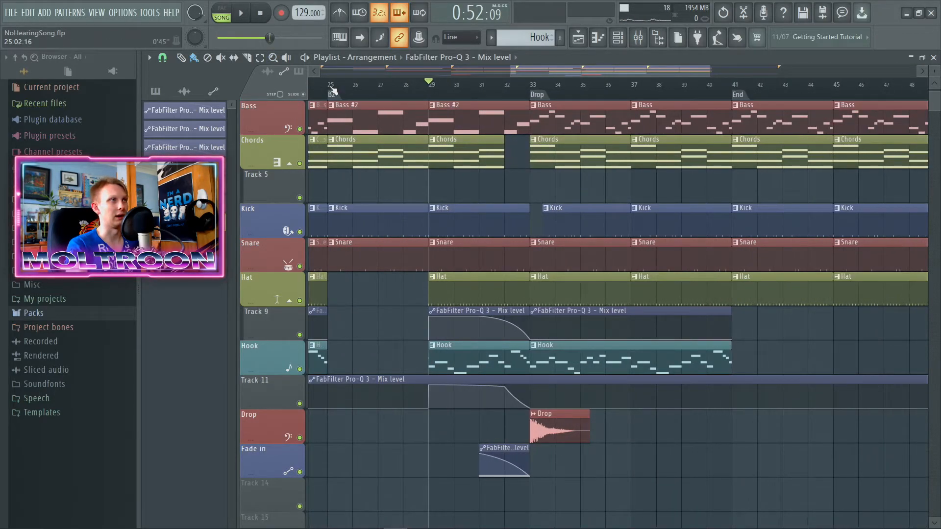
pyautogui.click(332, 88)
pyautogui.moveTo(332, 85); pyautogui.dragTo(525, 88)
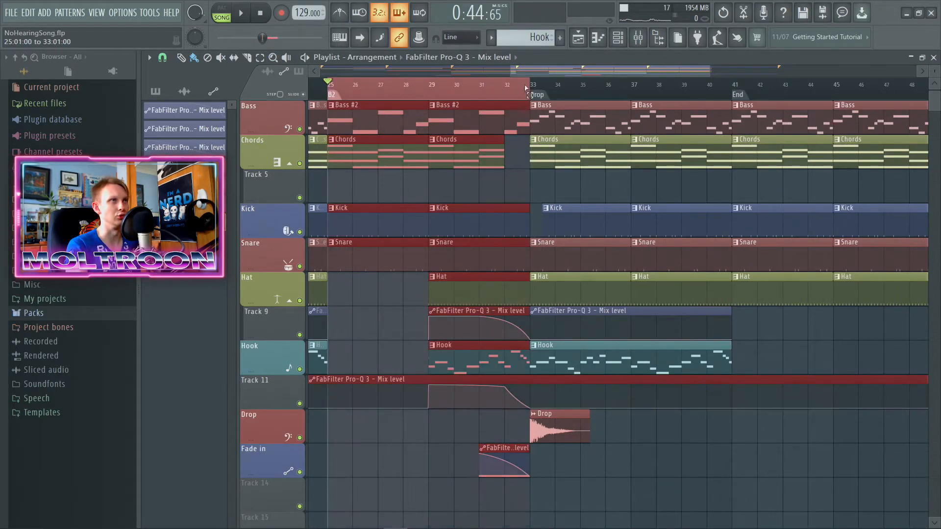
pyautogui.scroll(-3, 507, 319)
pyautogui.press('space')
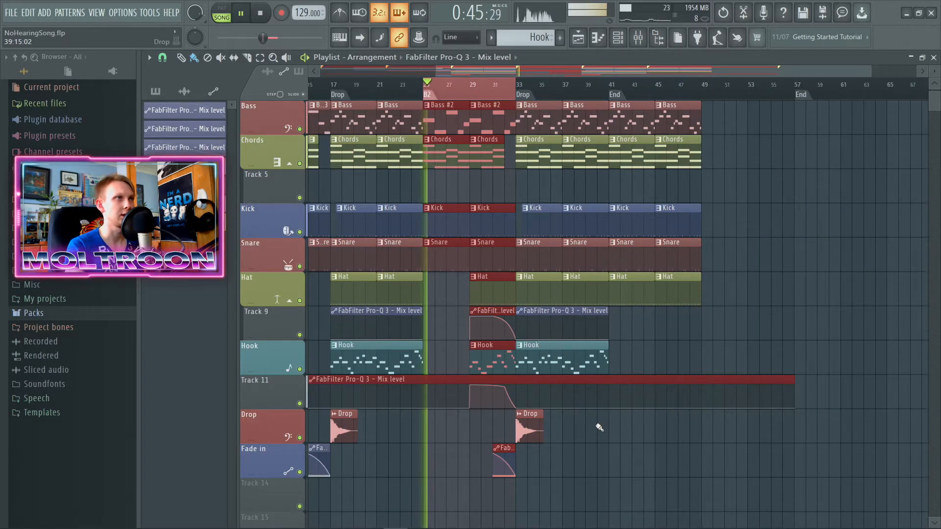
pyautogui.scroll(2, 587, 455)
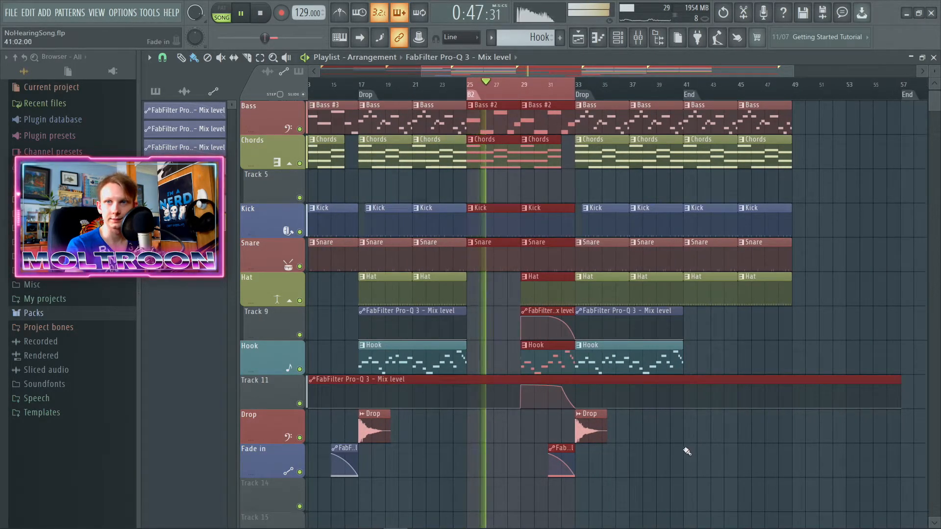
pyautogui.scroll(-2, 653, 458)
pyautogui.scroll(2, 673, 469)
pyautogui.scroll(-1, 671, 471)
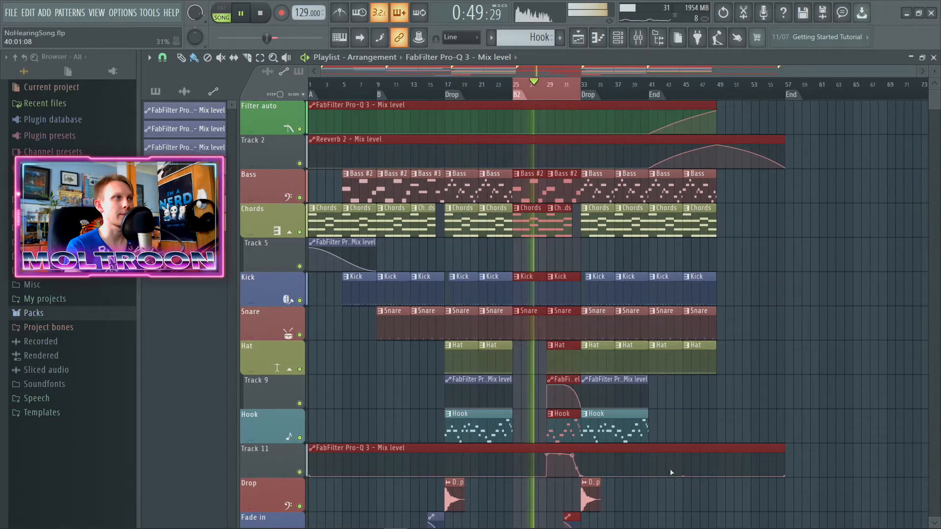
pyautogui.scroll(-2, 804, 395)
pyautogui.scroll(-1, 798, 417)
pyautogui.scroll(2, 794, 429)
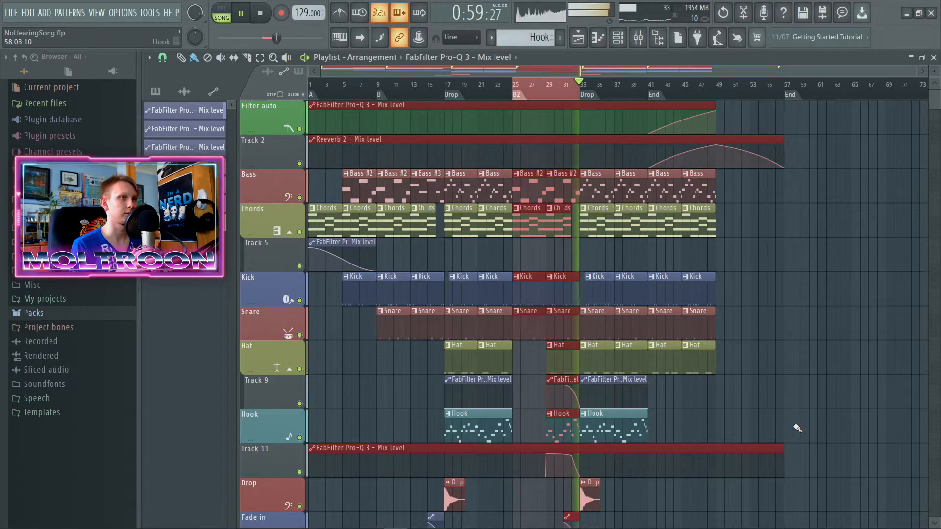
pyautogui.click(242, 14)
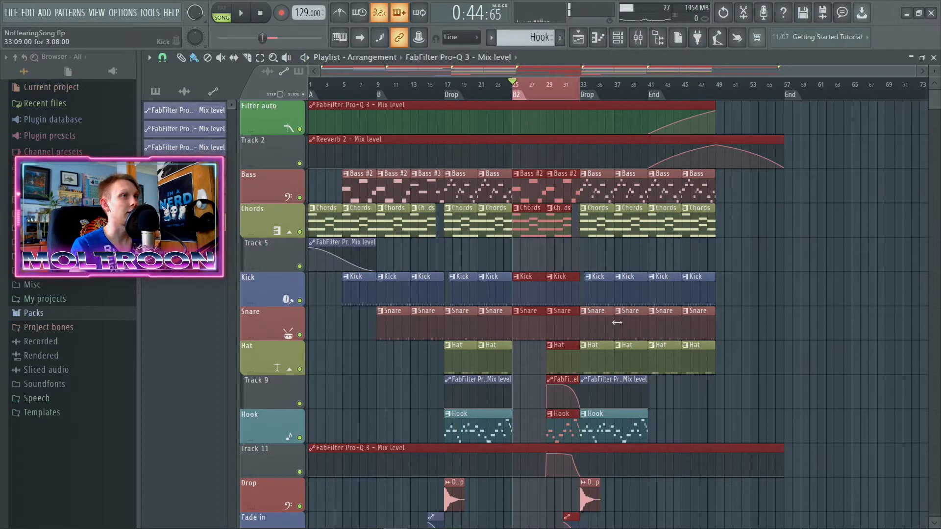
pyautogui.keyDown('ctrl'); pyautogui.click(693, 378); pyautogui.keyUp('ctrl')
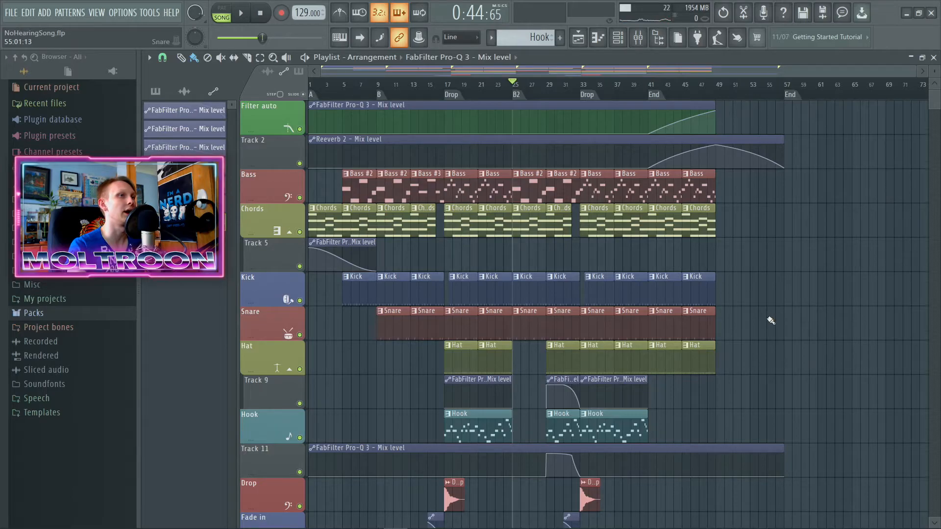
pyautogui.scroll(-5, 770, 320)
pyautogui.scroll(5, 699, 422)
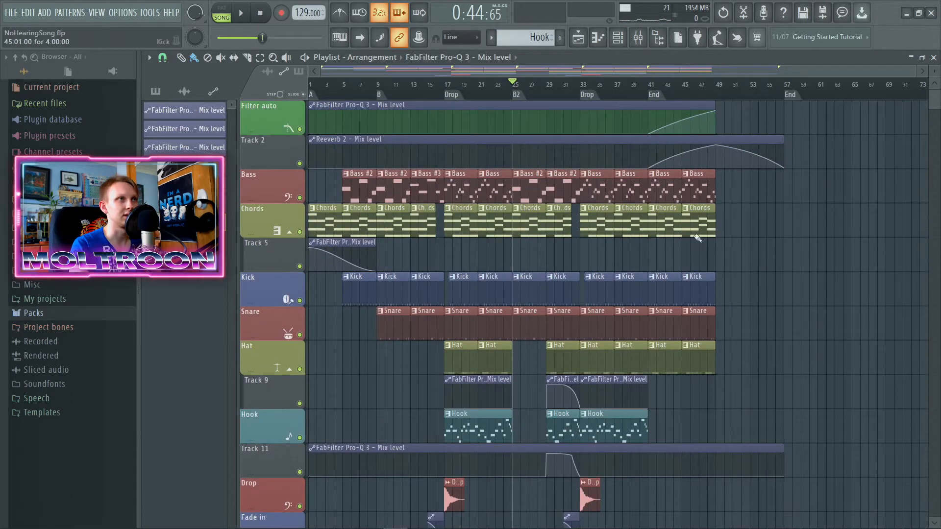